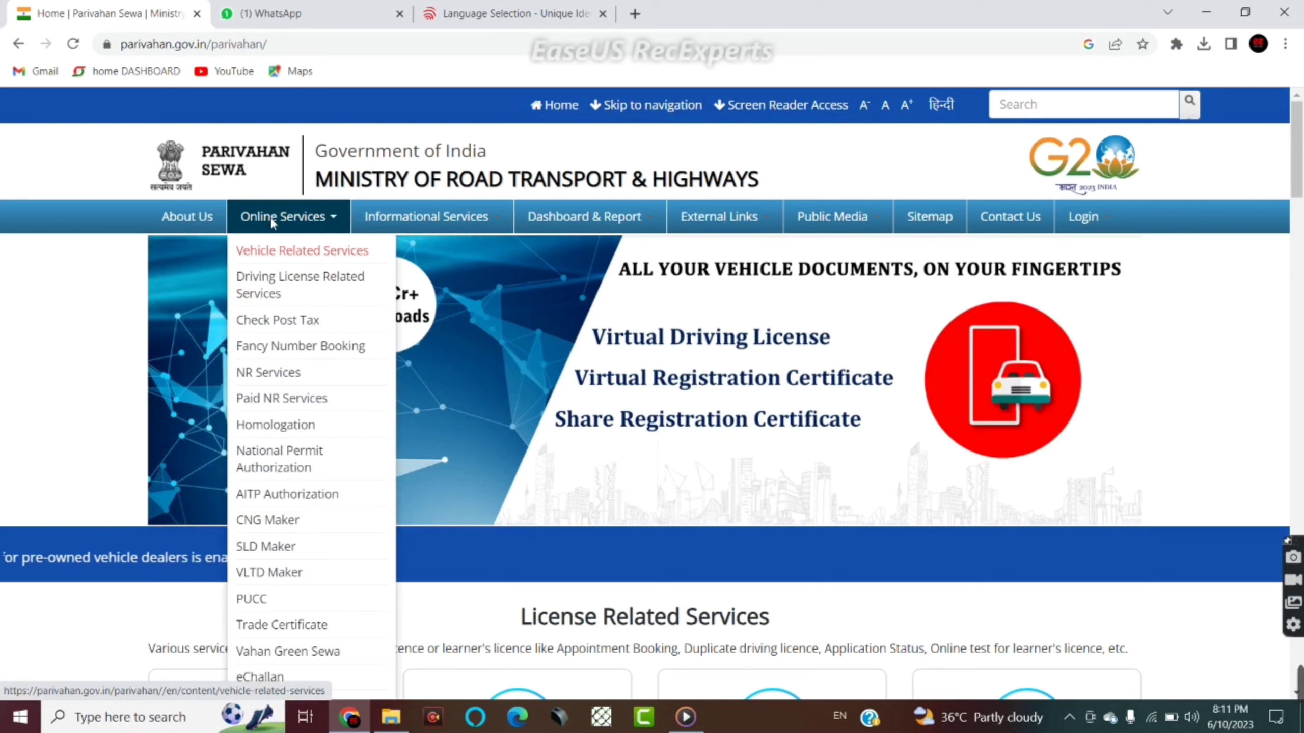
# Choose Madhya Pradesh as the state under Vehicle Related Services
pyautogui.click(291, 251)
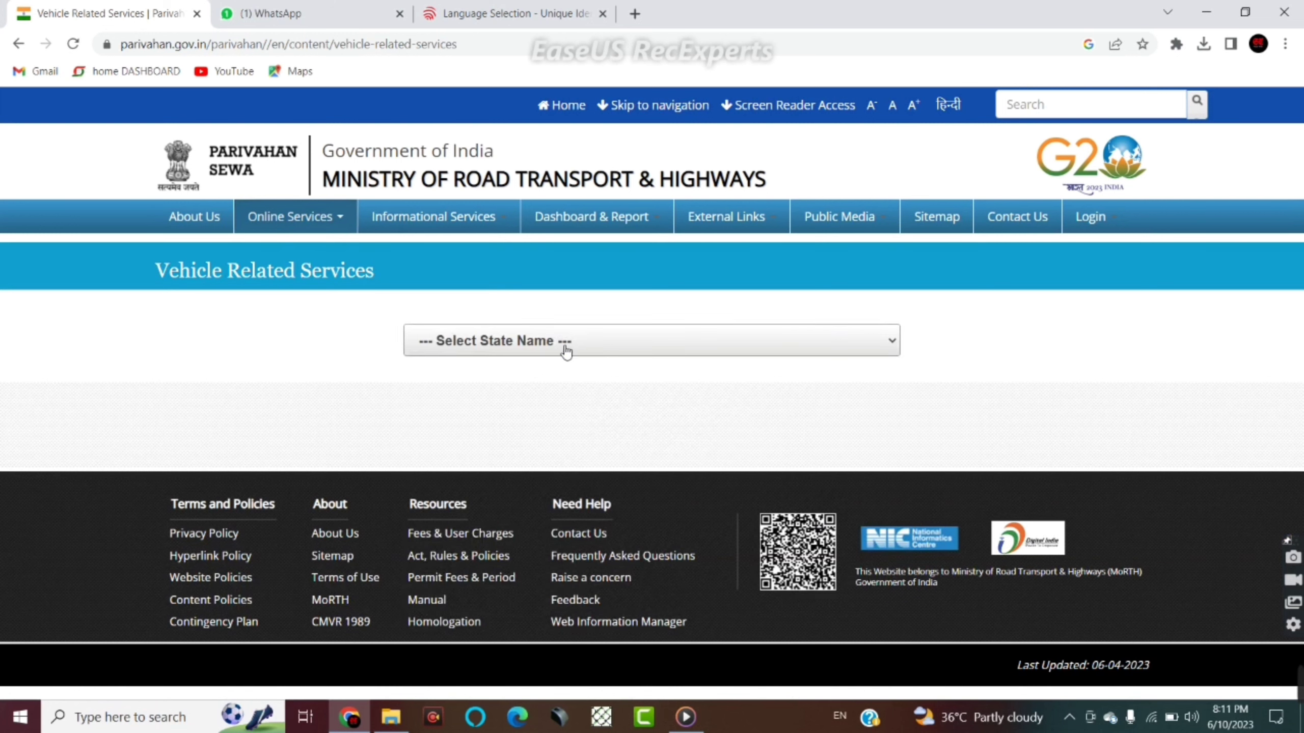
pyautogui.click(563, 347)
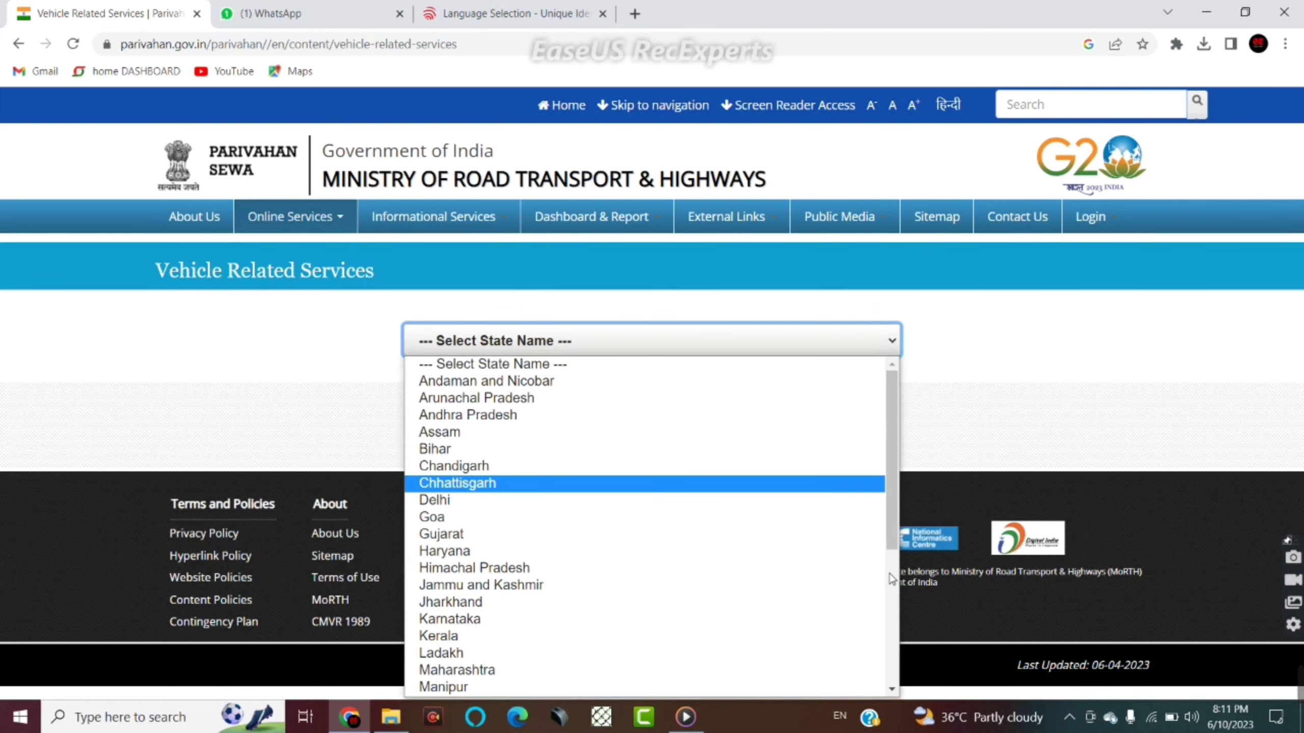
pyautogui.scroll(-5, 894, 578)
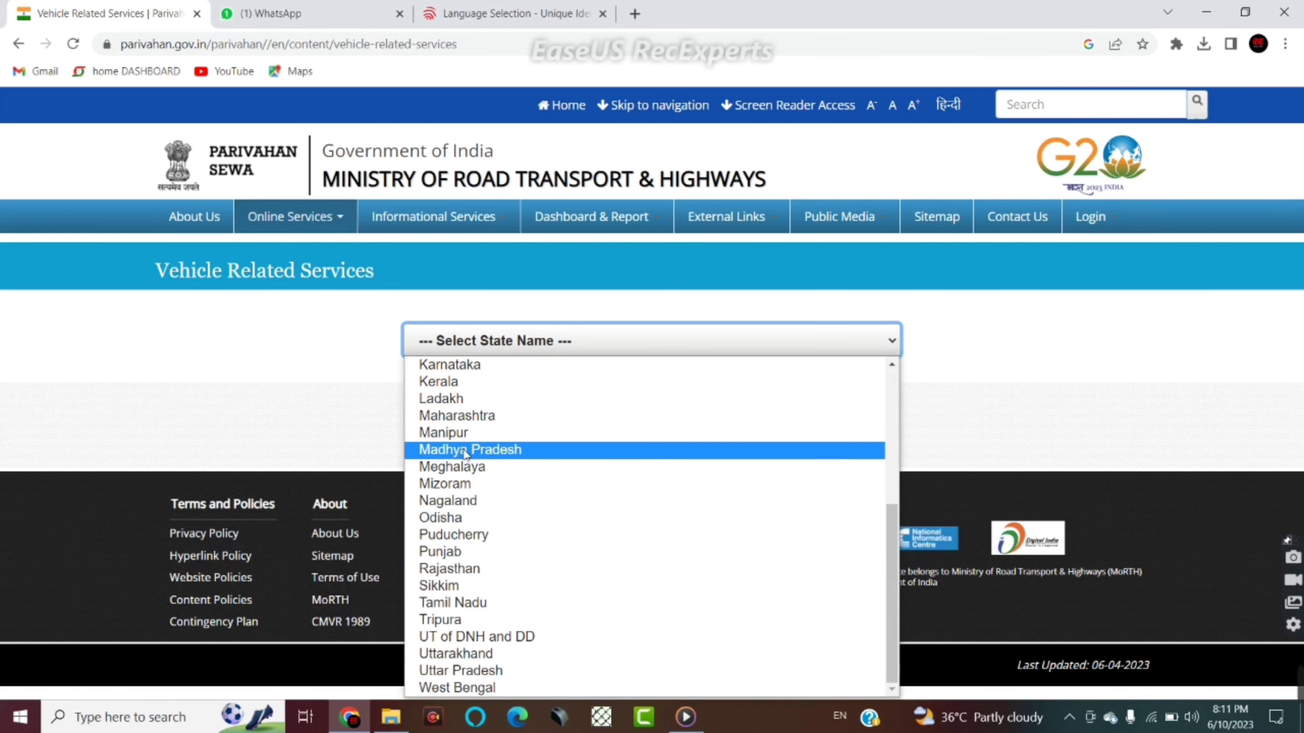
pyautogui.click(462, 447)
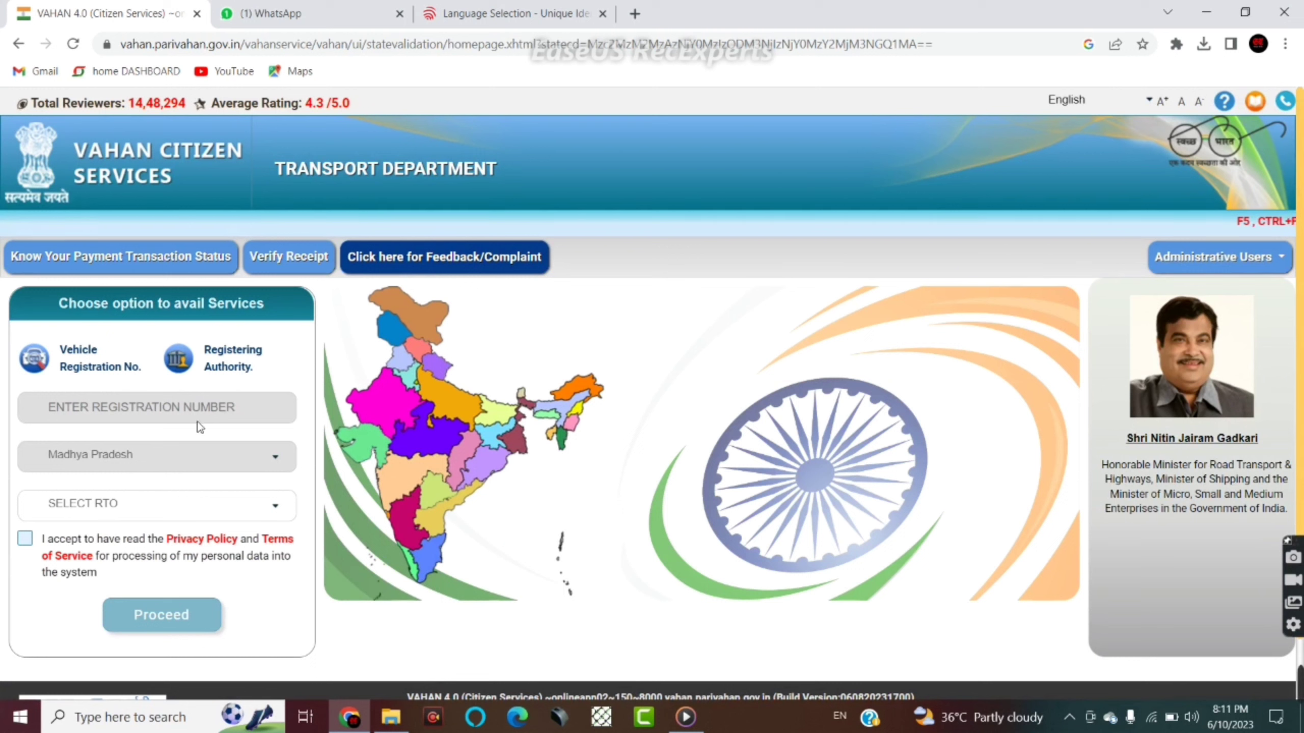
# Look up services by the vehicle's registration number, accept the terms, and proceed
pyautogui.click(67, 367)
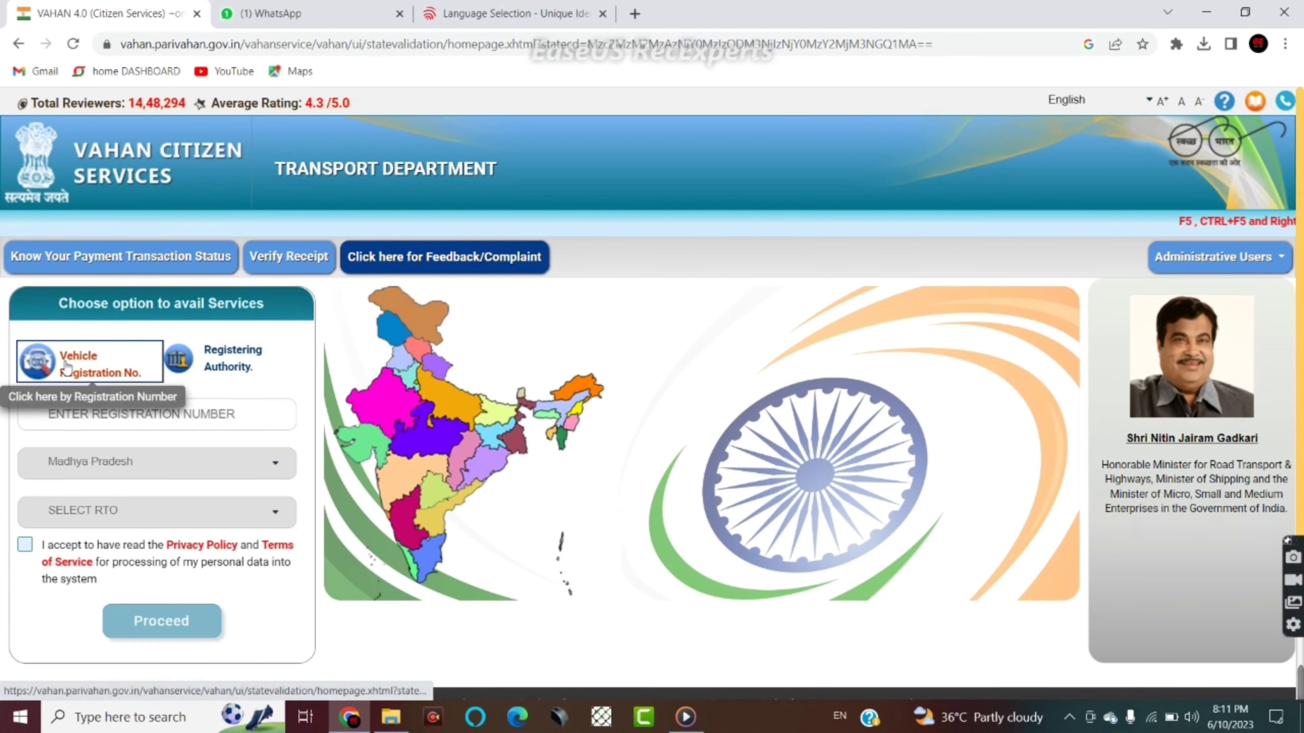
pyautogui.click(126, 405)
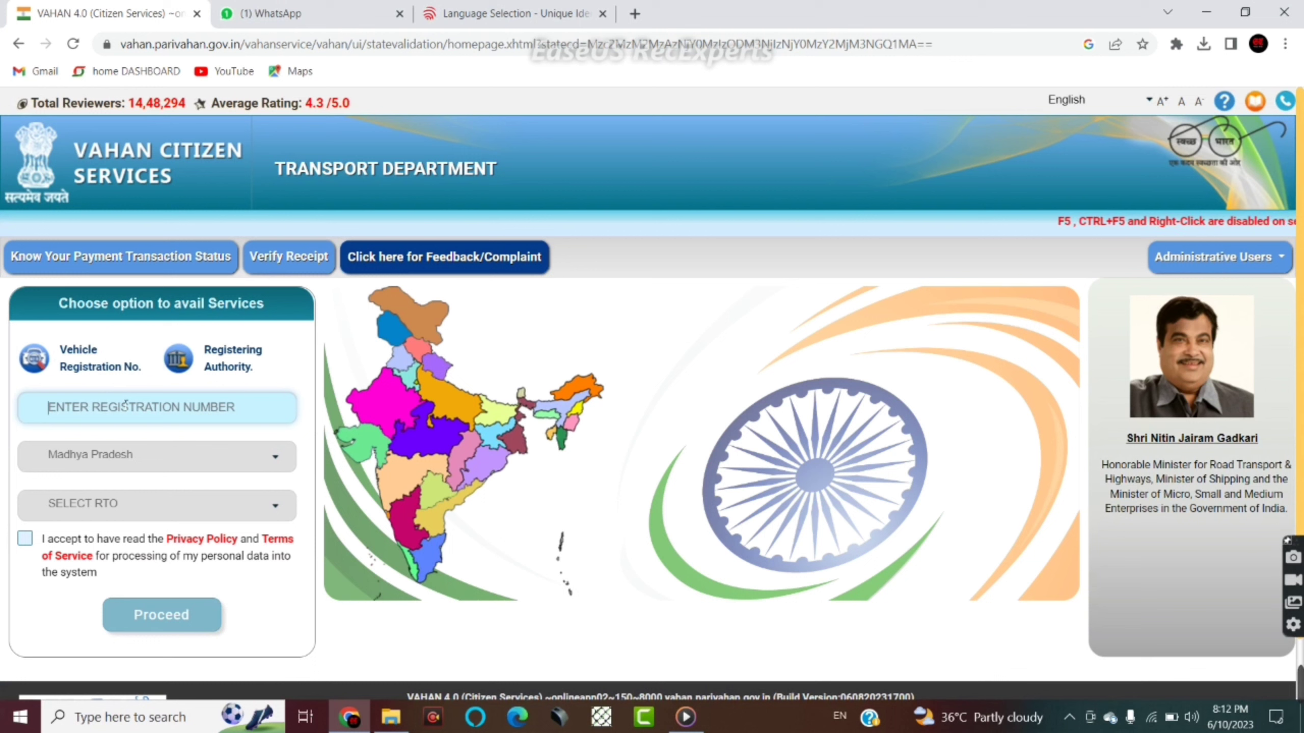
pyautogui.write('MP')
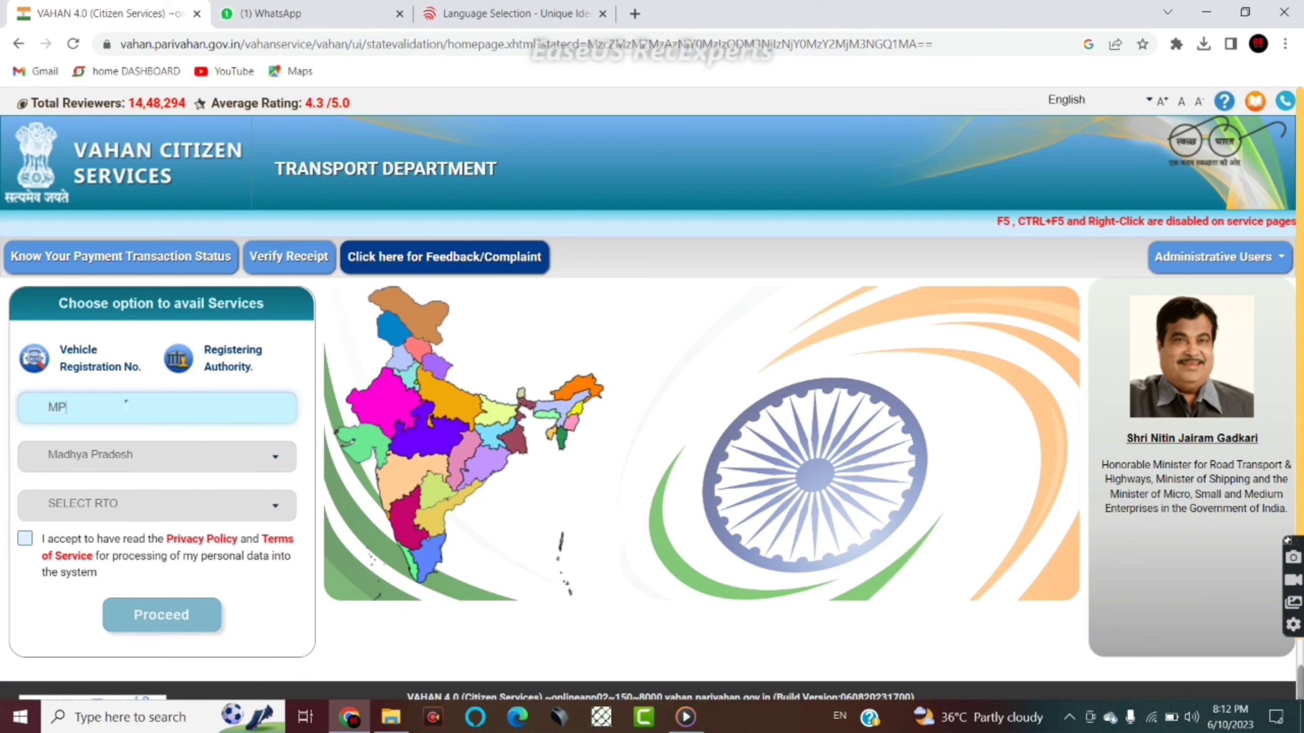
pyautogui.write('53S')
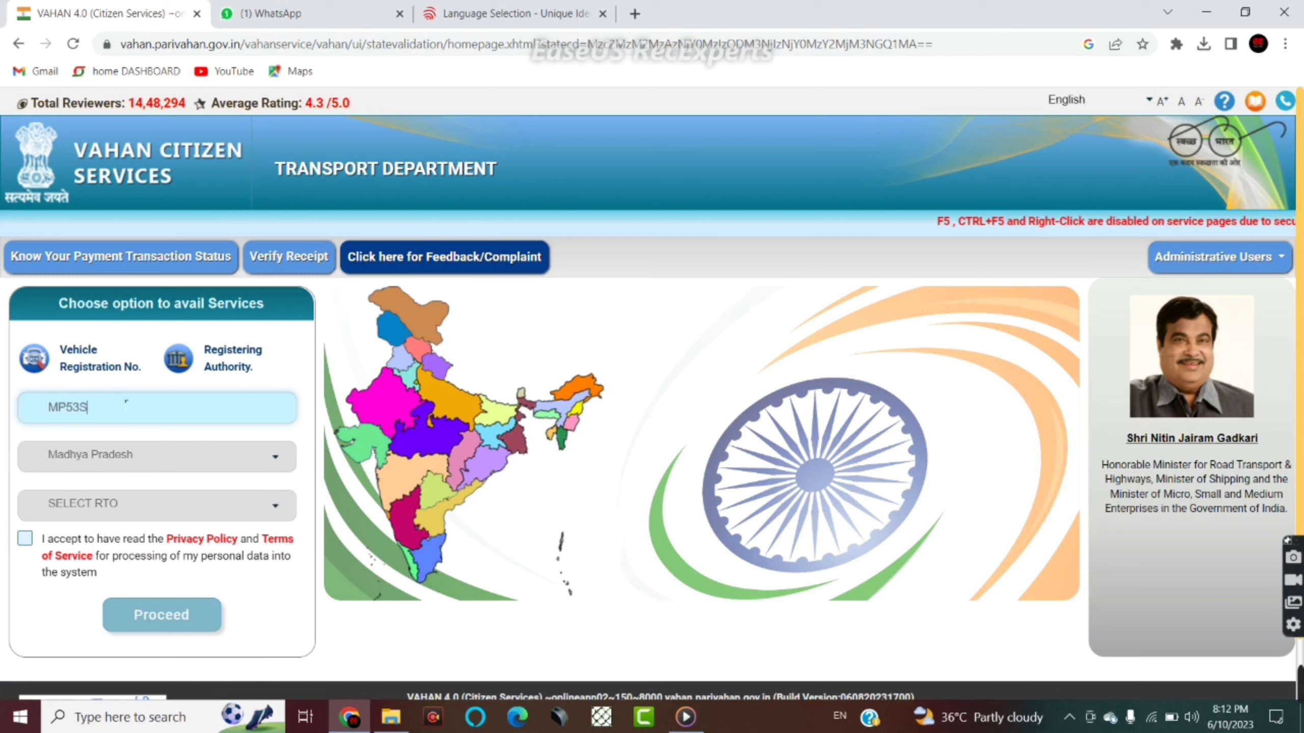
pyautogui.write('0541')
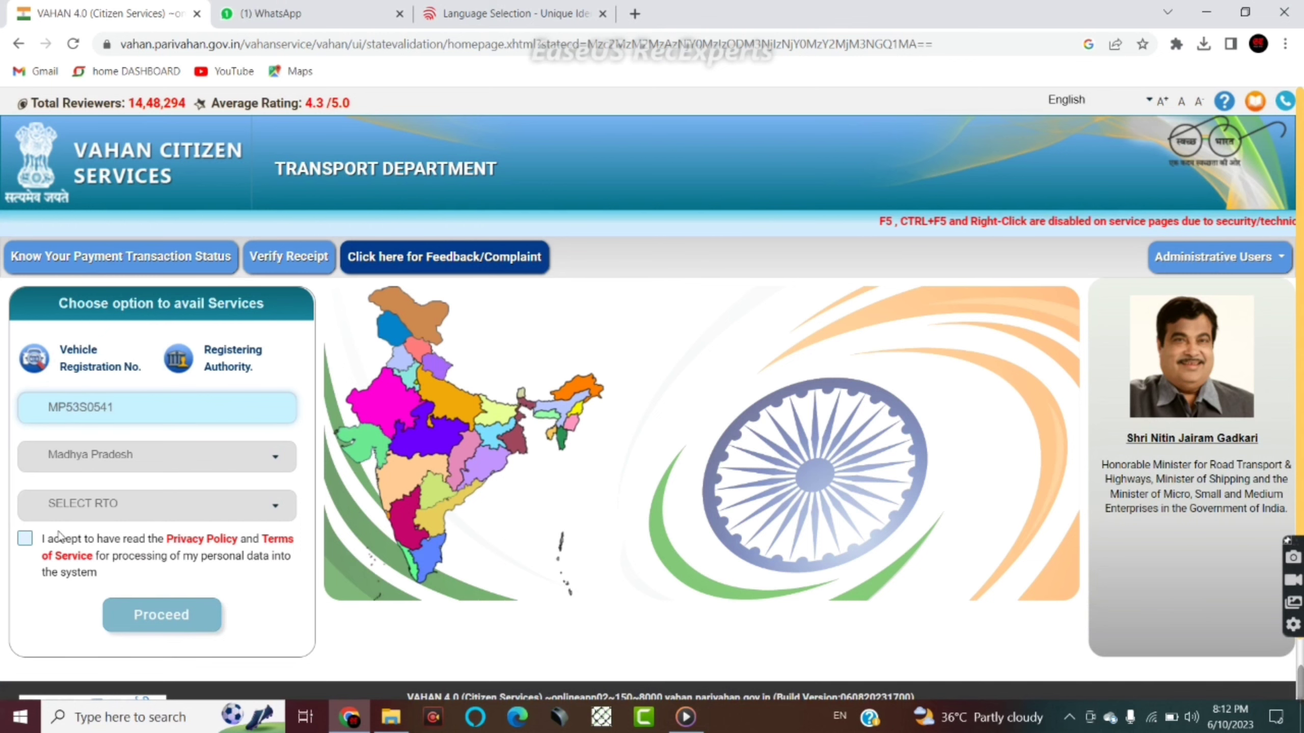
pyautogui.click(27, 540)
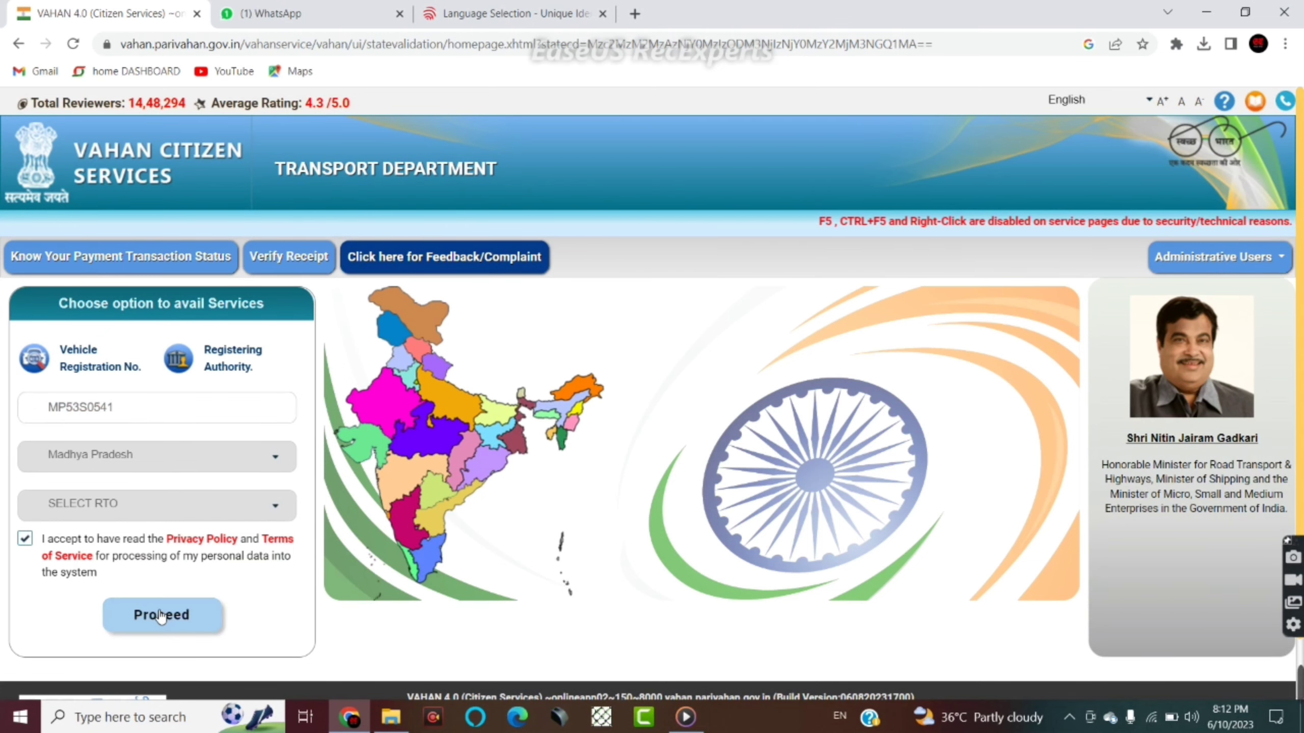
pyautogui.click(161, 615)
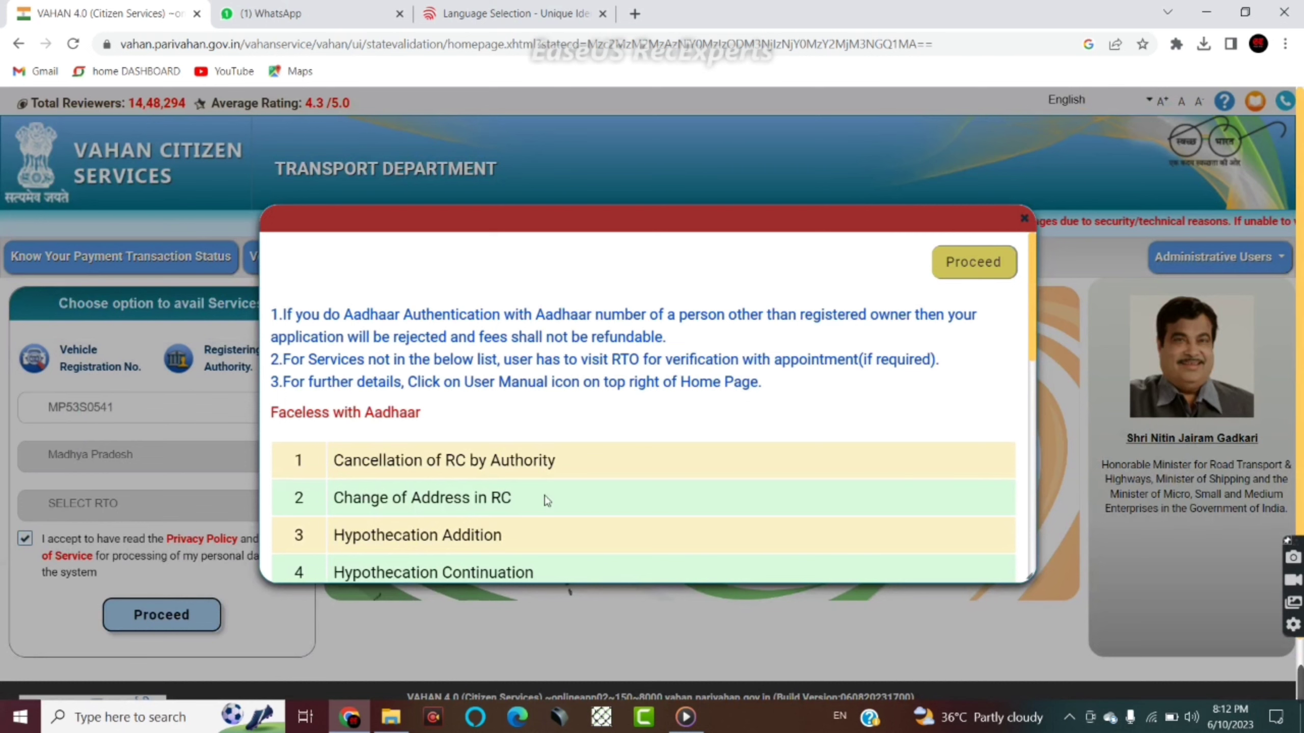
# Acknowledge the faceless-services notice to reach the Sidhi DTO's Online Services page
pyautogui.click(988, 264)
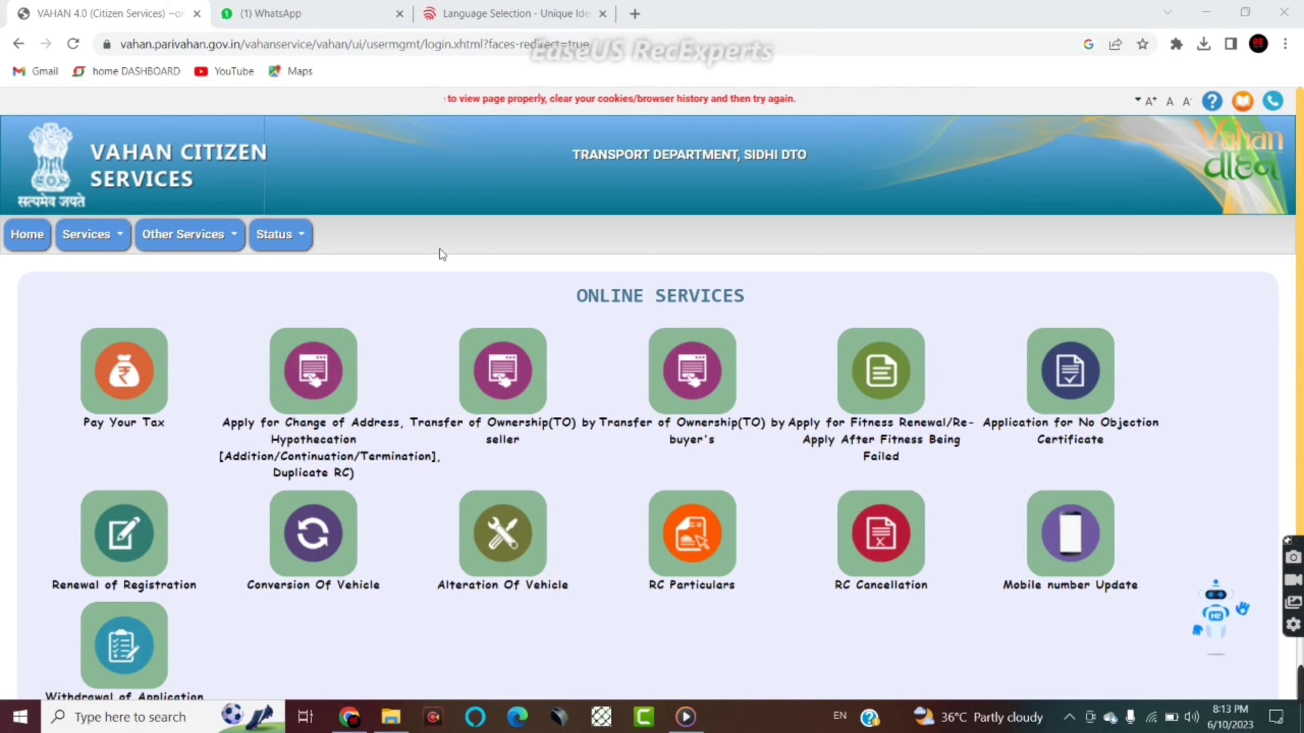
# Start the Application for No Objection Certificate from the Online Services grid
pyautogui.moveTo(66, 234)
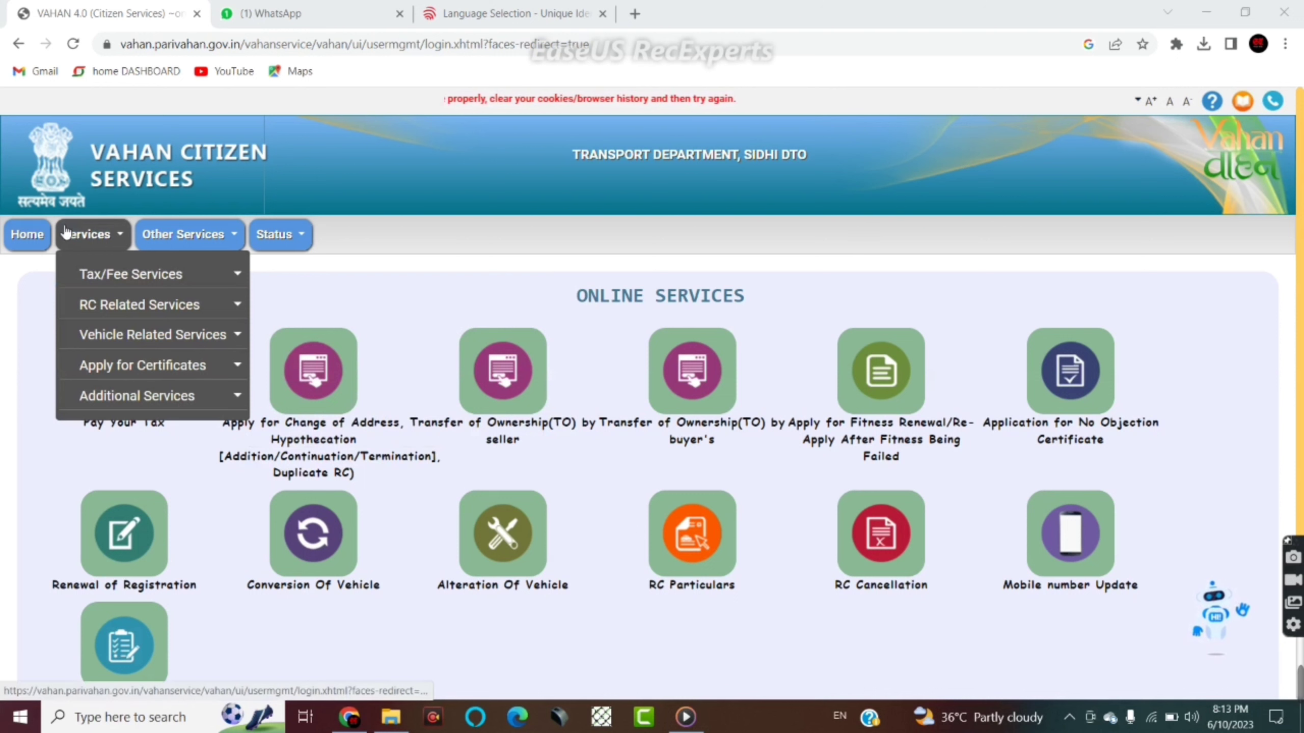
pyautogui.moveTo(115, 303)
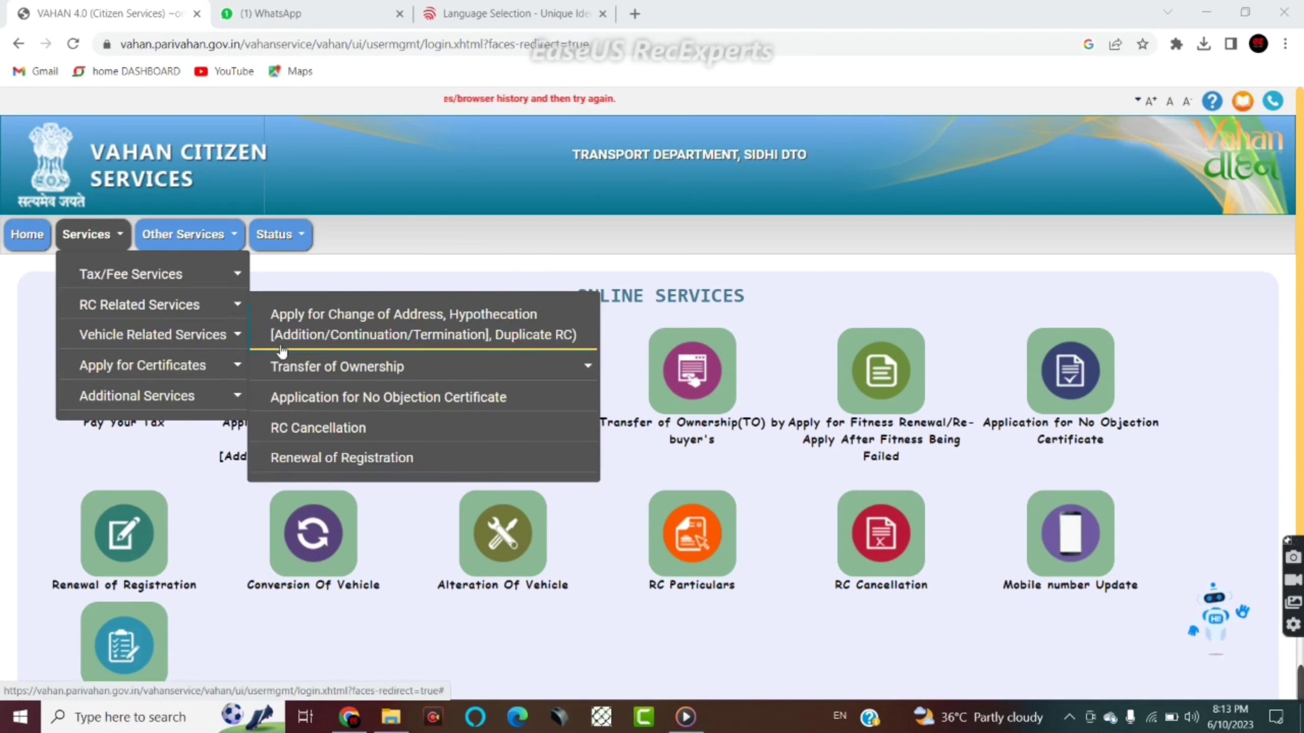
pyautogui.moveTo(317, 366)
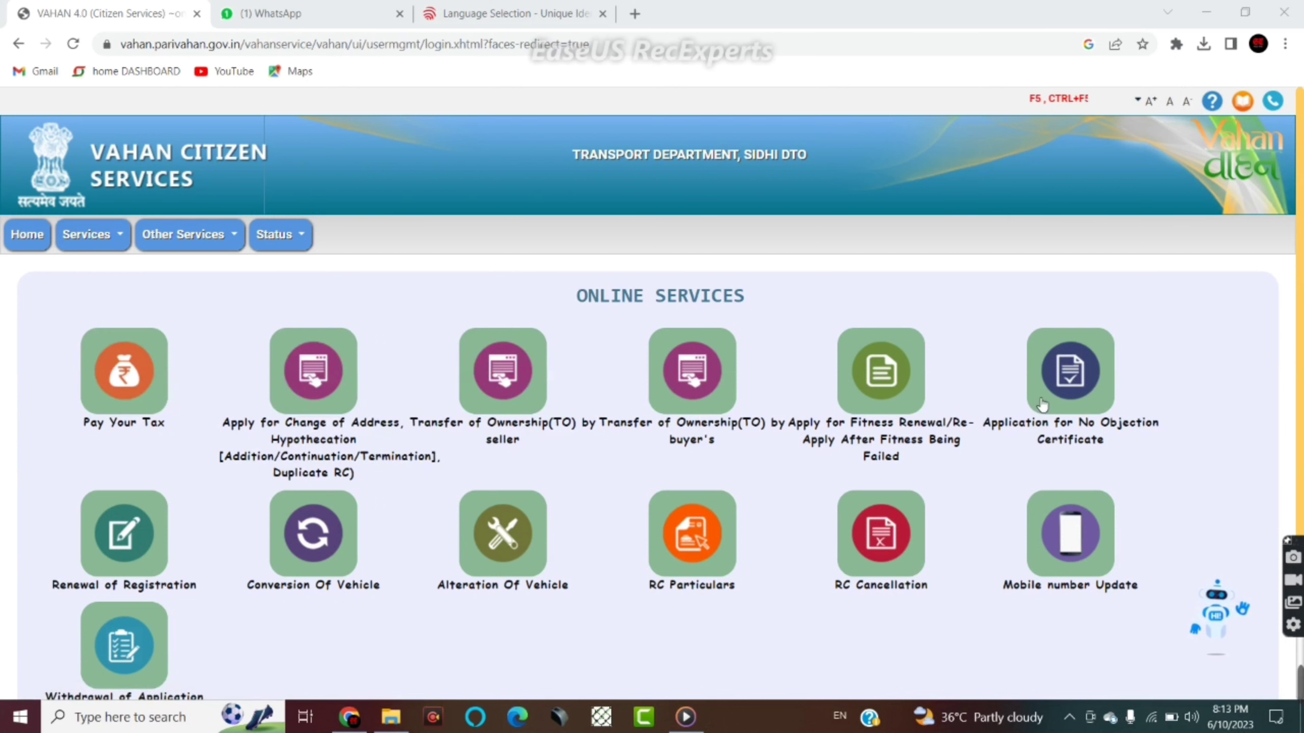
pyautogui.click(1059, 406)
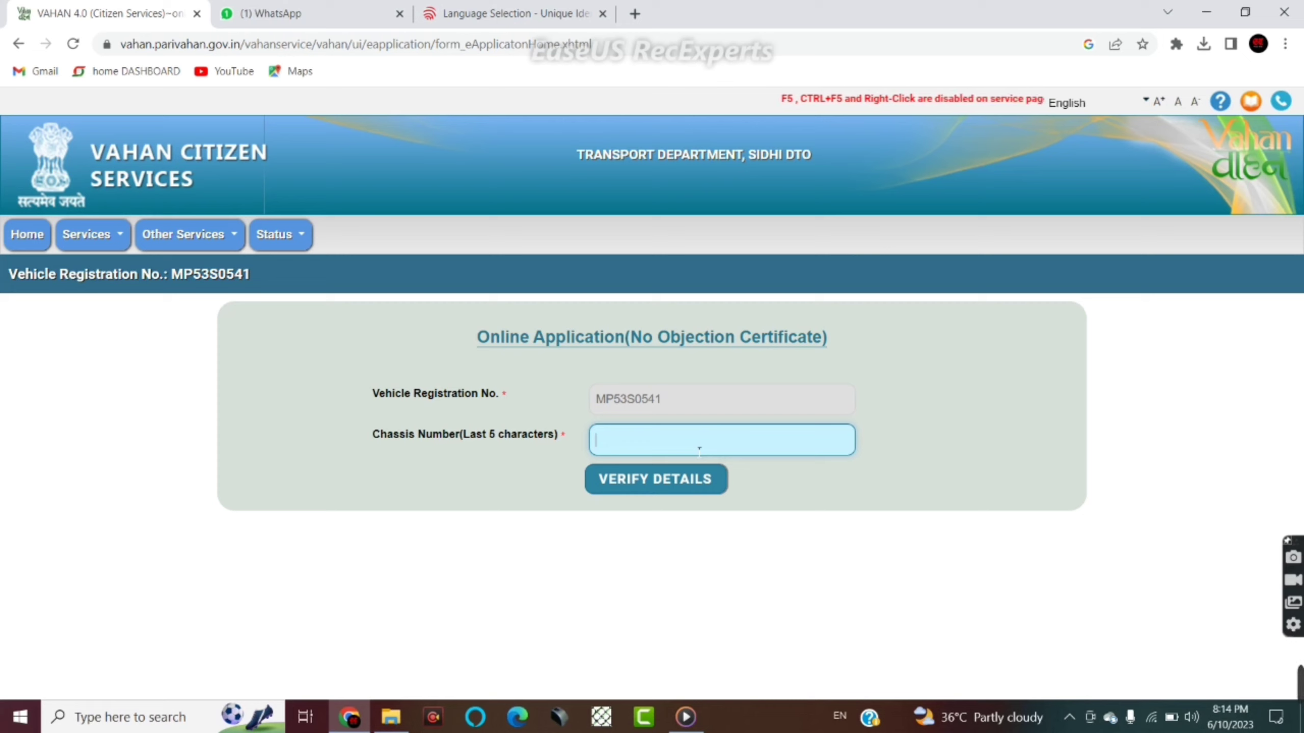
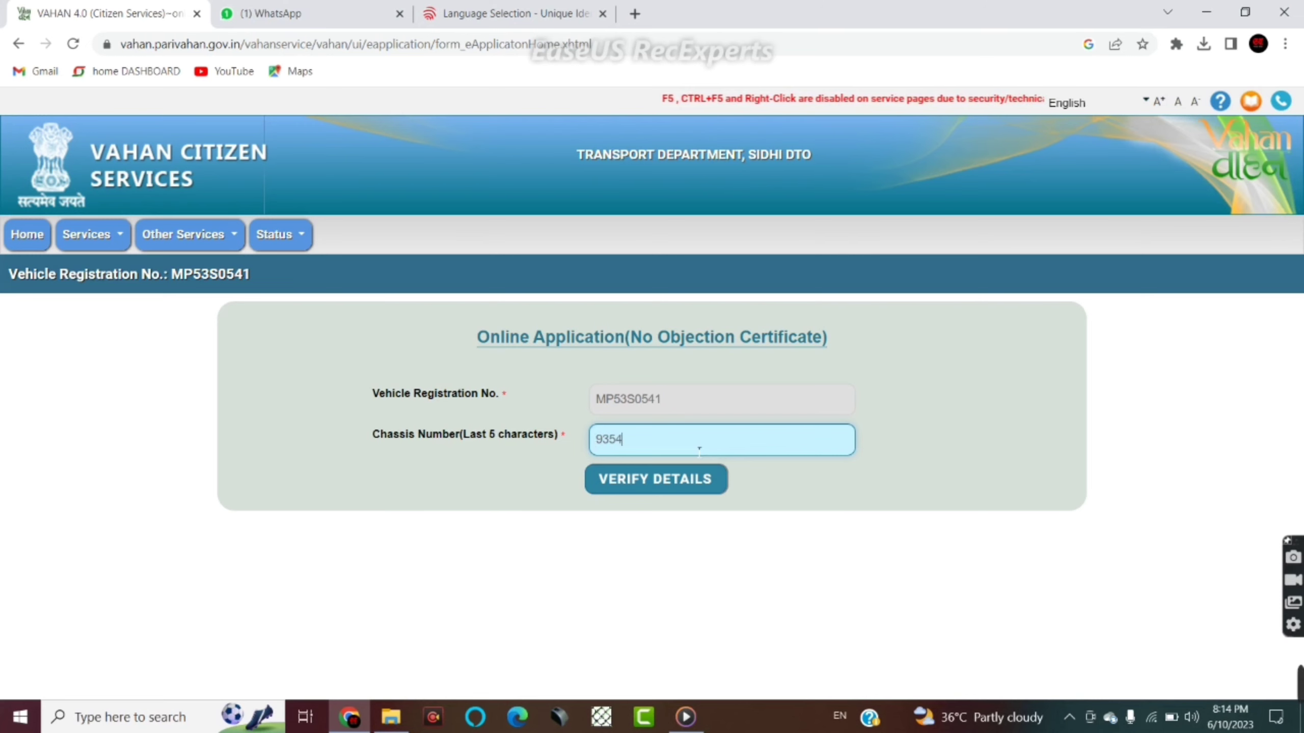
# Verify the chassis number's last five characters and authenticate the owner with a mobile OTP
pyautogui.click(661, 480)
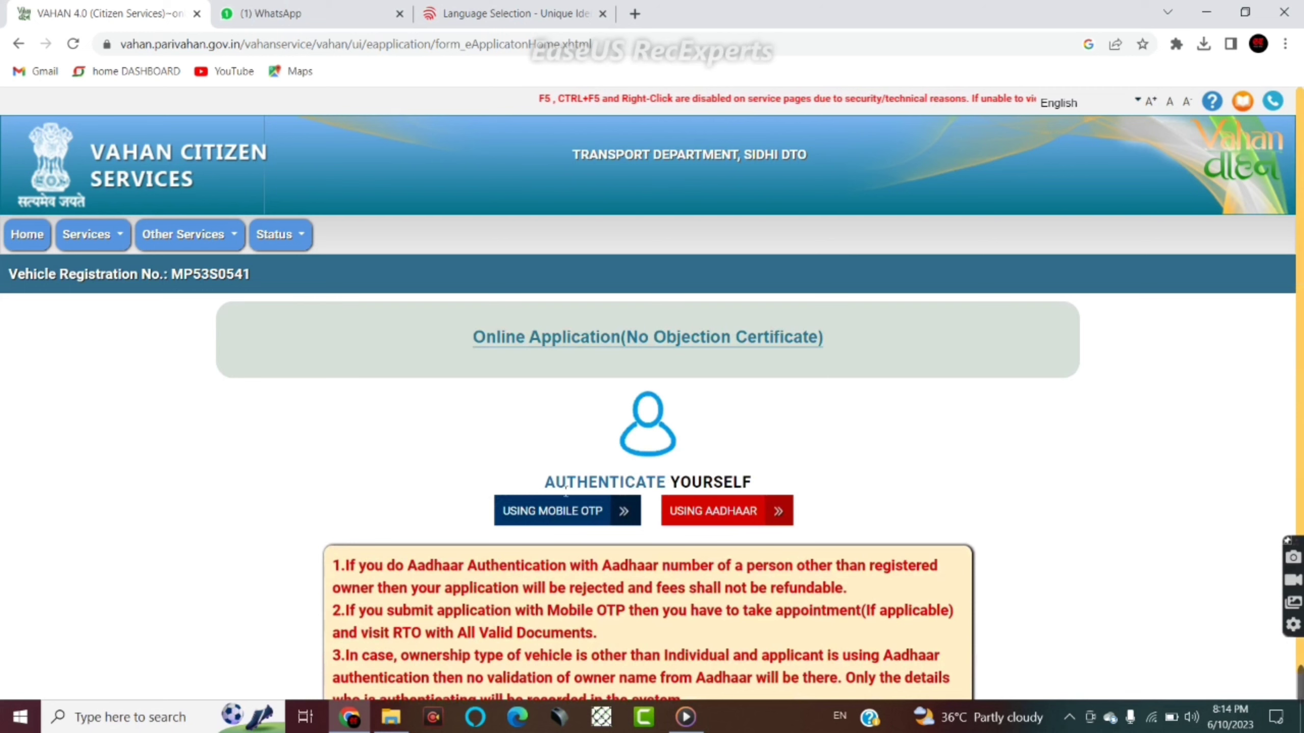
pyautogui.click(549, 508)
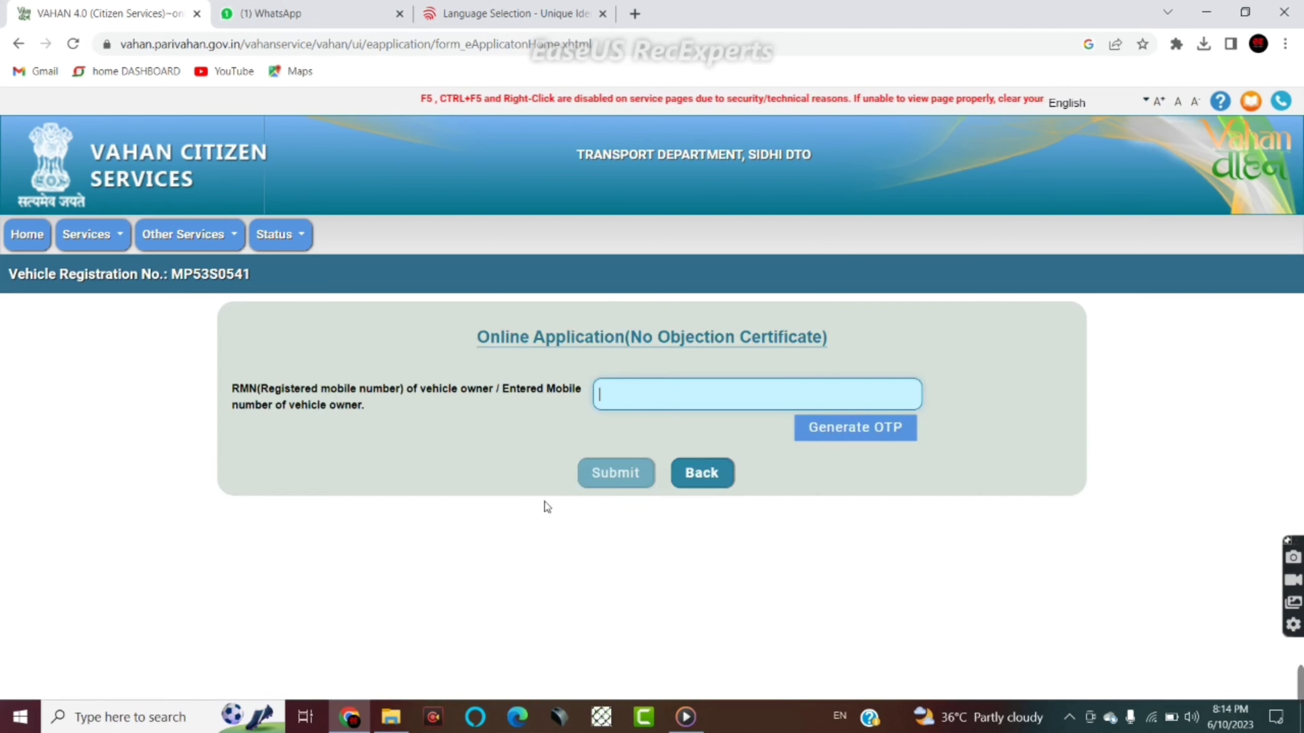
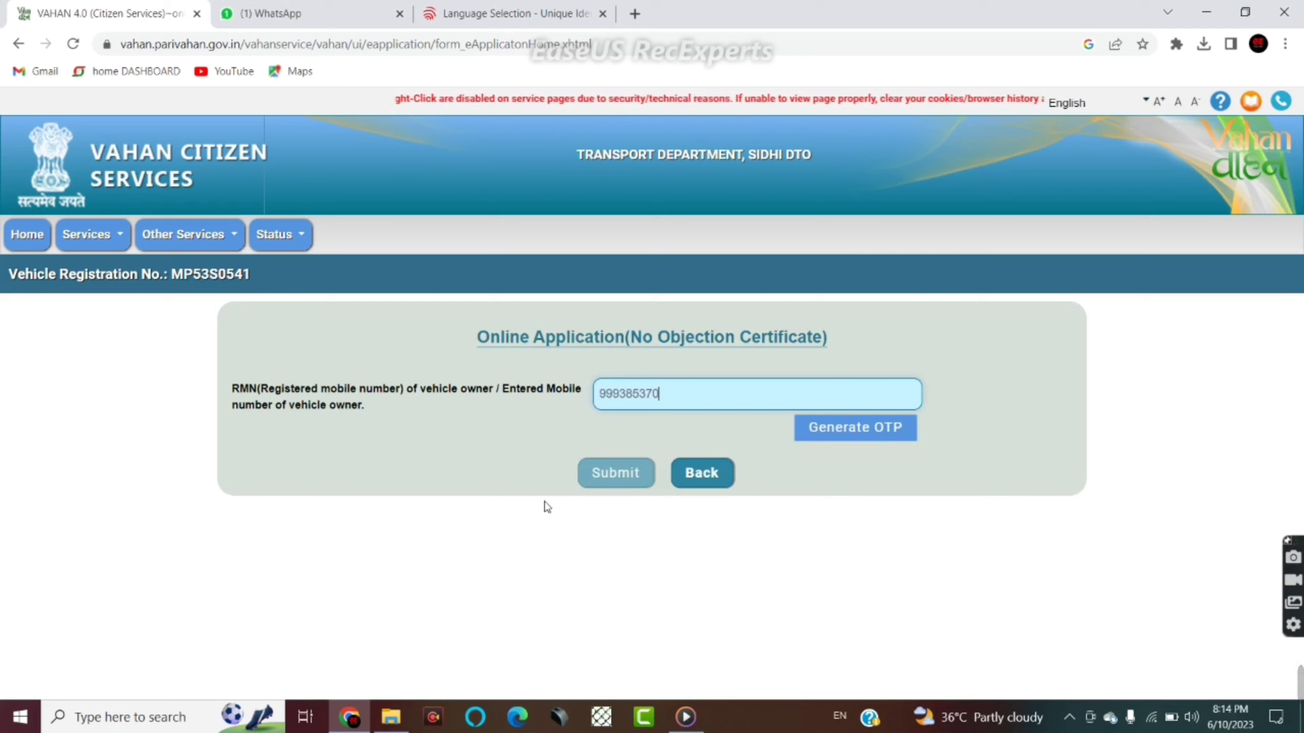
pyautogui.click(873, 423)
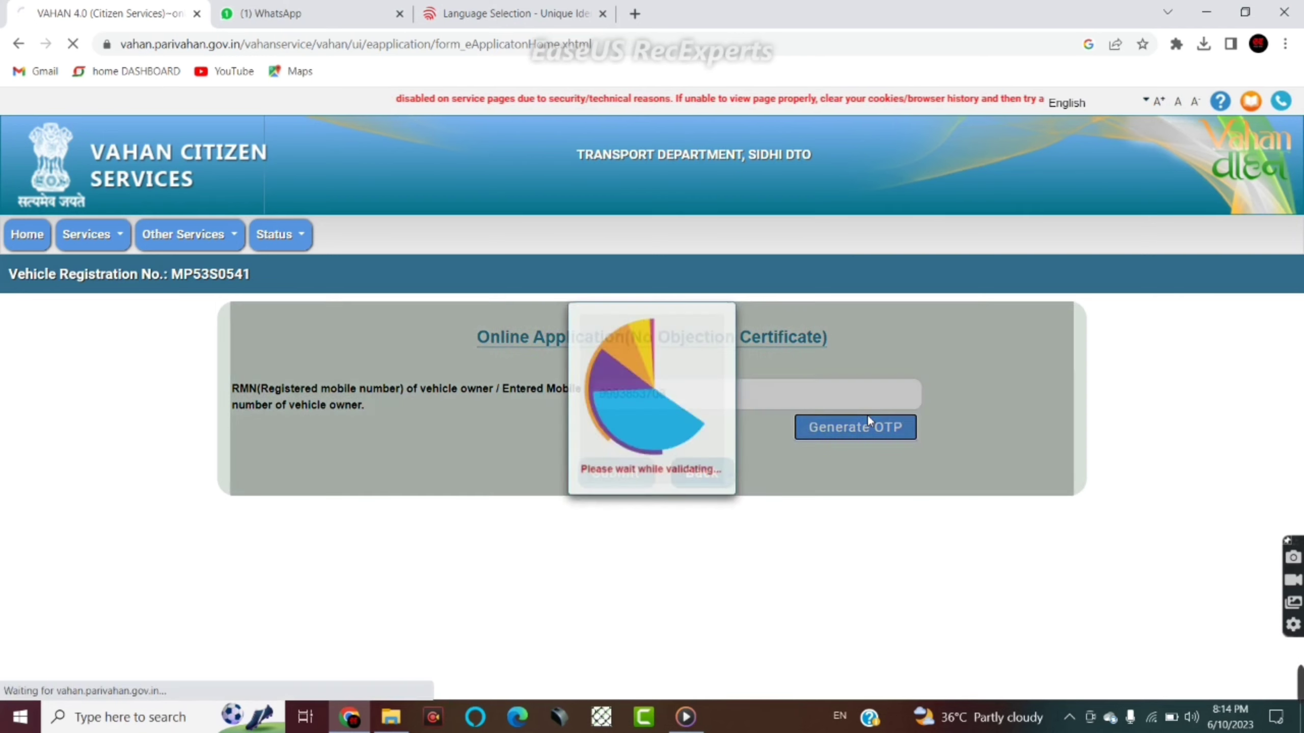
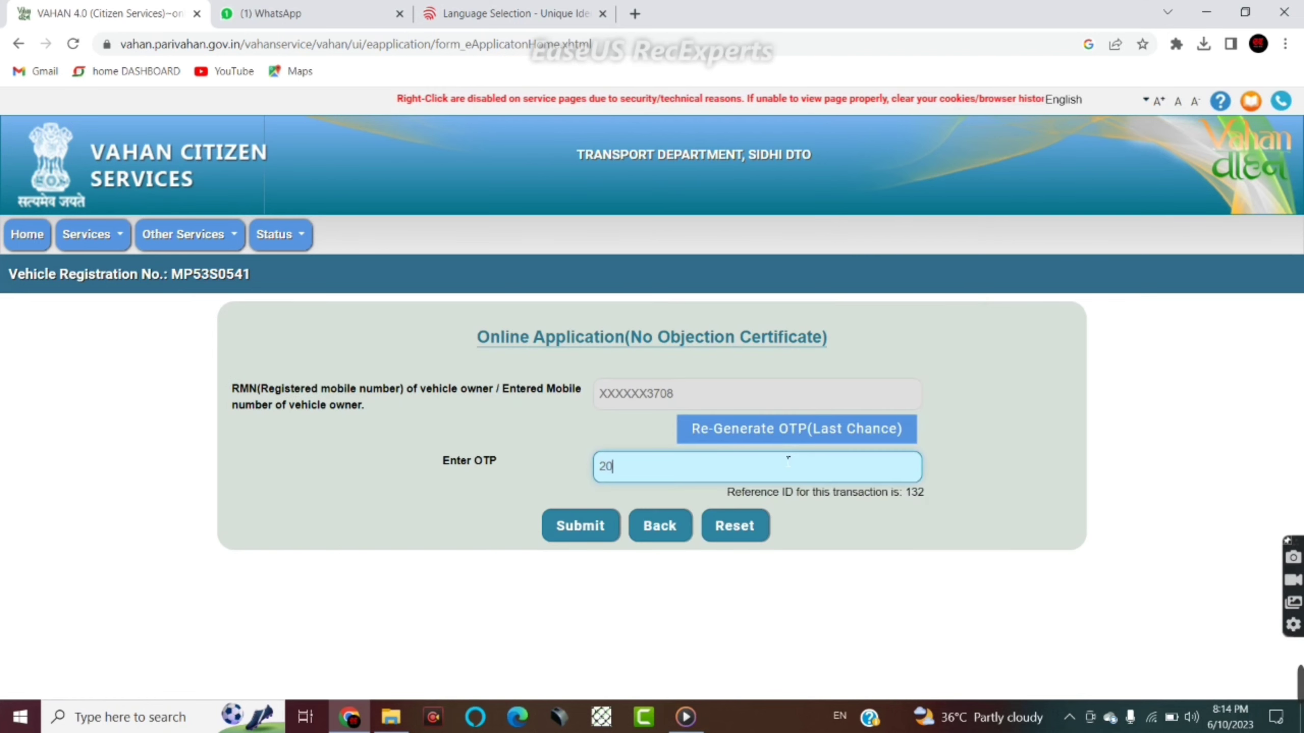
pyautogui.click(592, 540)
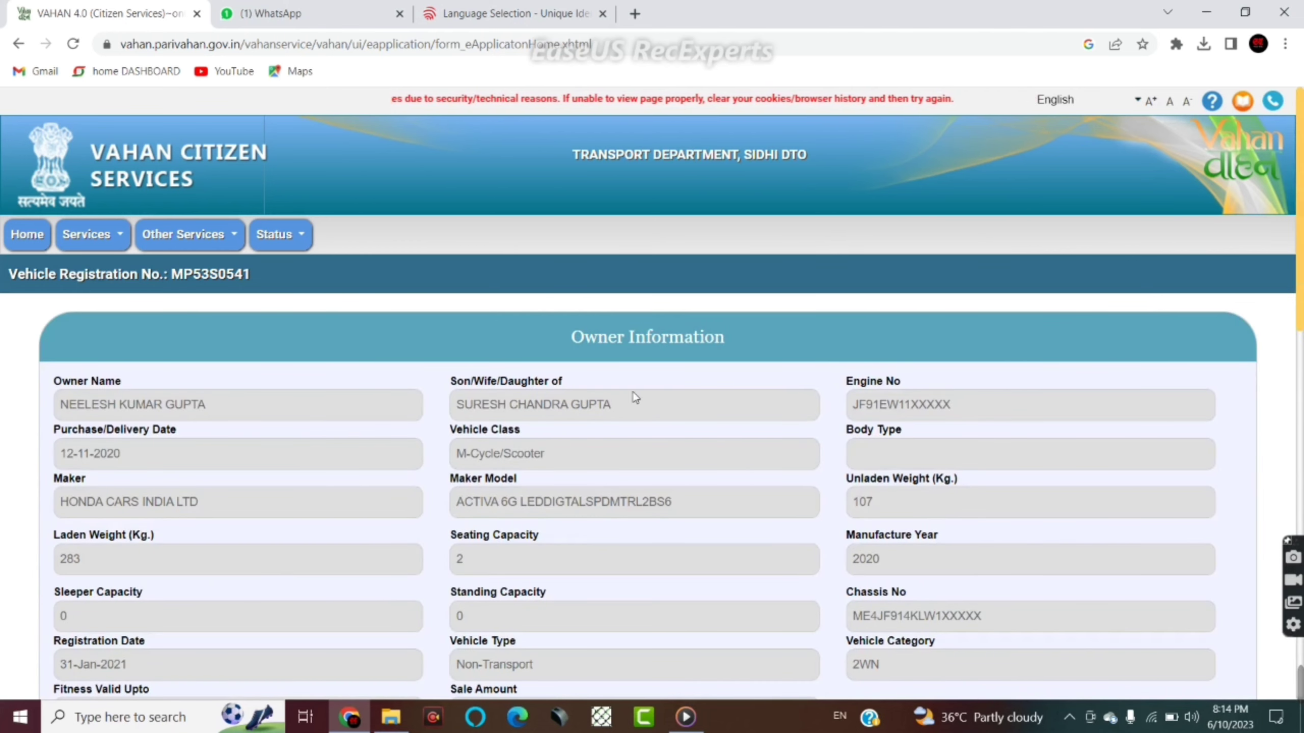
# Scroll the NOC form down to the NOC Vehicle Details panel and 200.0 fee section
pyautogui.scroll(-1, 668, 381)
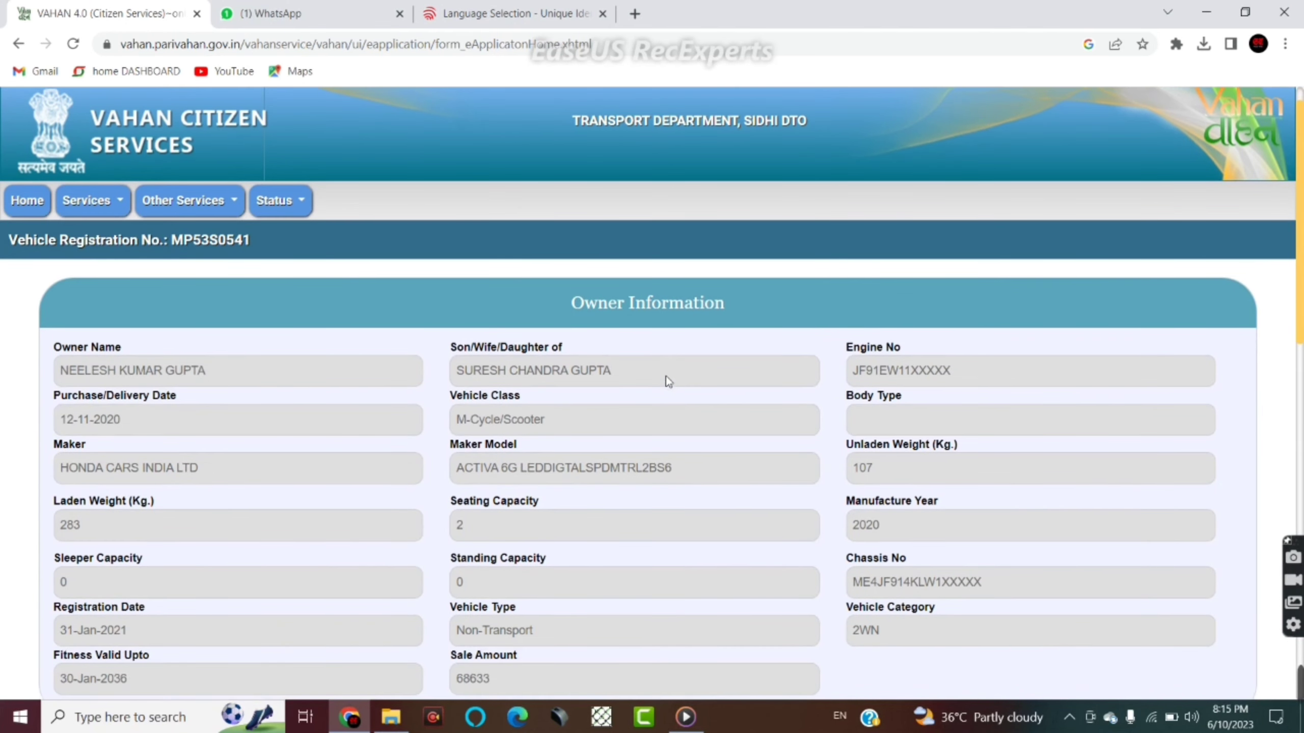
pyautogui.scroll(-2, 668, 381)
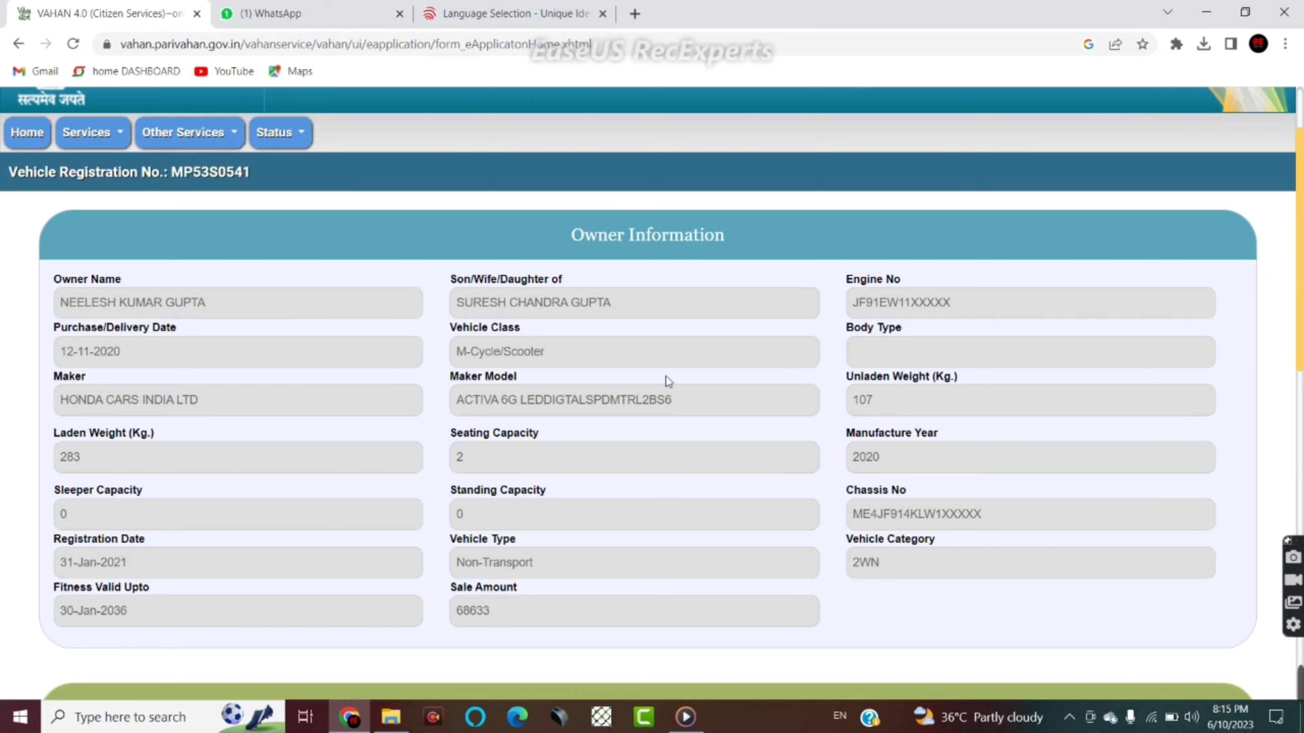
pyautogui.scroll(-2, 667, 380)
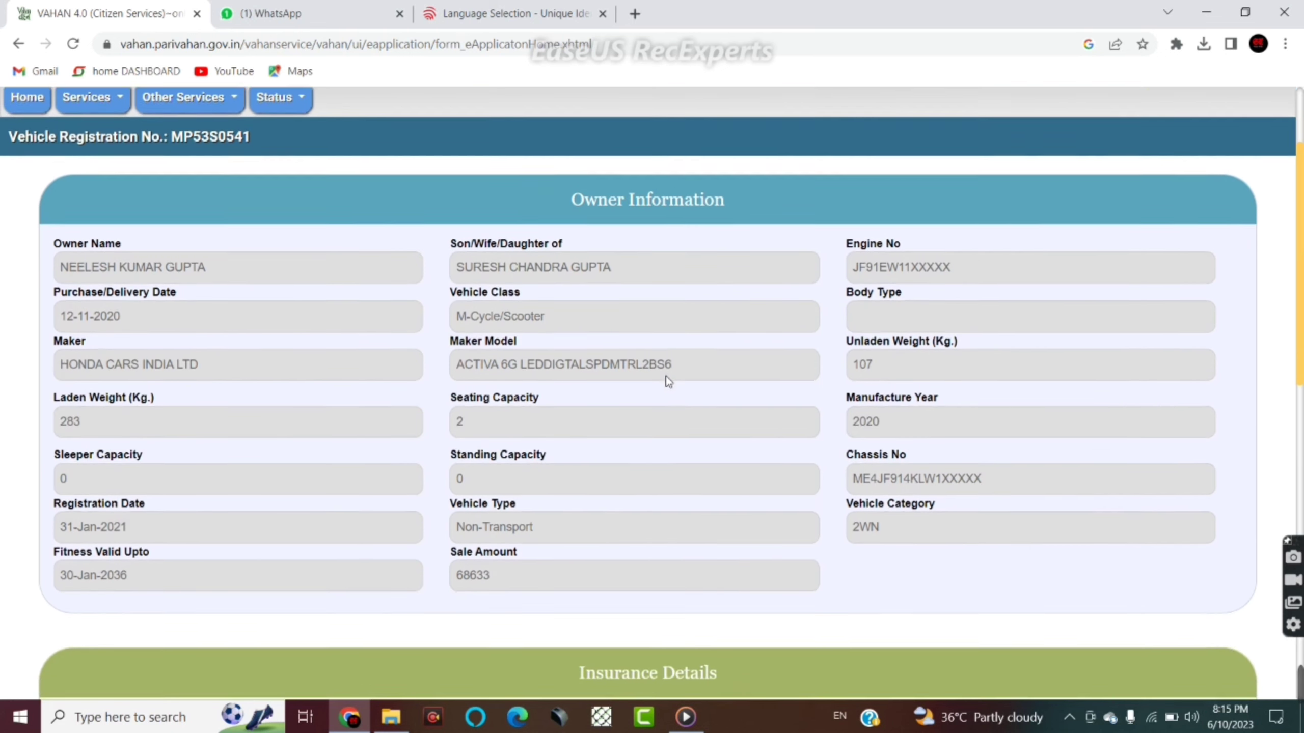
pyautogui.scroll(-10, 668, 381)
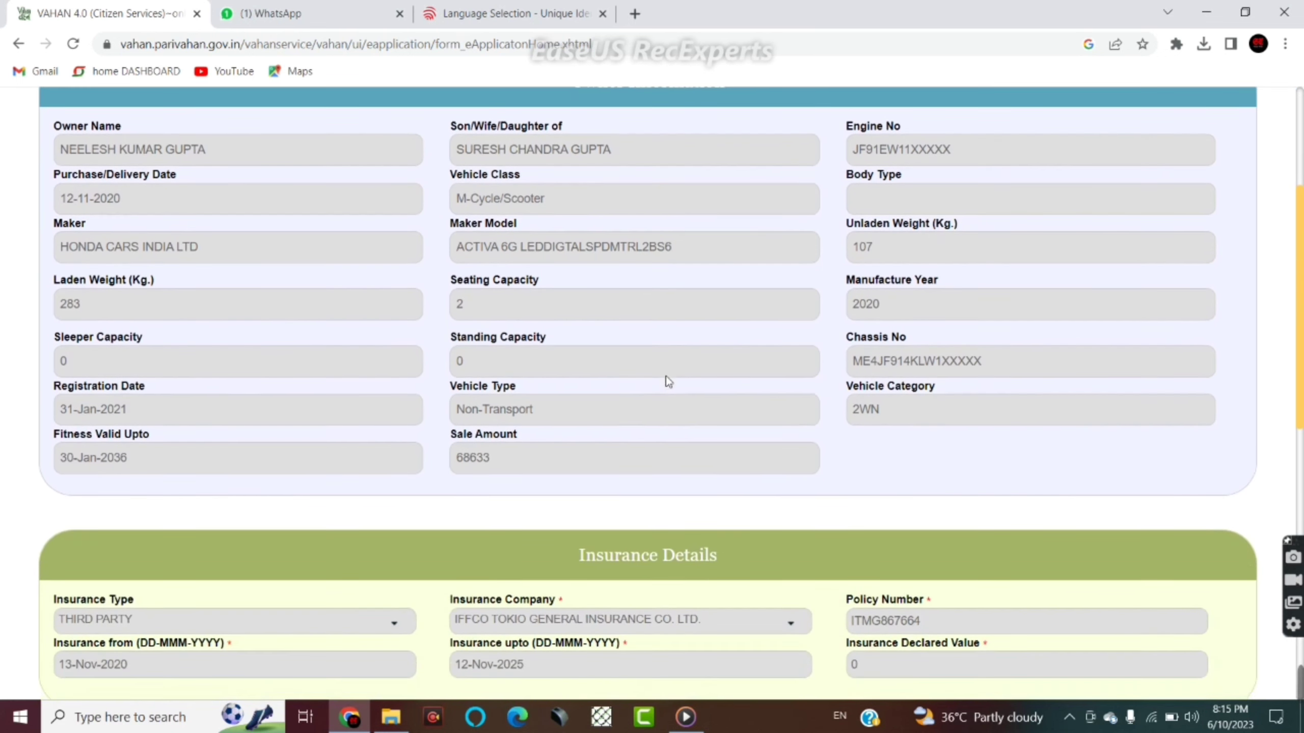
pyautogui.scroll(2, 669, 381)
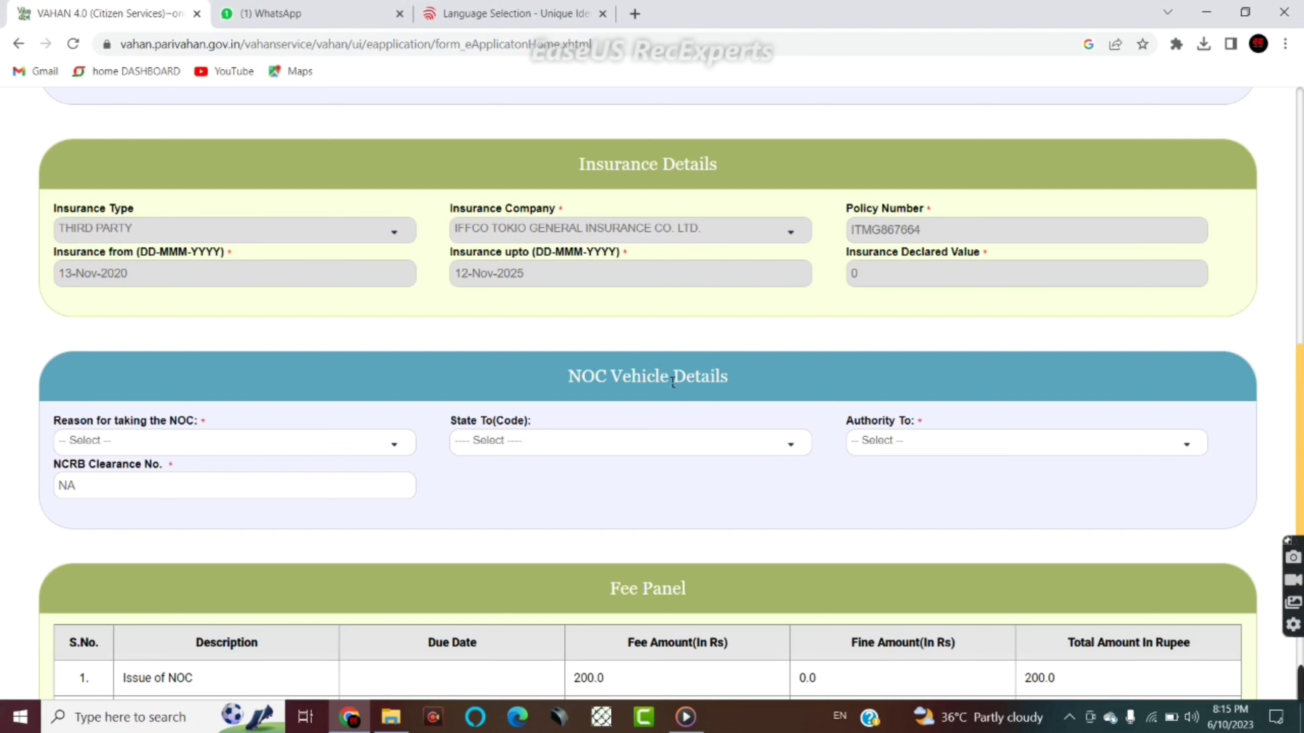
# Set the NOC reason to Change in Residence to other Registering Authority
pyautogui.scroll(-1, 672, 381)
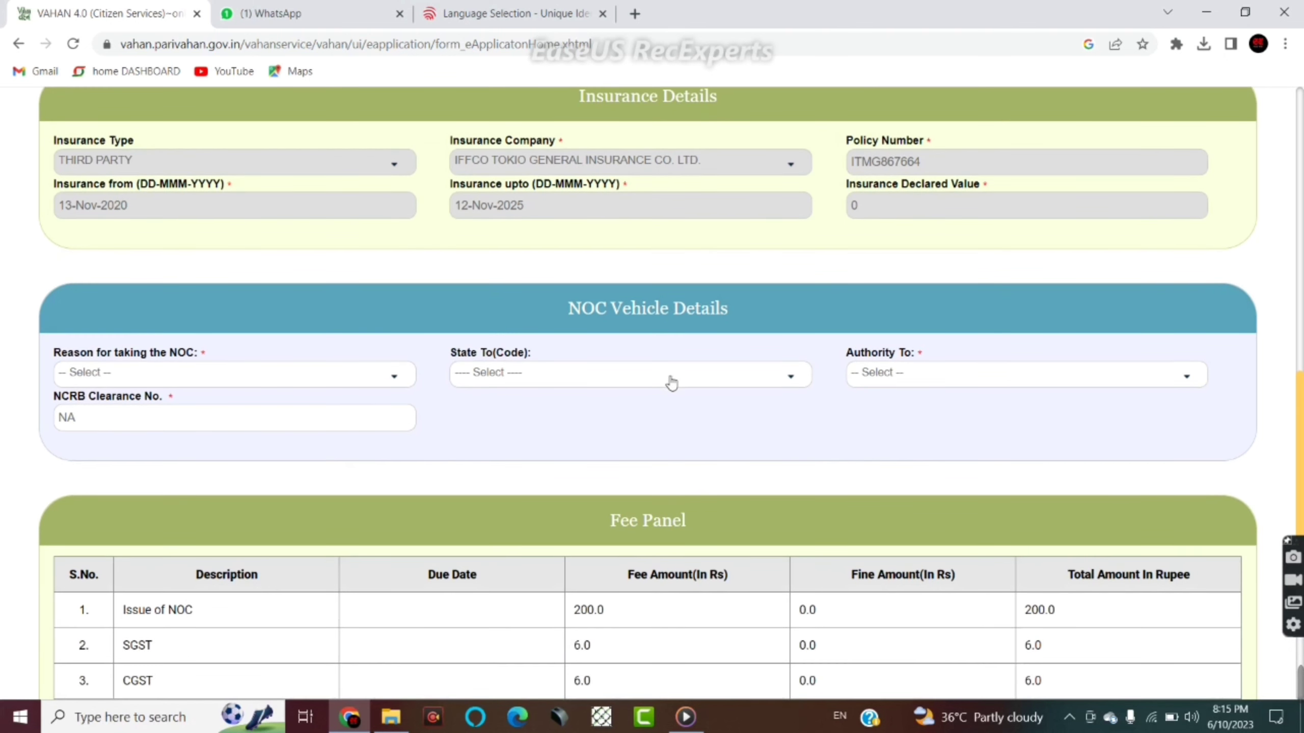
pyautogui.click(405, 376)
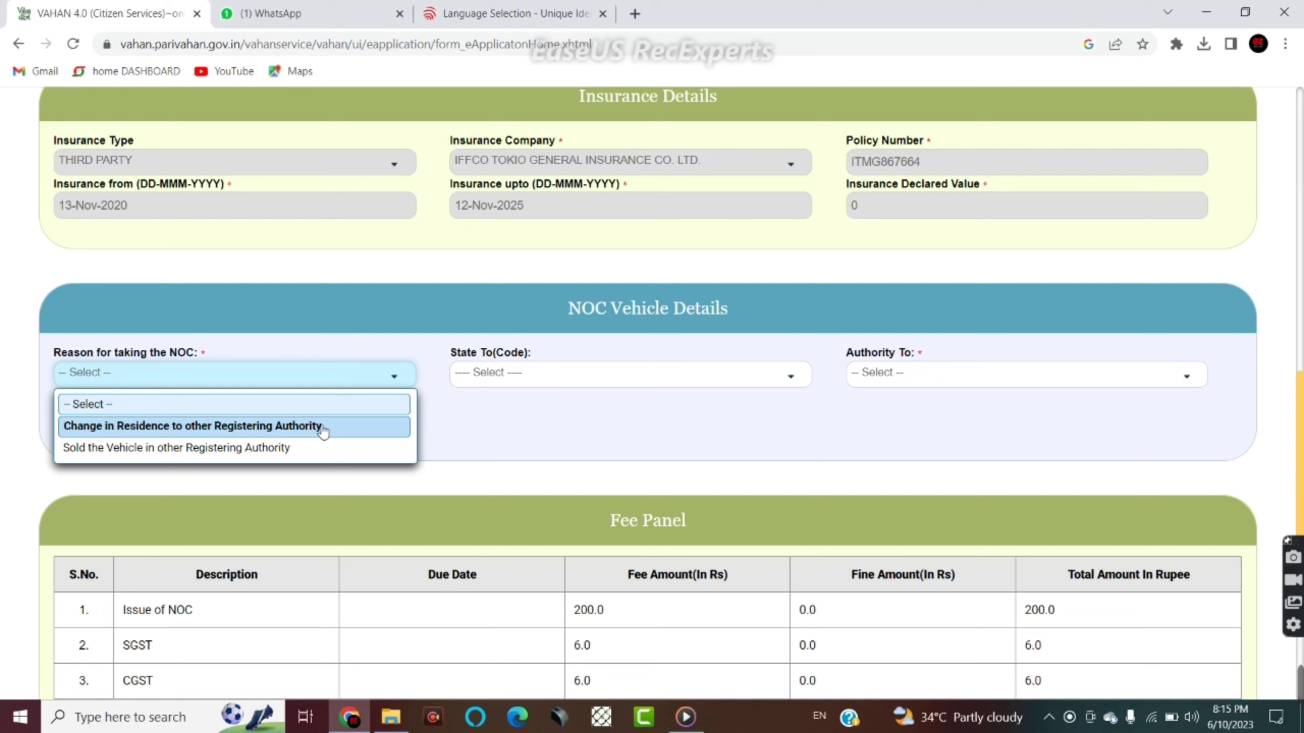
pyautogui.click(279, 448)
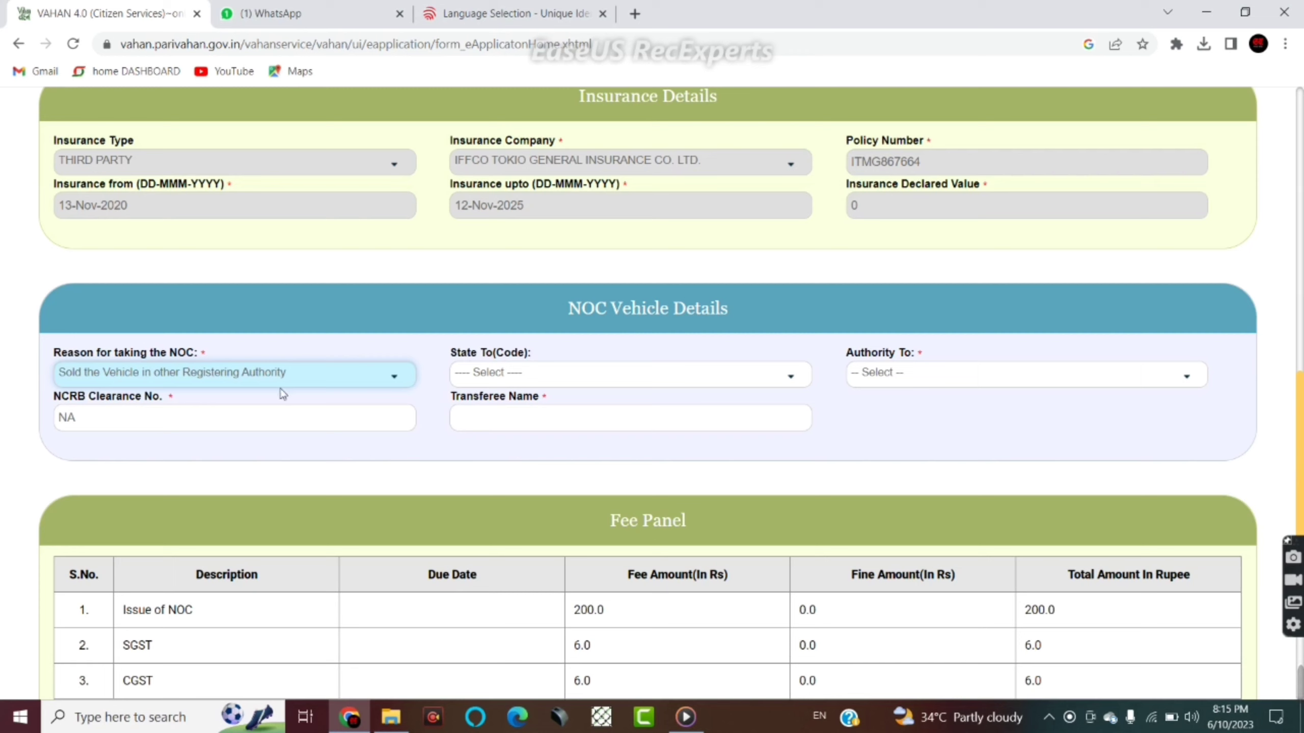
pyautogui.click(309, 373)
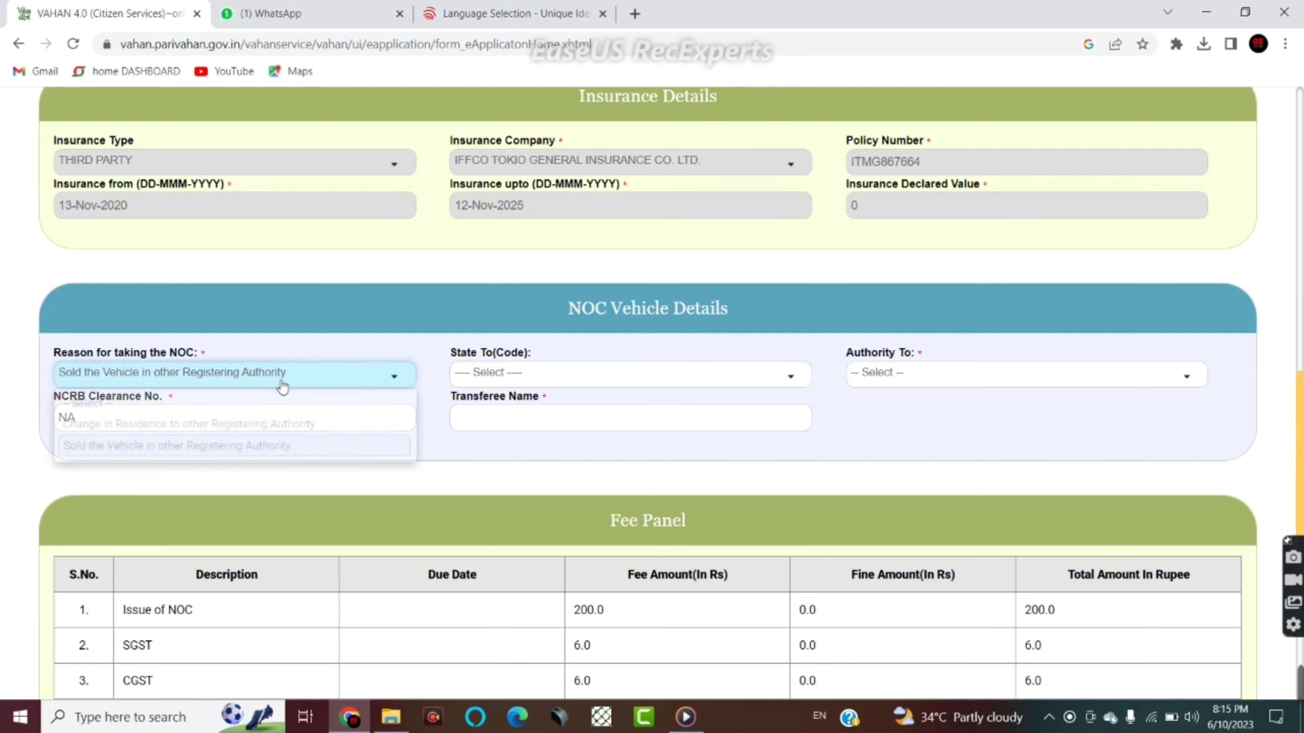
pyautogui.click(227, 426)
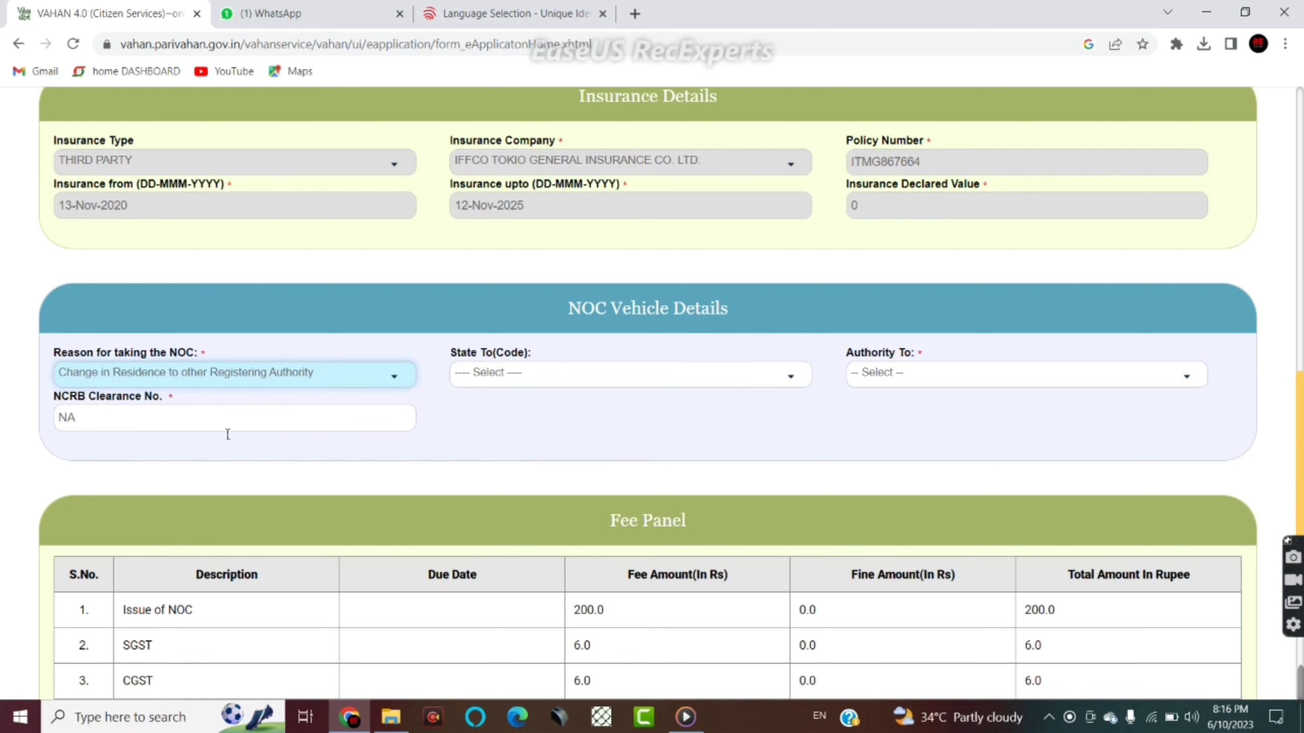
pyautogui.click(203, 370)
pyautogui.click(97, 446)
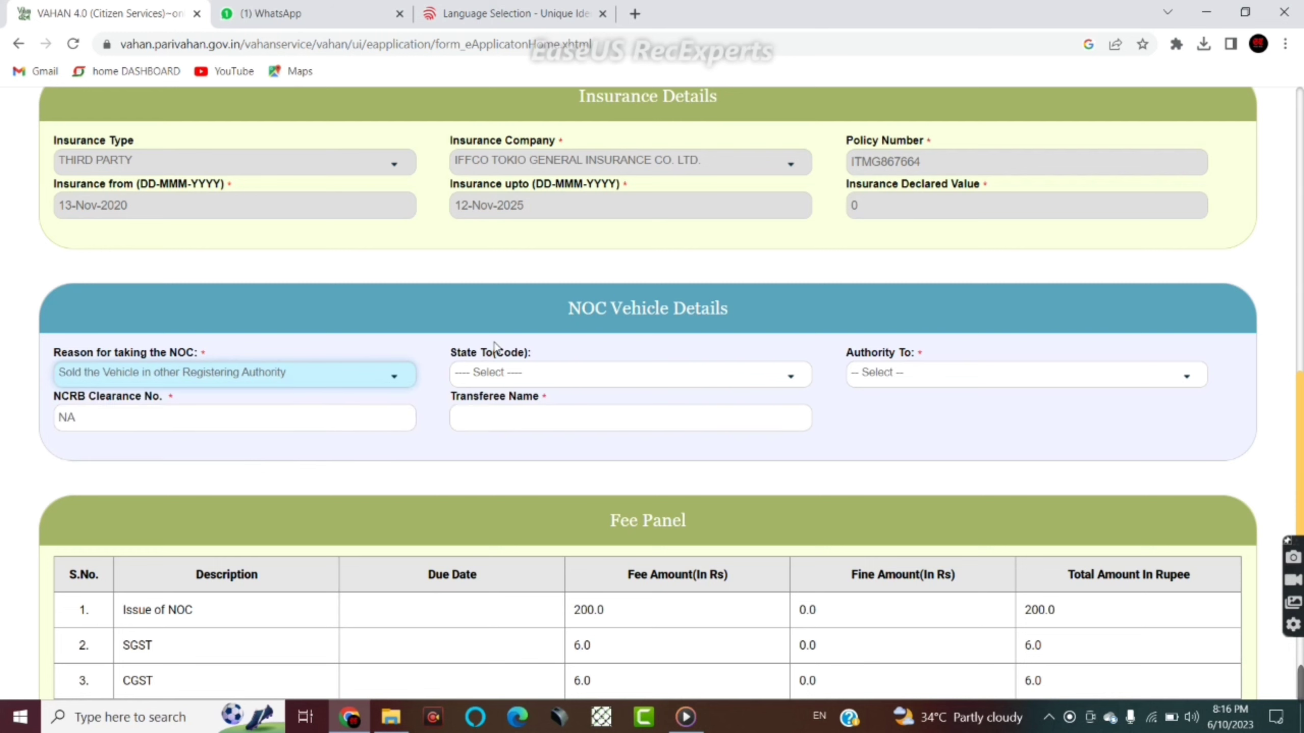
# Set State To(Code) to Chhattisgarh
pyautogui.click(487, 374)
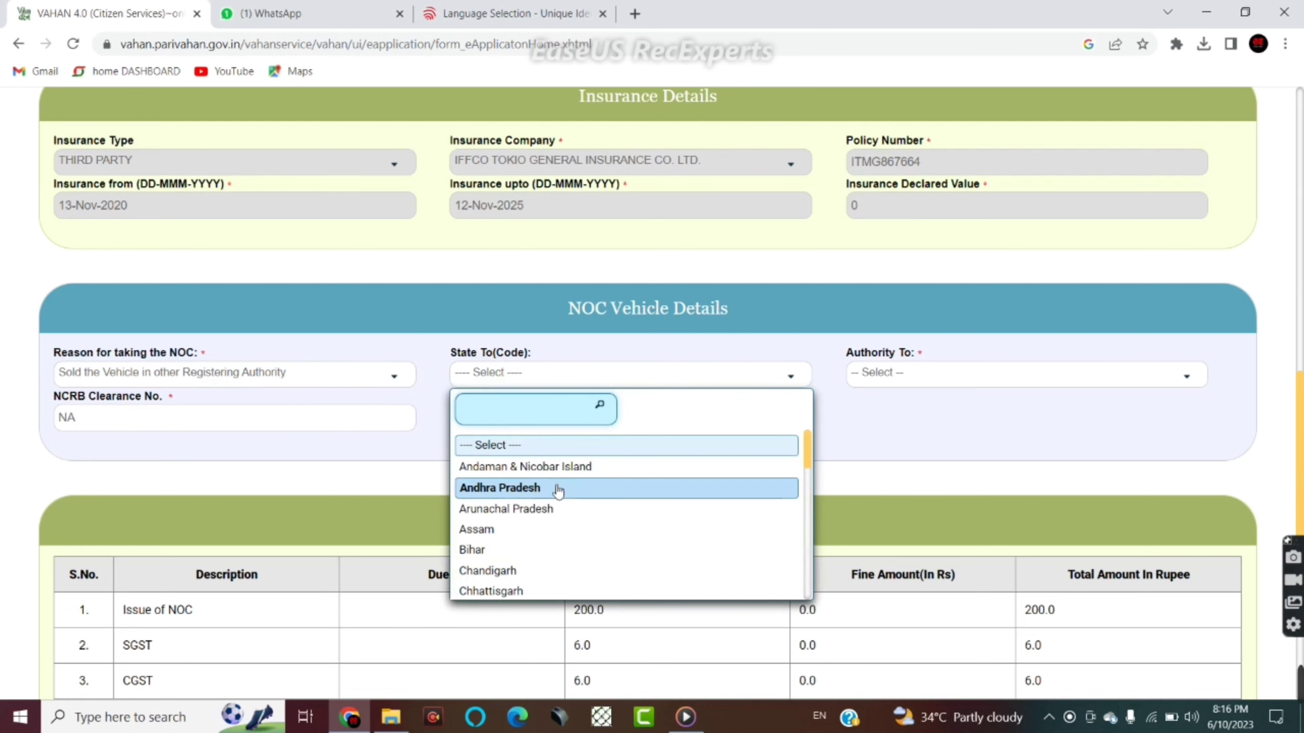
pyautogui.write('MADHY')
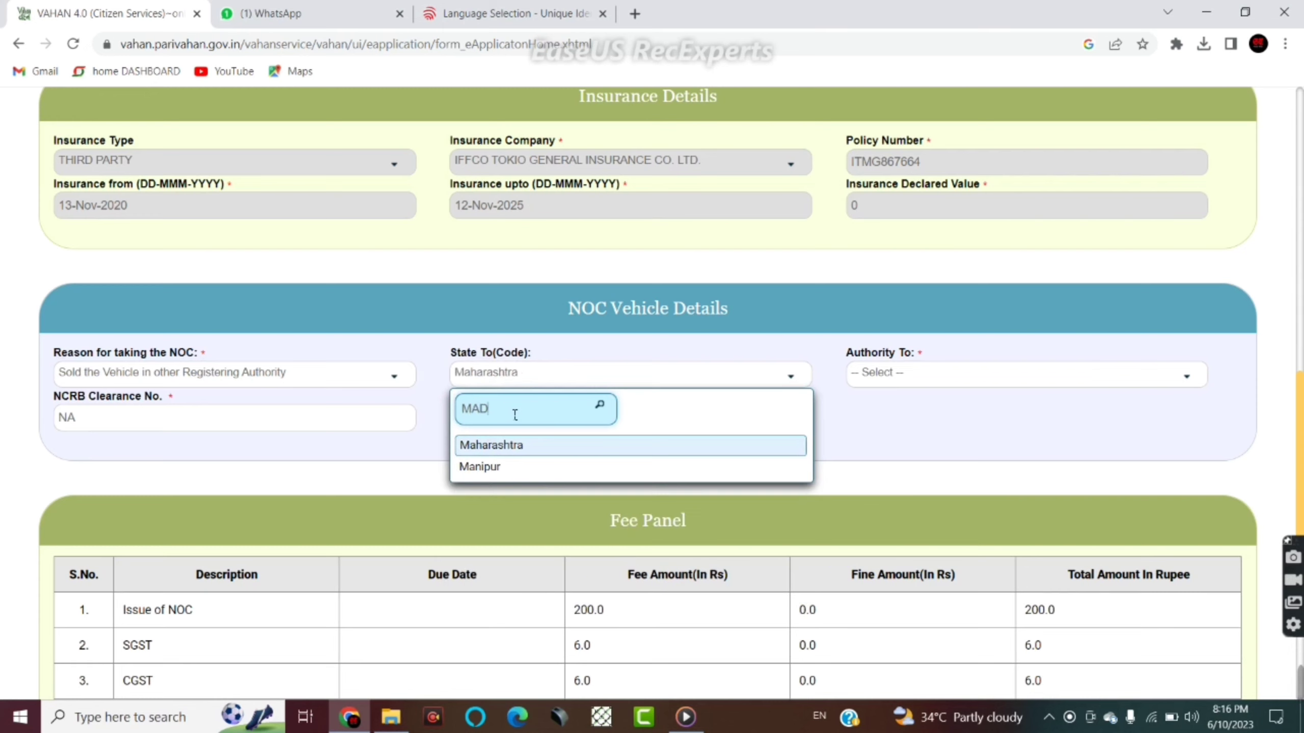
pyautogui.press('BackSpace')
pyautogui.press('BackSpace')
pyautogui.press('BackSpace')
pyautogui.press('BackSpace')
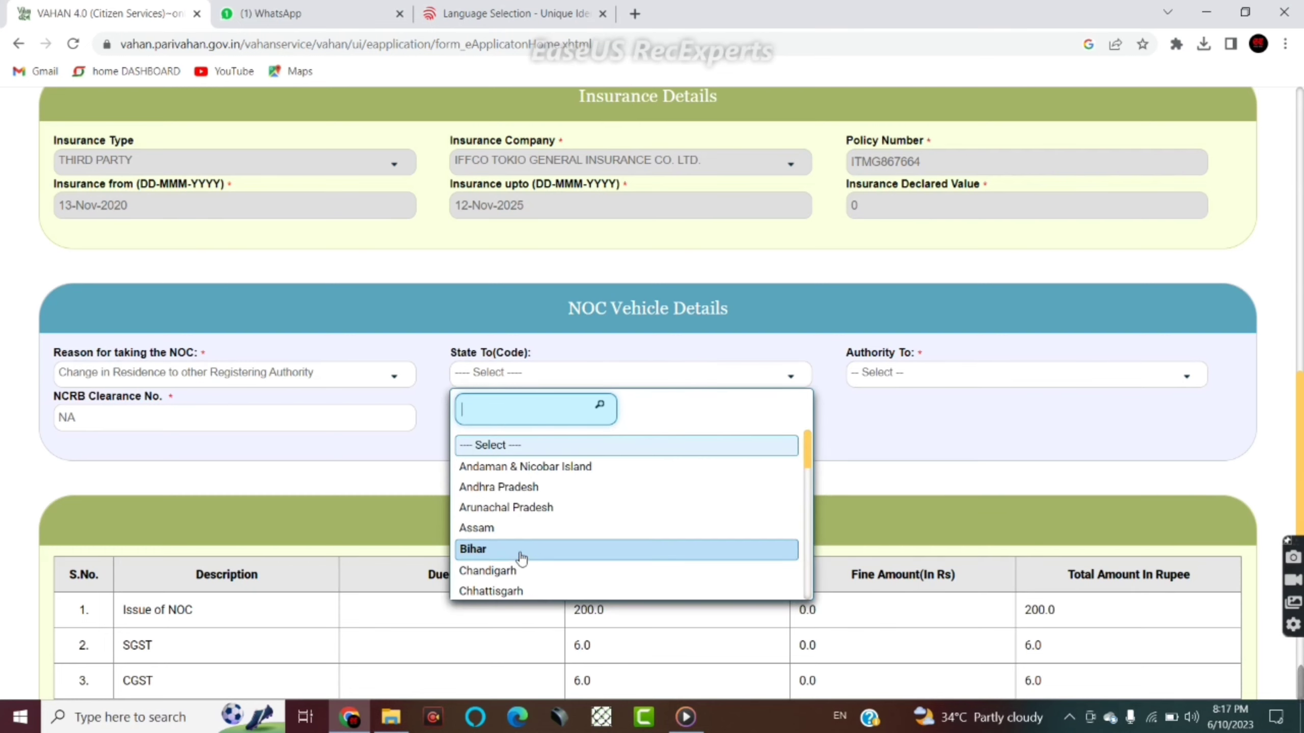
pyautogui.click(520, 592)
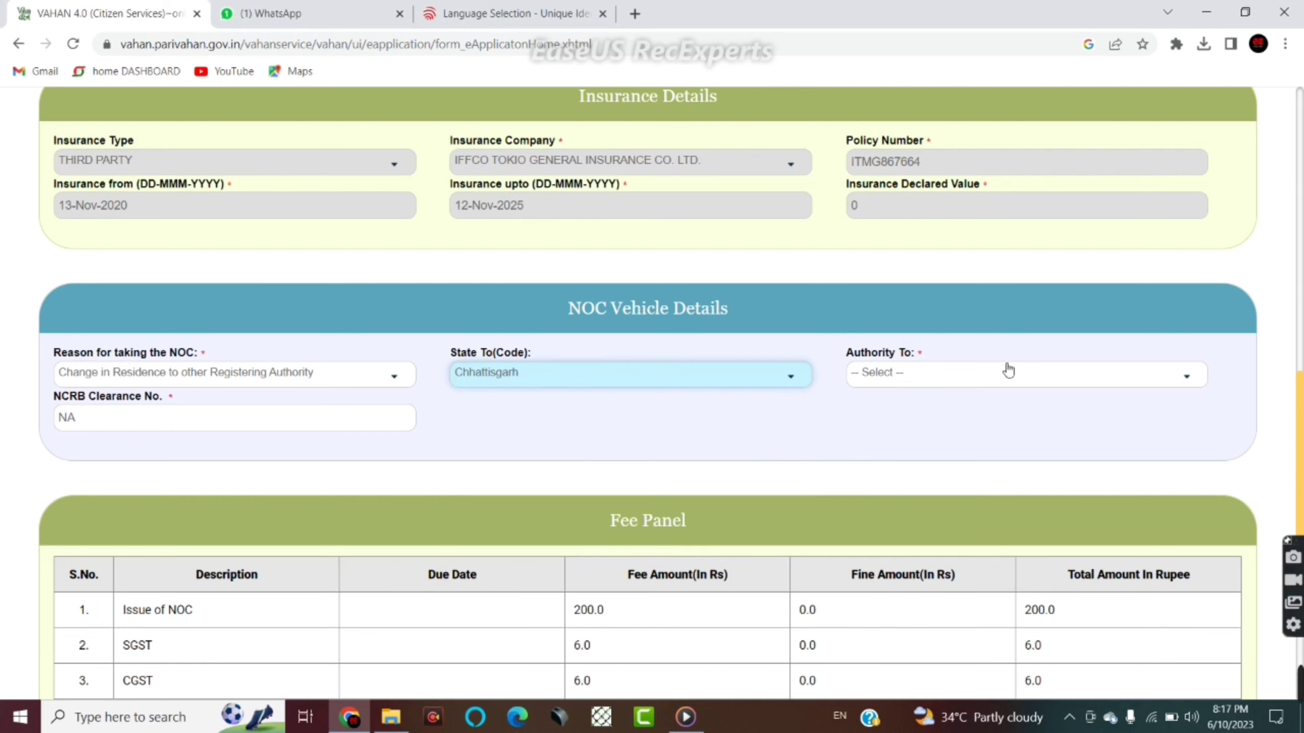
# Select Ambikapur RTO as the Authority To
pyautogui.click(987, 375)
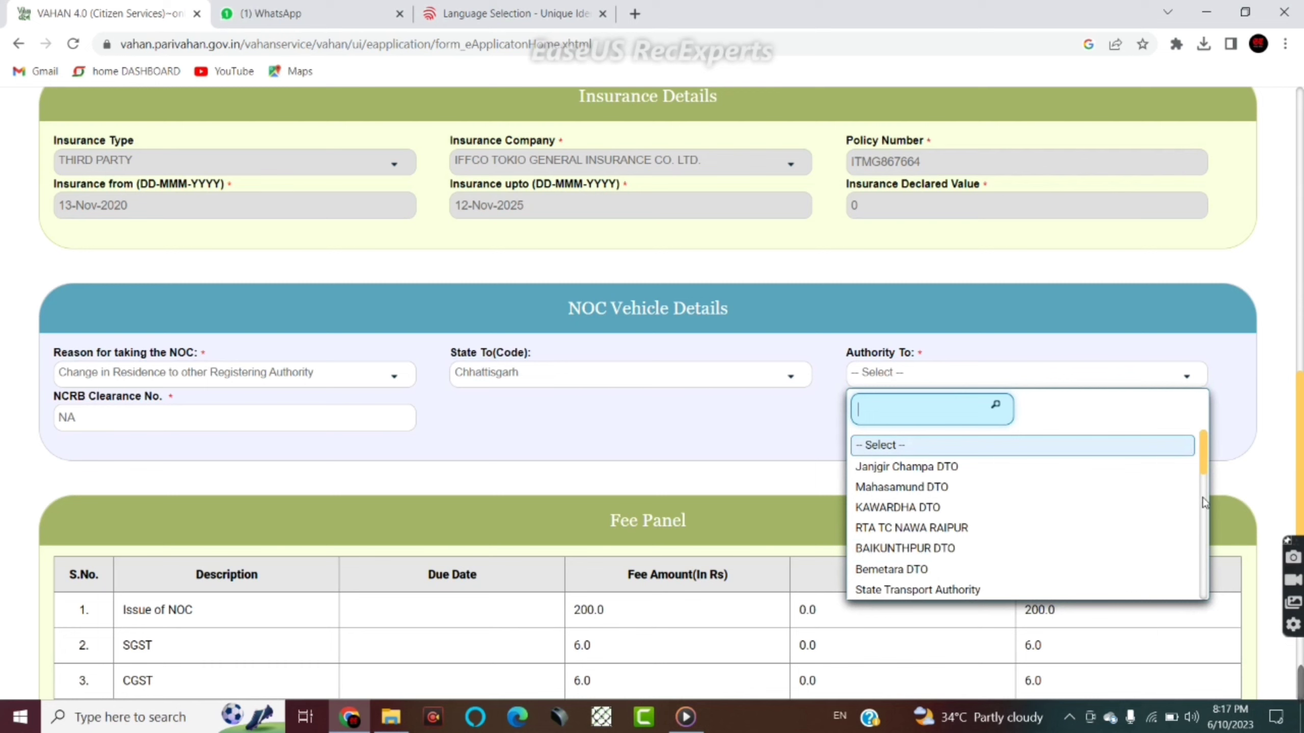
pyautogui.scroll(-3, 1202, 503)
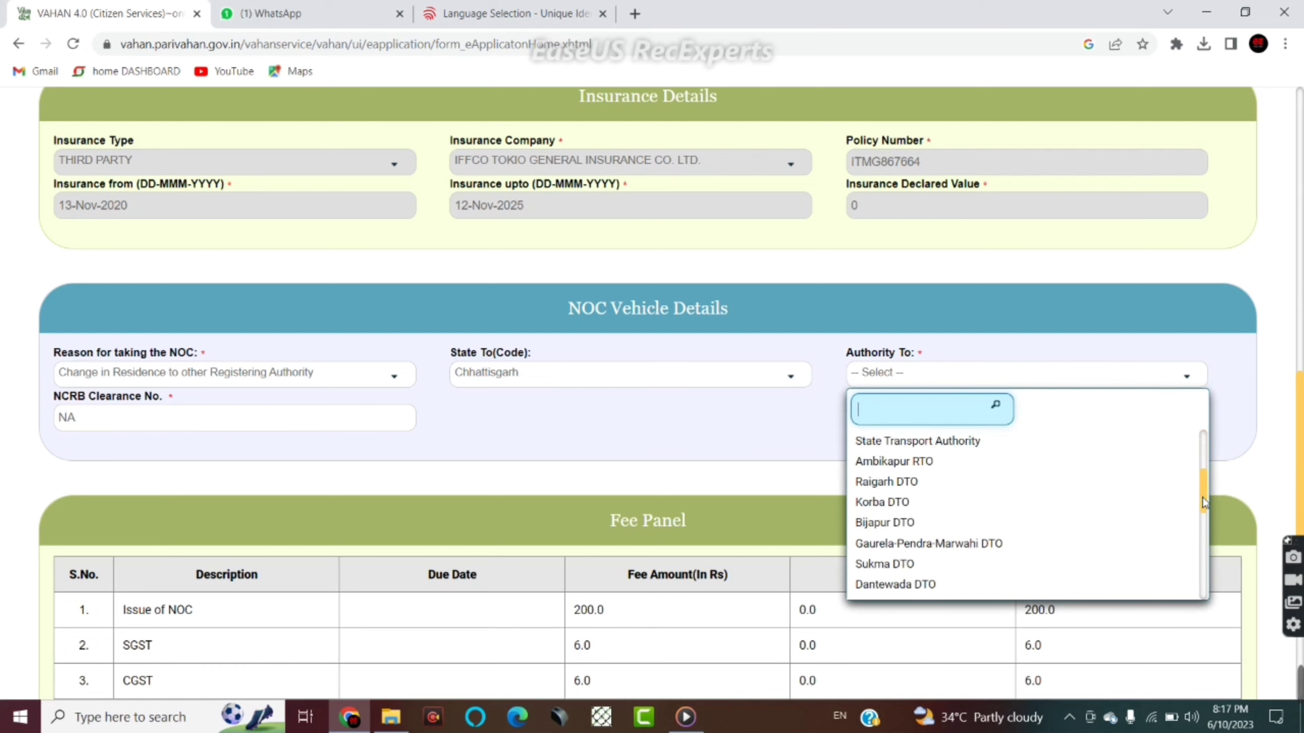
pyautogui.scroll(-3, 1203, 523)
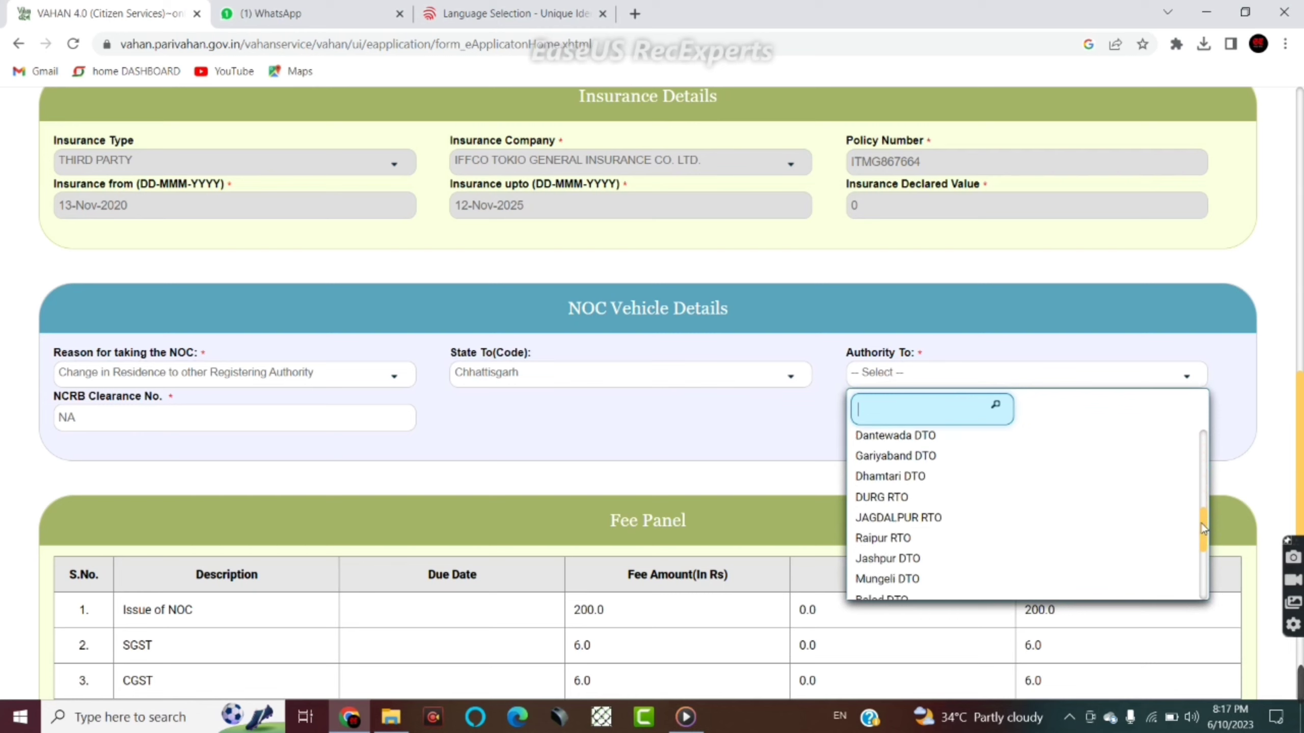
pyautogui.click(1201, 571)
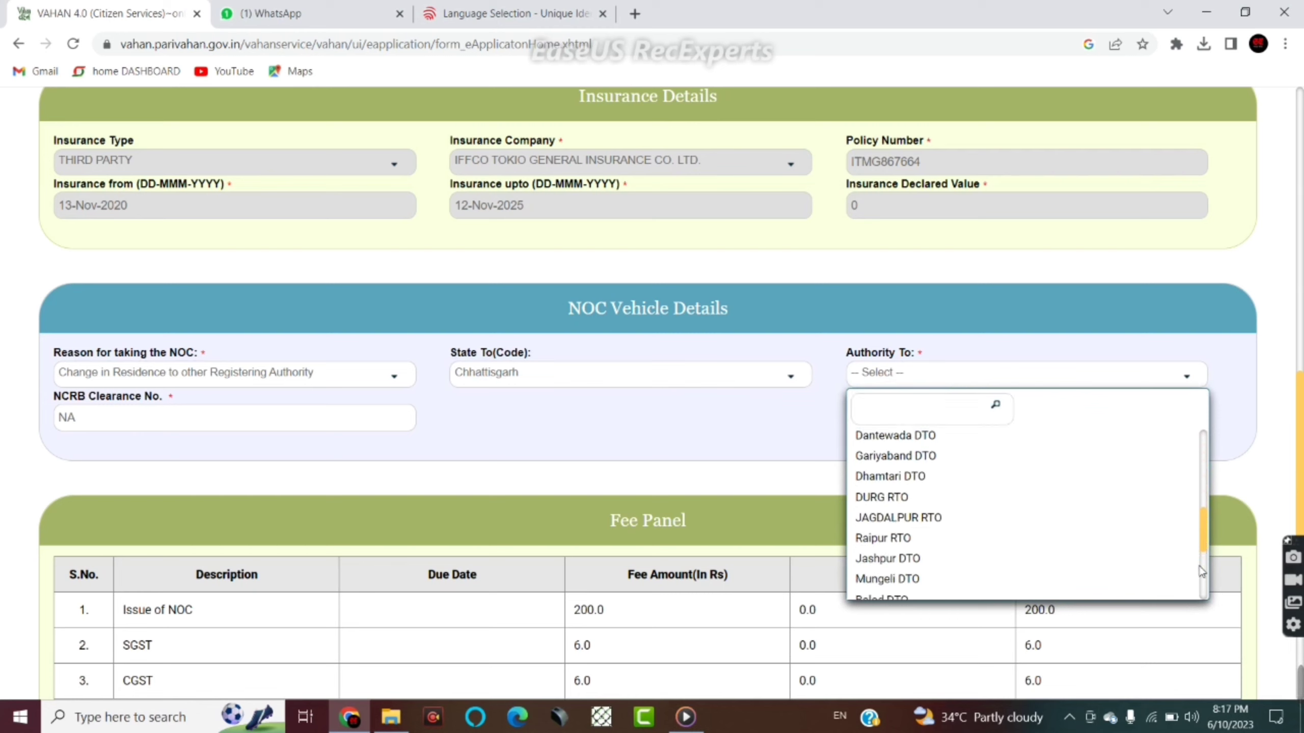
pyautogui.scroll(-3, 1203, 581)
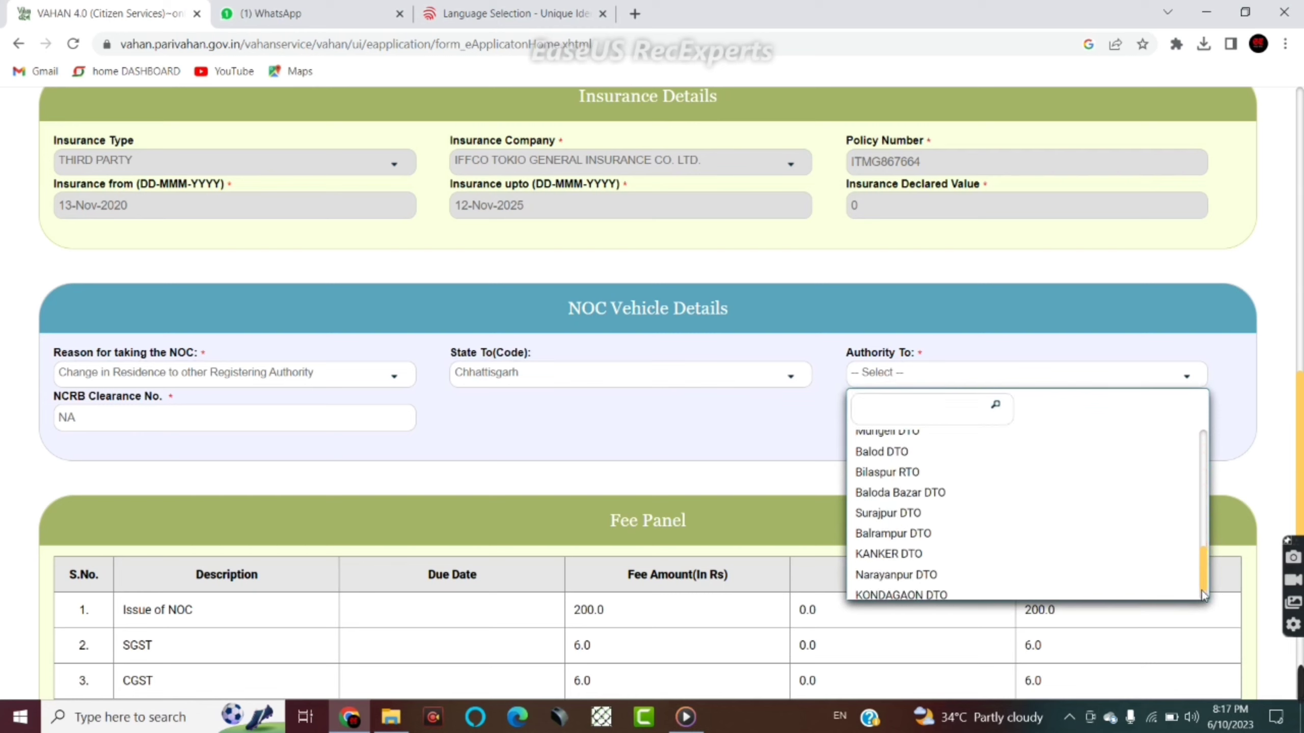
pyautogui.scroll(-1, 1202, 593)
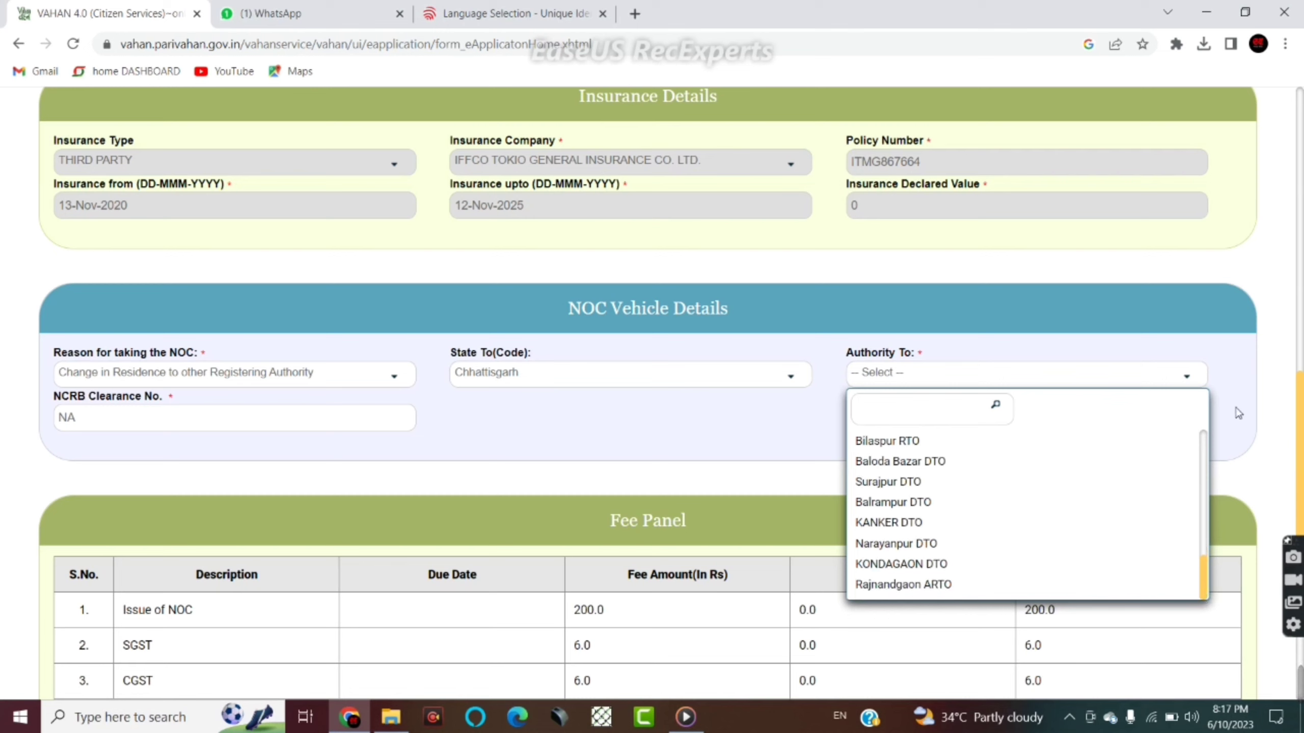
pyautogui.scroll(8, 1204, 449)
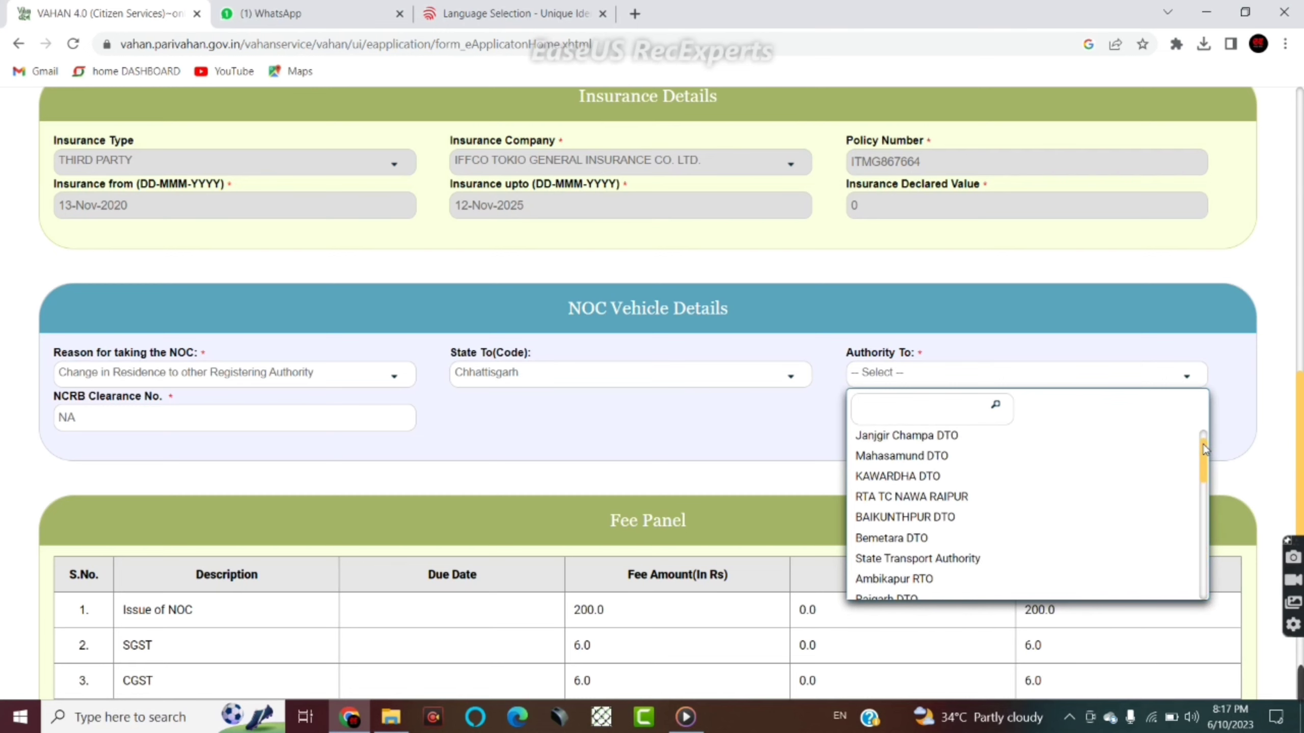
pyautogui.scroll(1, 1205, 442)
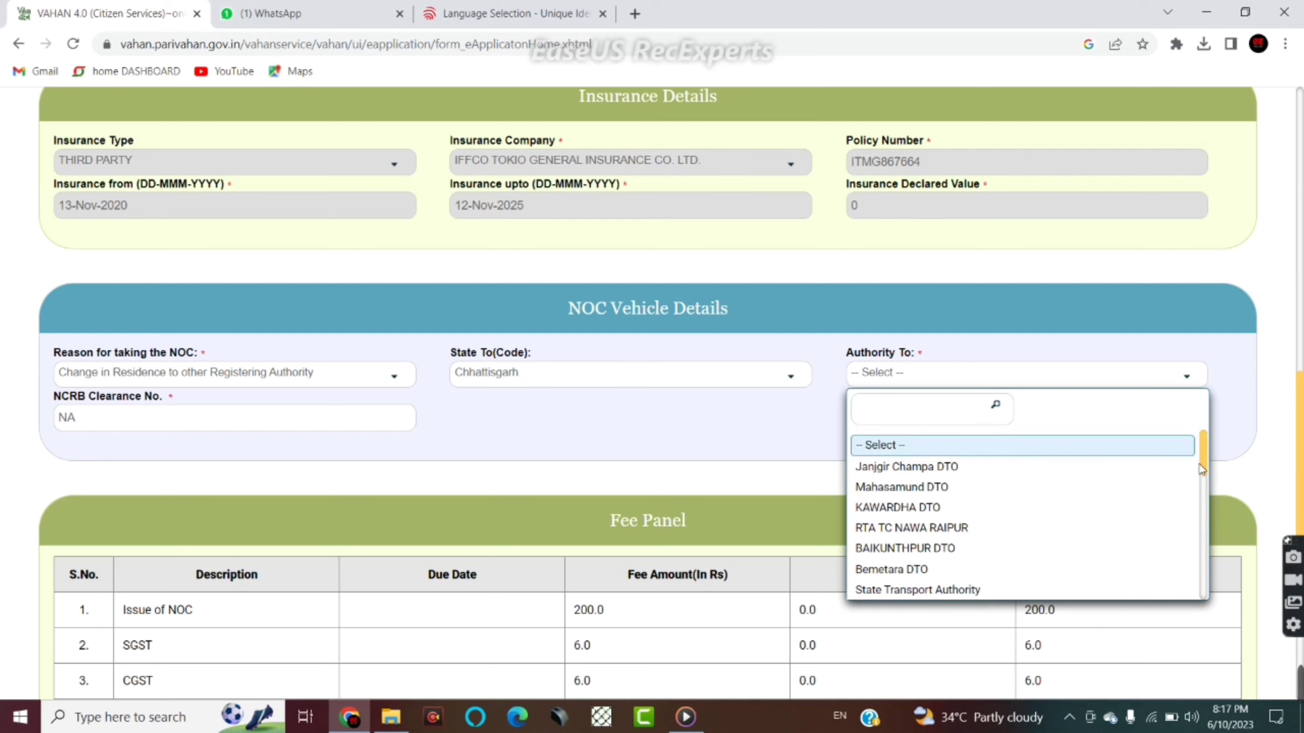
pyautogui.moveTo(1201, 474); pyautogui.dragTo(1201, 485)
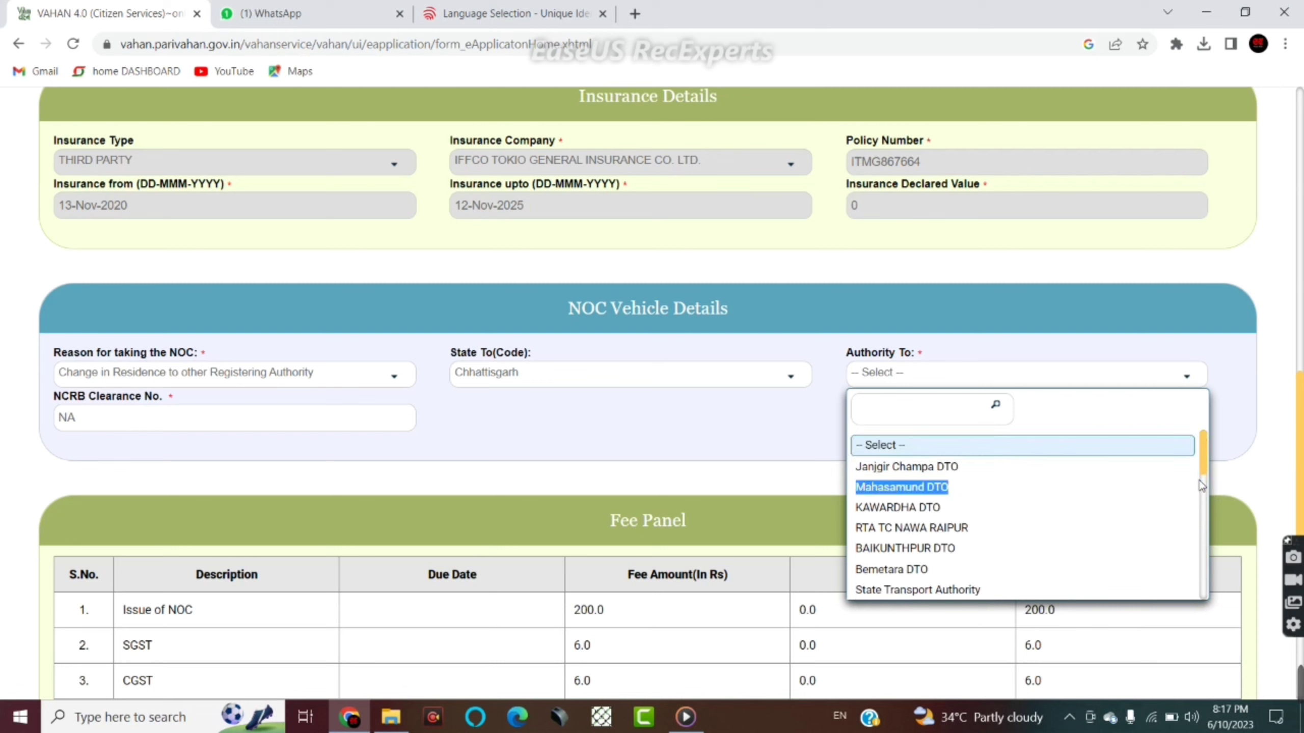
pyautogui.scroll(-3, 1208, 485)
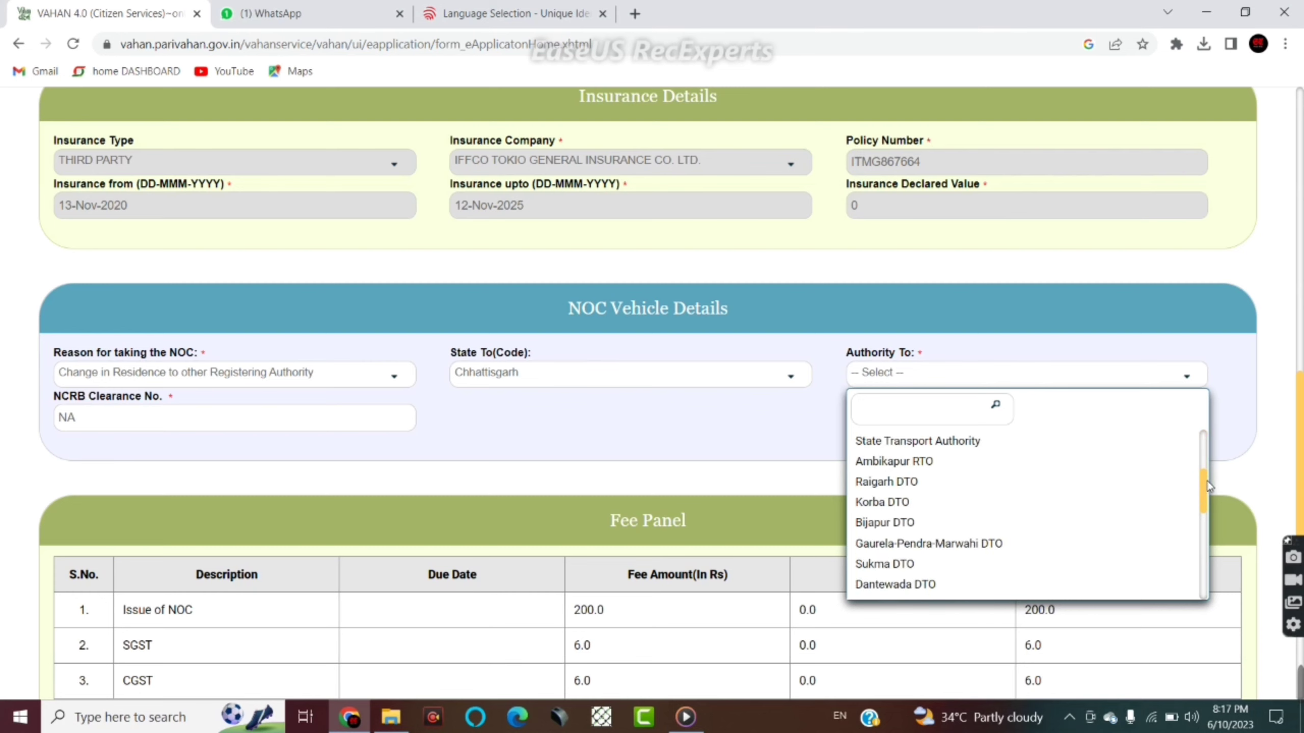
pyautogui.click(1045, 476)
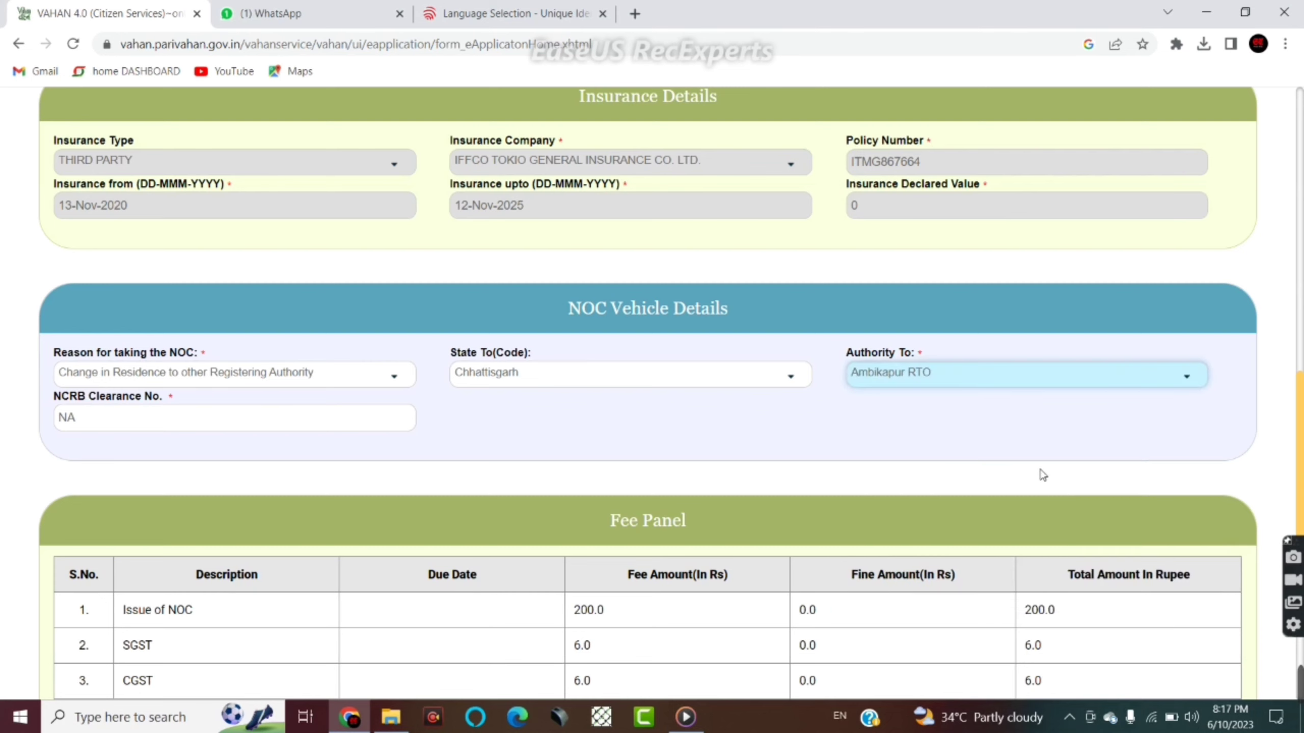
# Leave the NCRB Clearance No. as NA
pyautogui.click(147, 430)
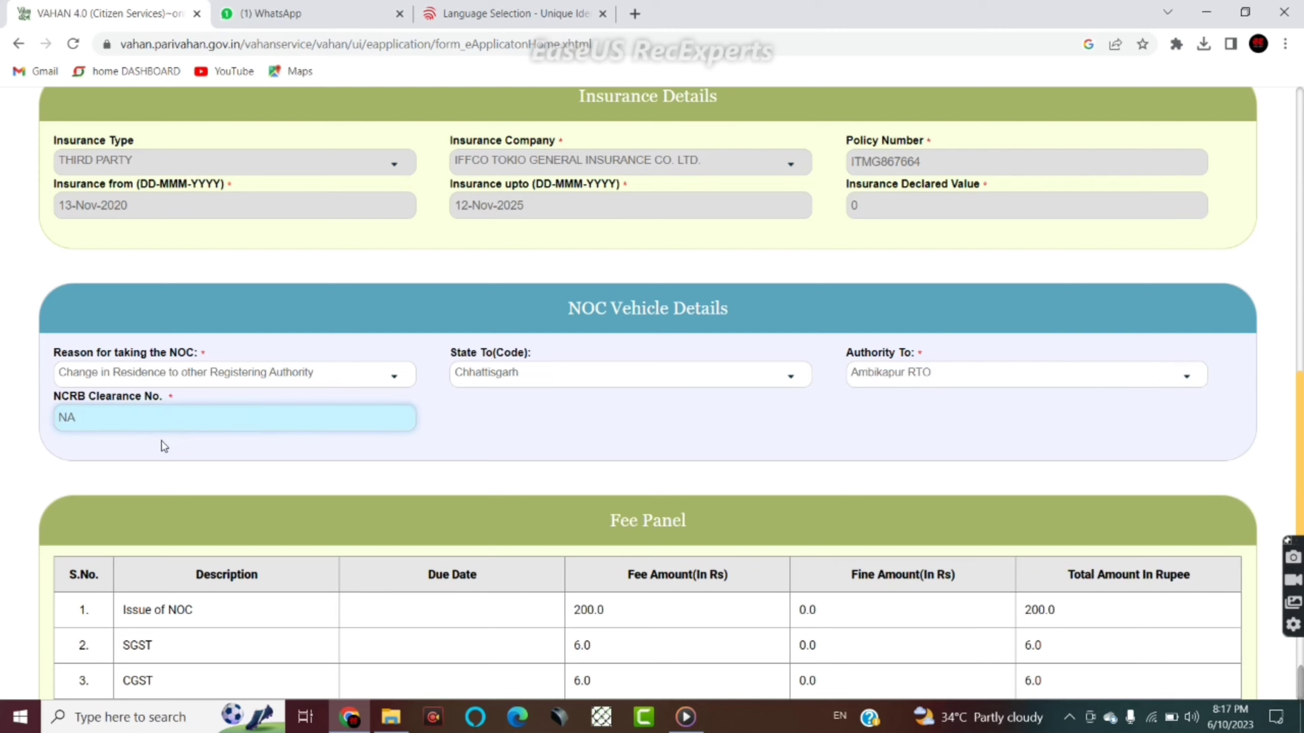
pyautogui.click(164, 446)
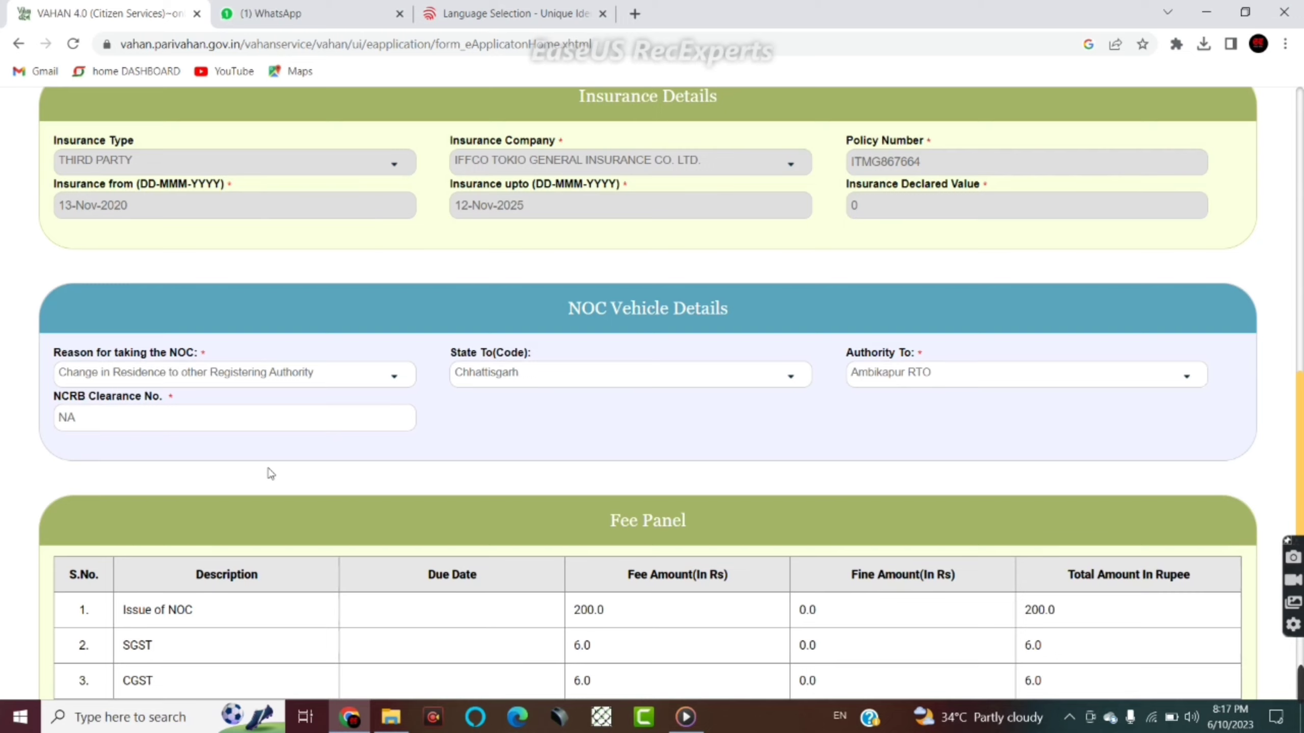
pyautogui.scroll(-4, 271, 474)
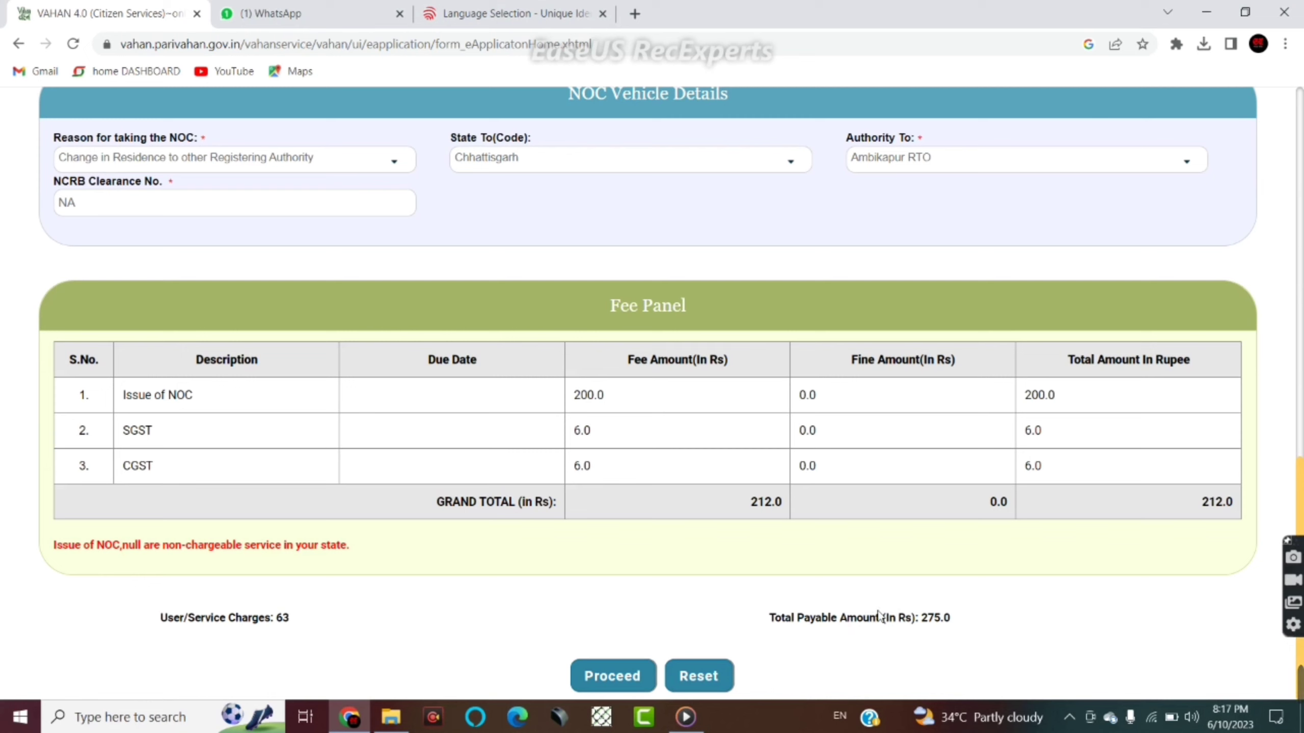
# Submit the NOC details and confirm the Rs 275 total fee
pyautogui.click(626, 677)
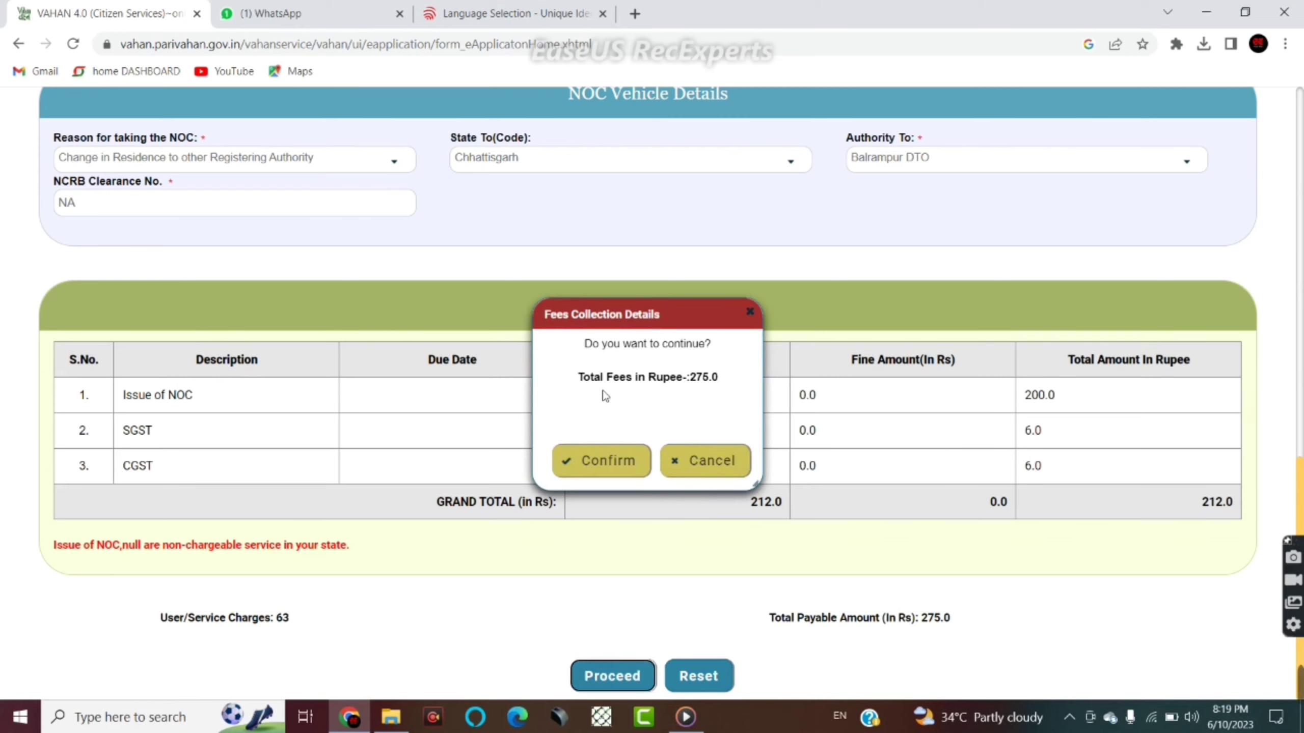
pyautogui.click(612, 461)
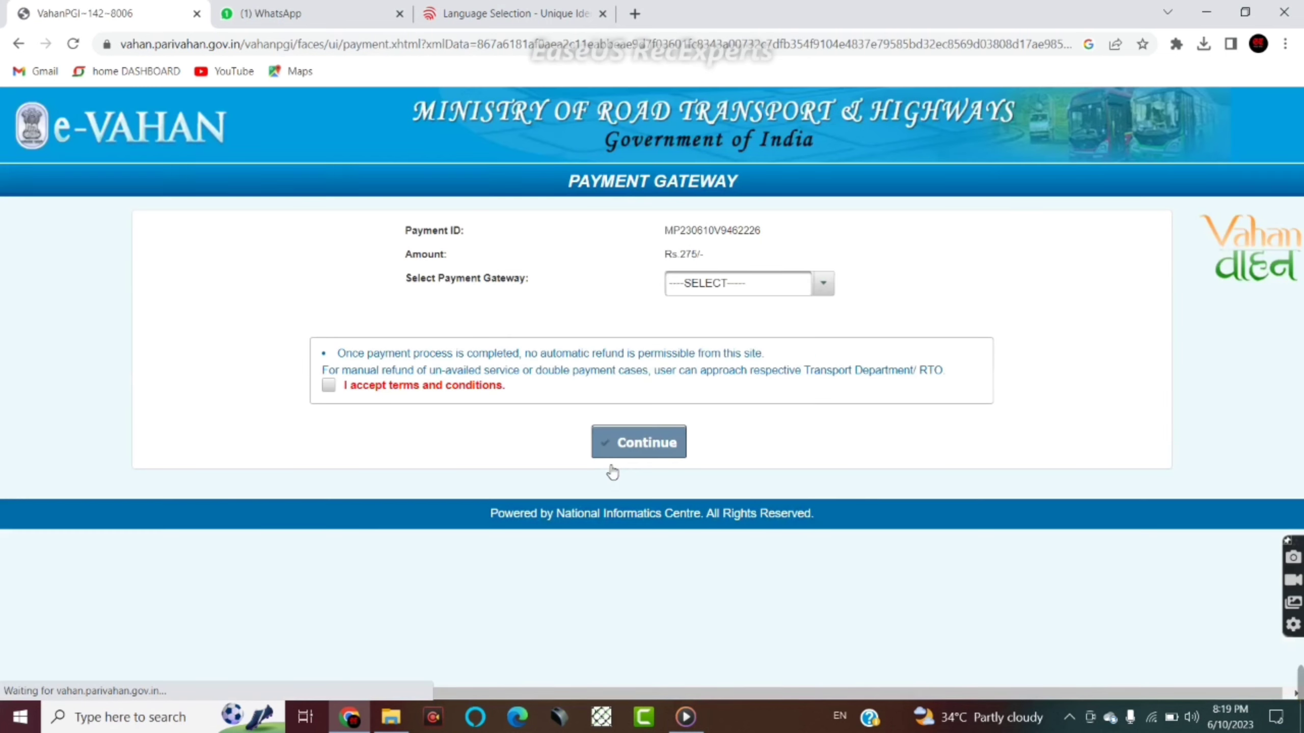
# Pick SBIePay (Multi Banking) as the payment gateway, accept the terms, and continue
pyautogui.click(721, 292)
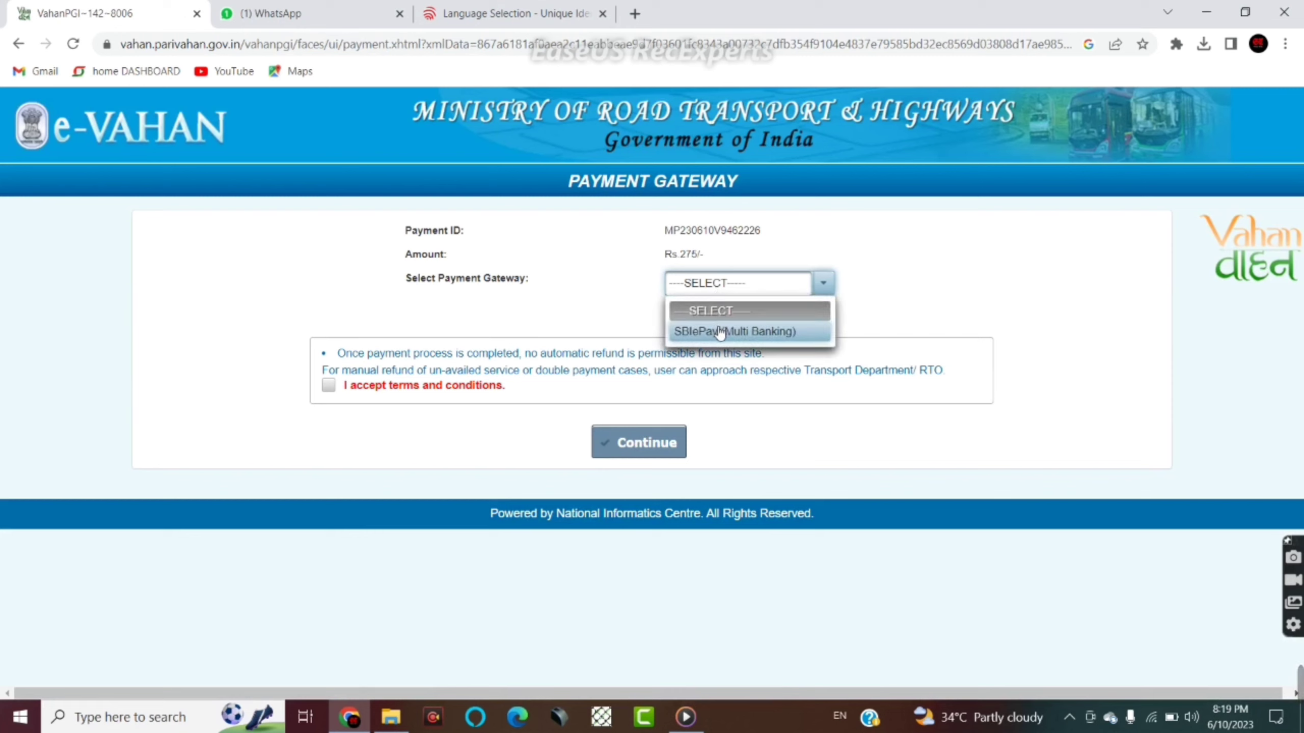
pyautogui.click(718, 331)
pyautogui.click(329, 385)
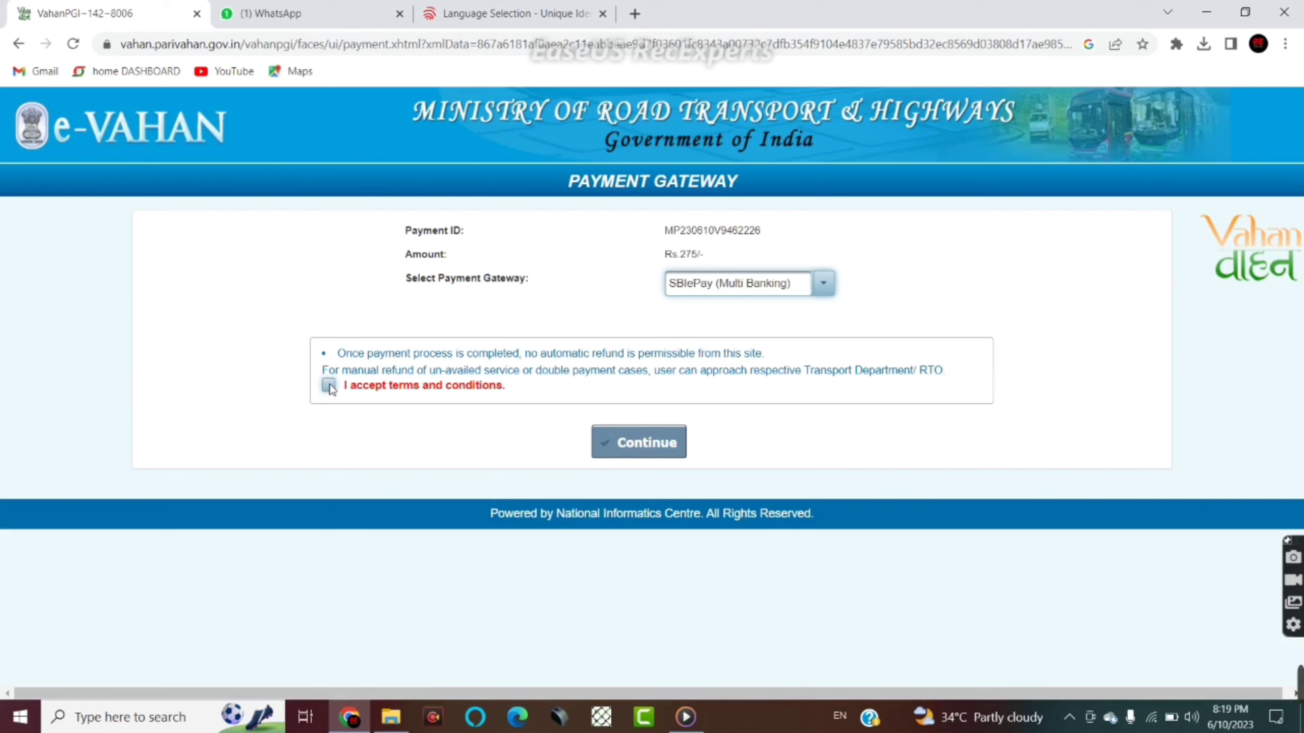
pyautogui.click(637, 431)
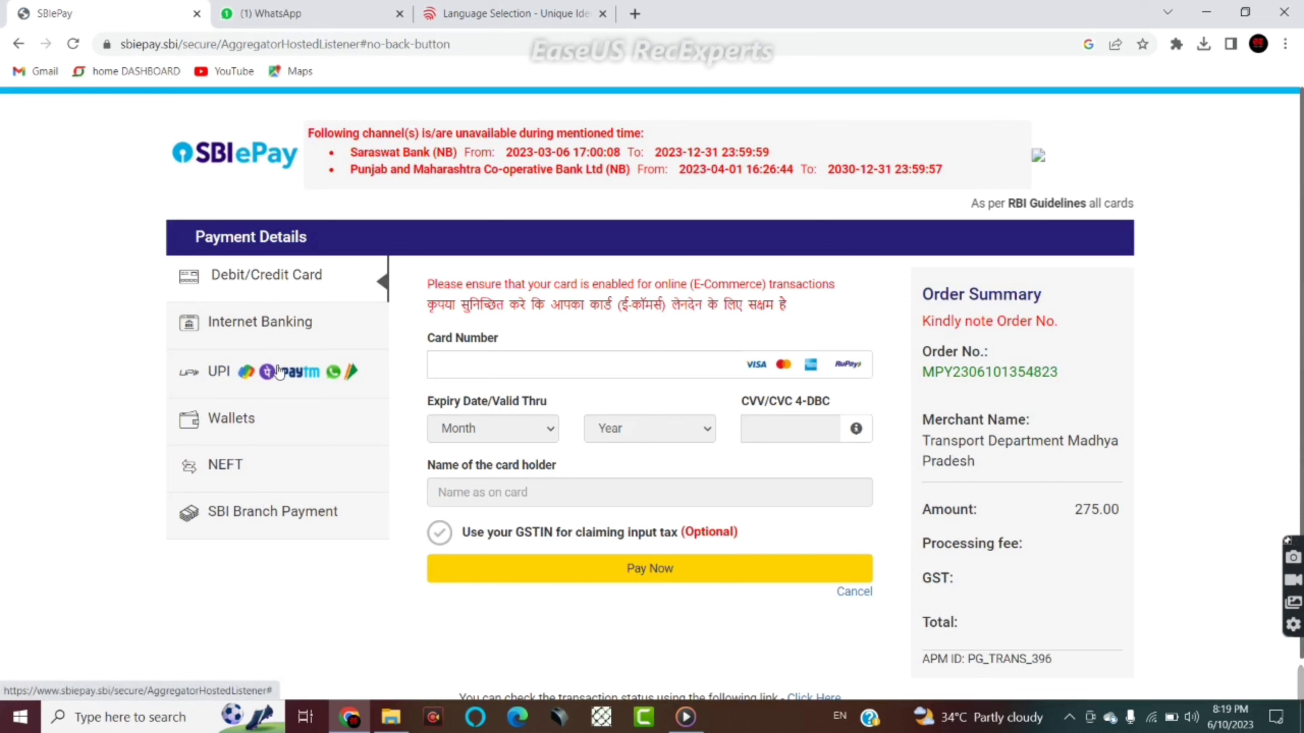
# Pay the 275.00 fee in SBIePay using UPI QR
pyautogui.click(287, 369)
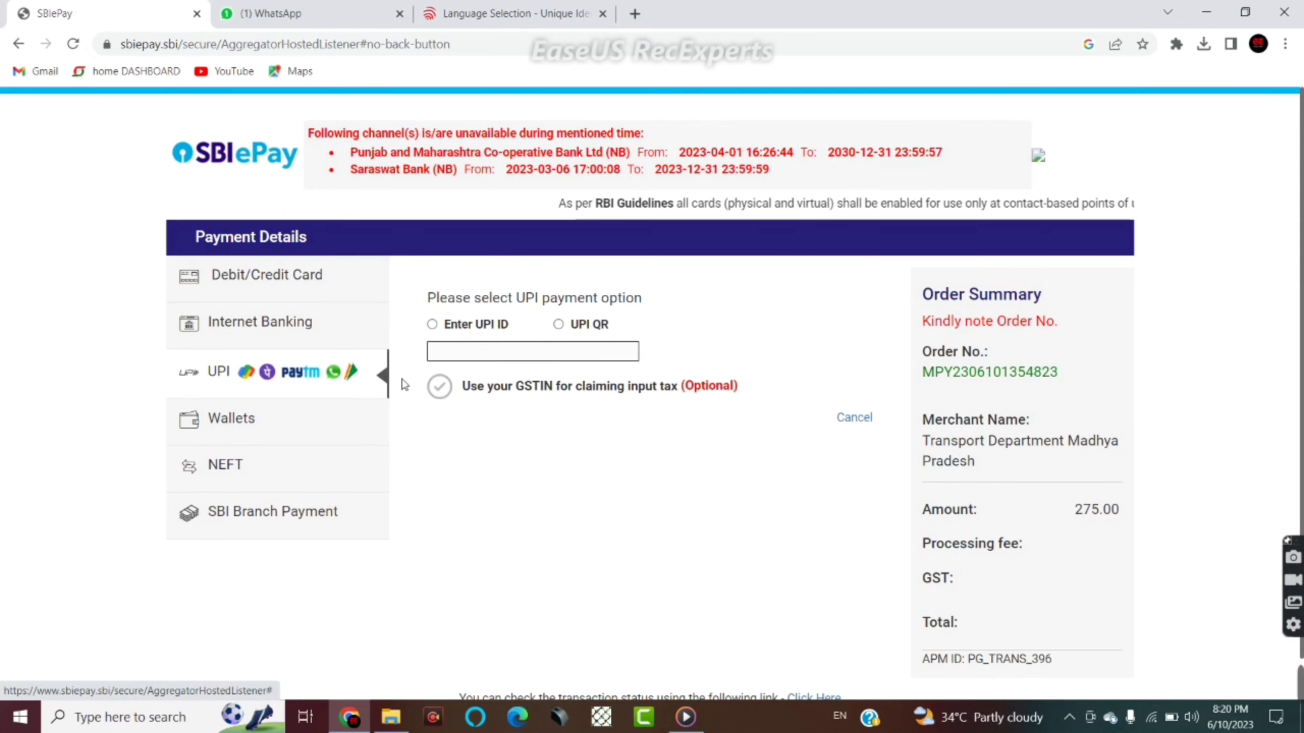
pyautogui.click(434, 324)
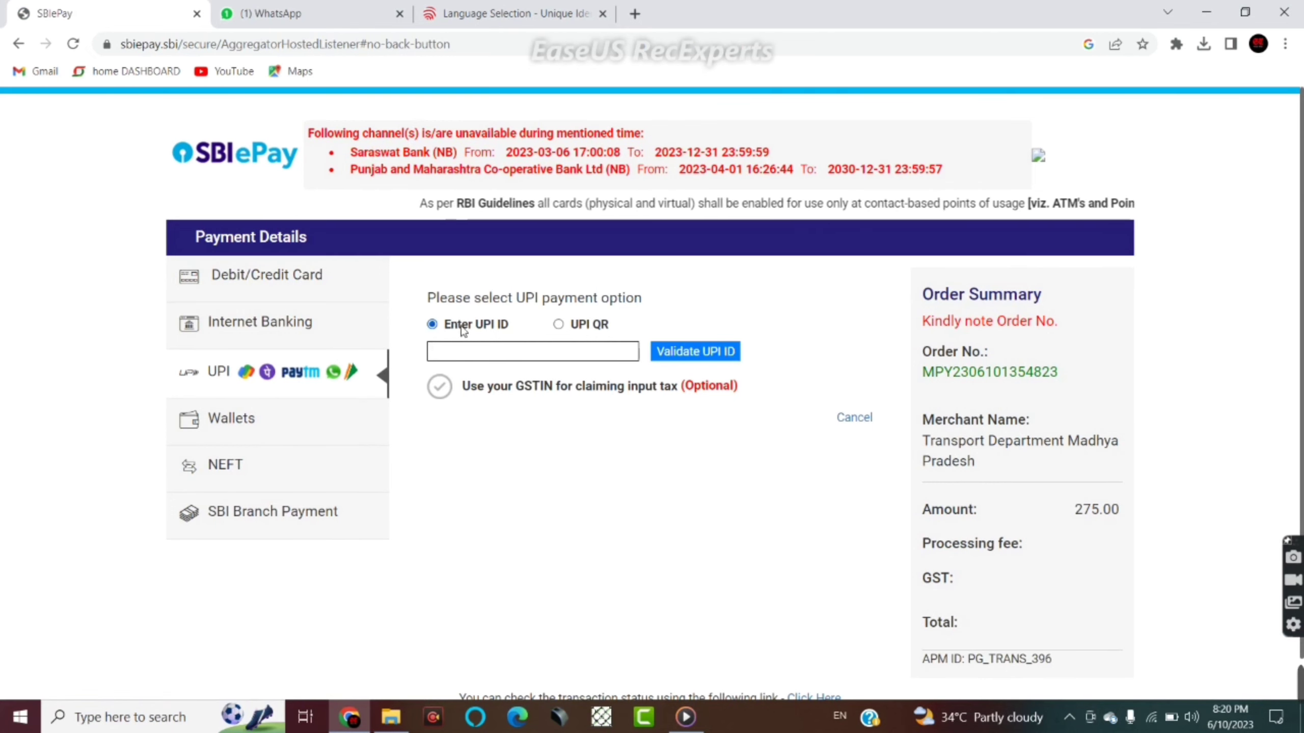
pyautogui.click(557, 325)
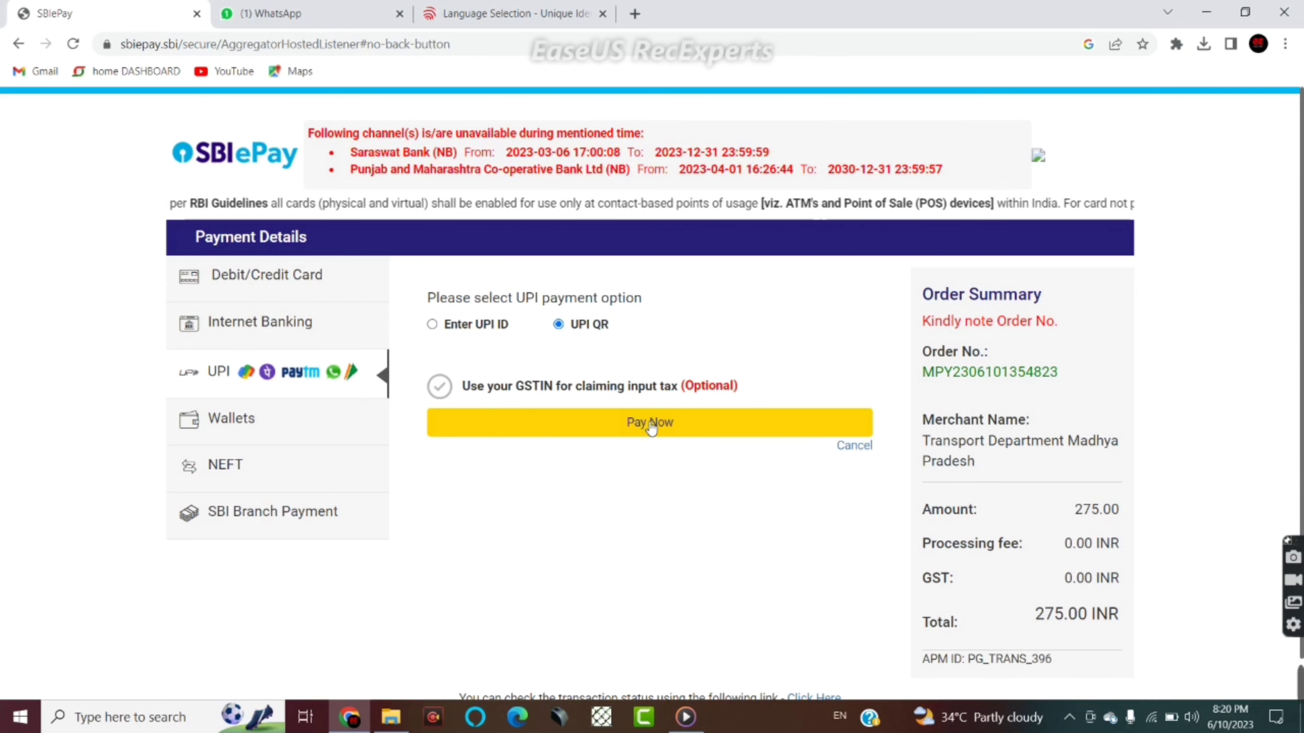
pyautogui.click(650, 423)
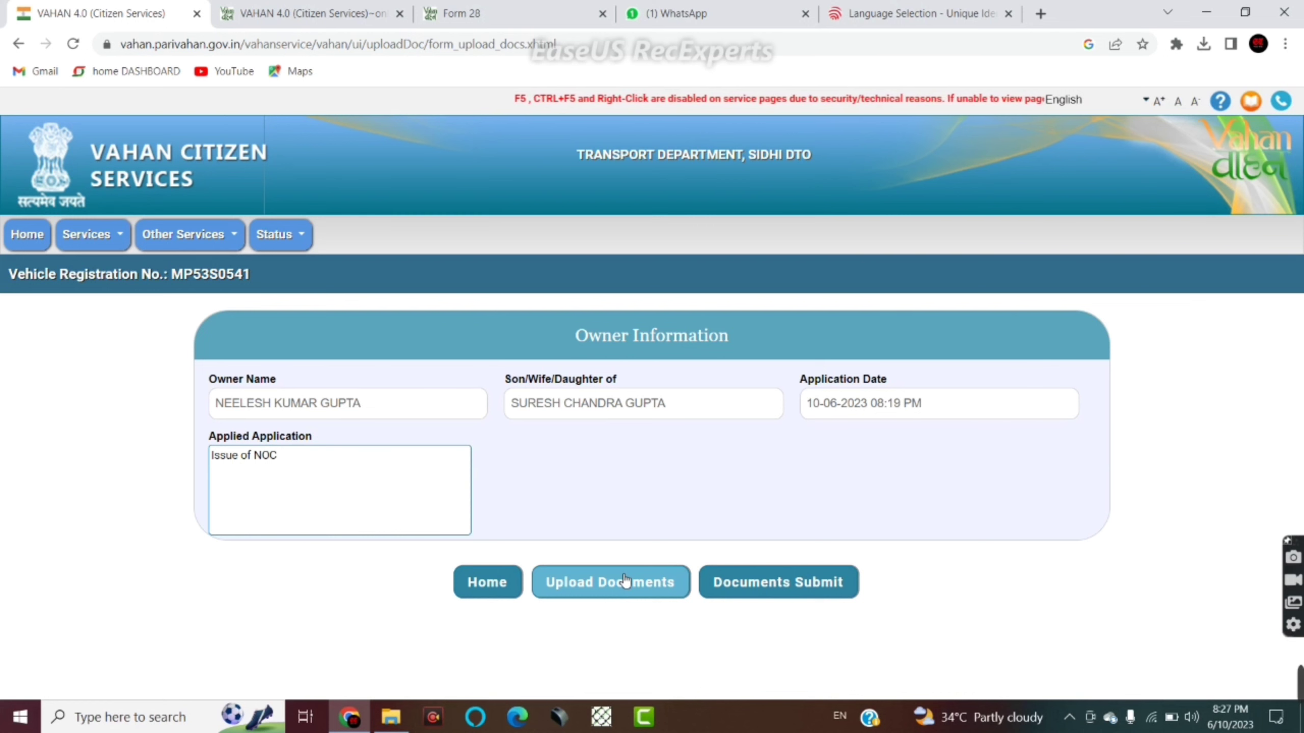
# Start uploading documents for the NOC application and accept the disclaimer
pyautogui.click(625, 580)
pyautogui.click(344, 446)
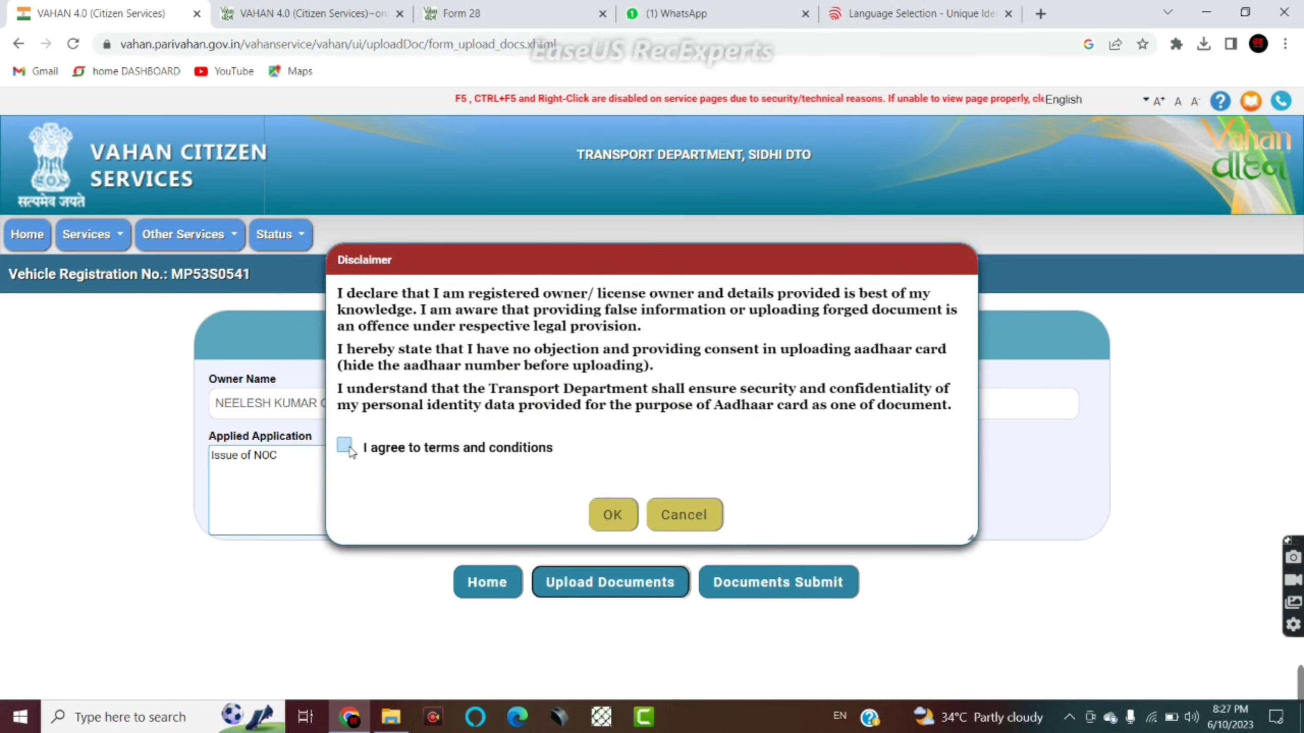
pyautogui.click(611, 514)
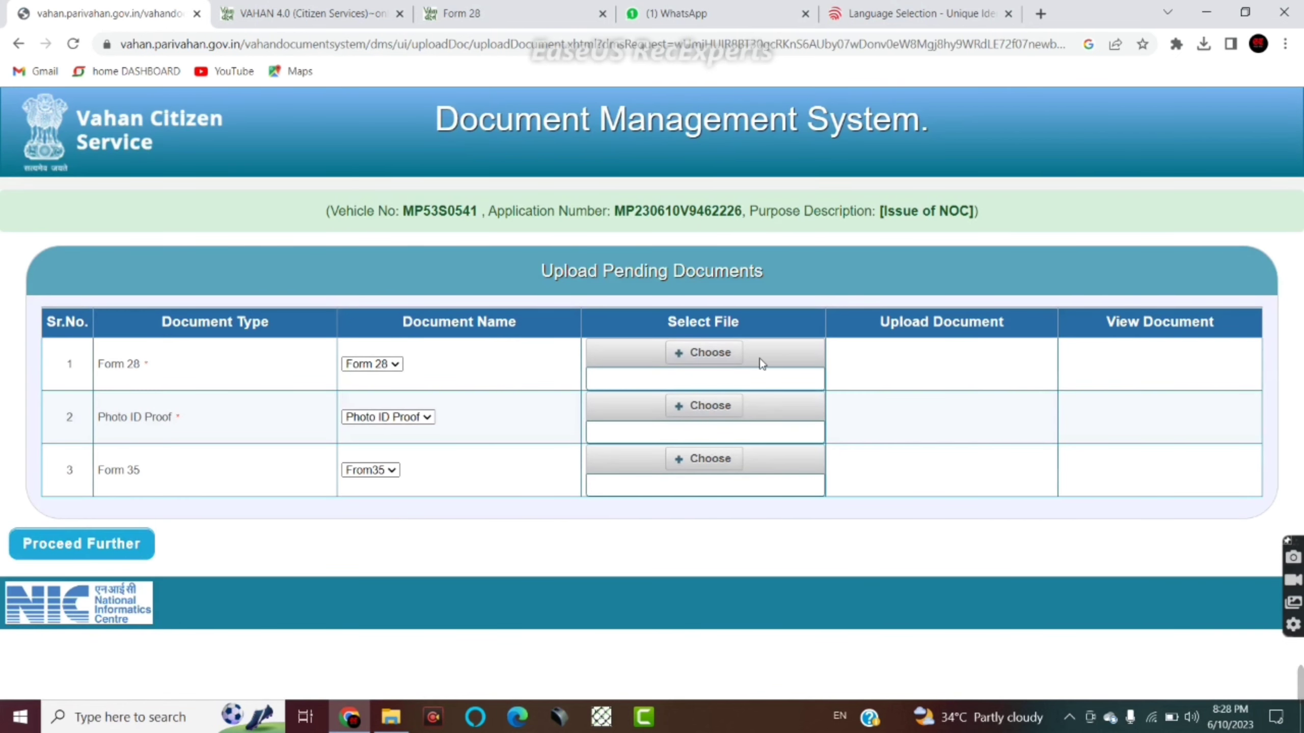
# Upload Form 28 as FormTWENTYEIGHT.pdf after clearing the invalid filename alert, agreeing to the upload
pyautogui.click(739, 358)
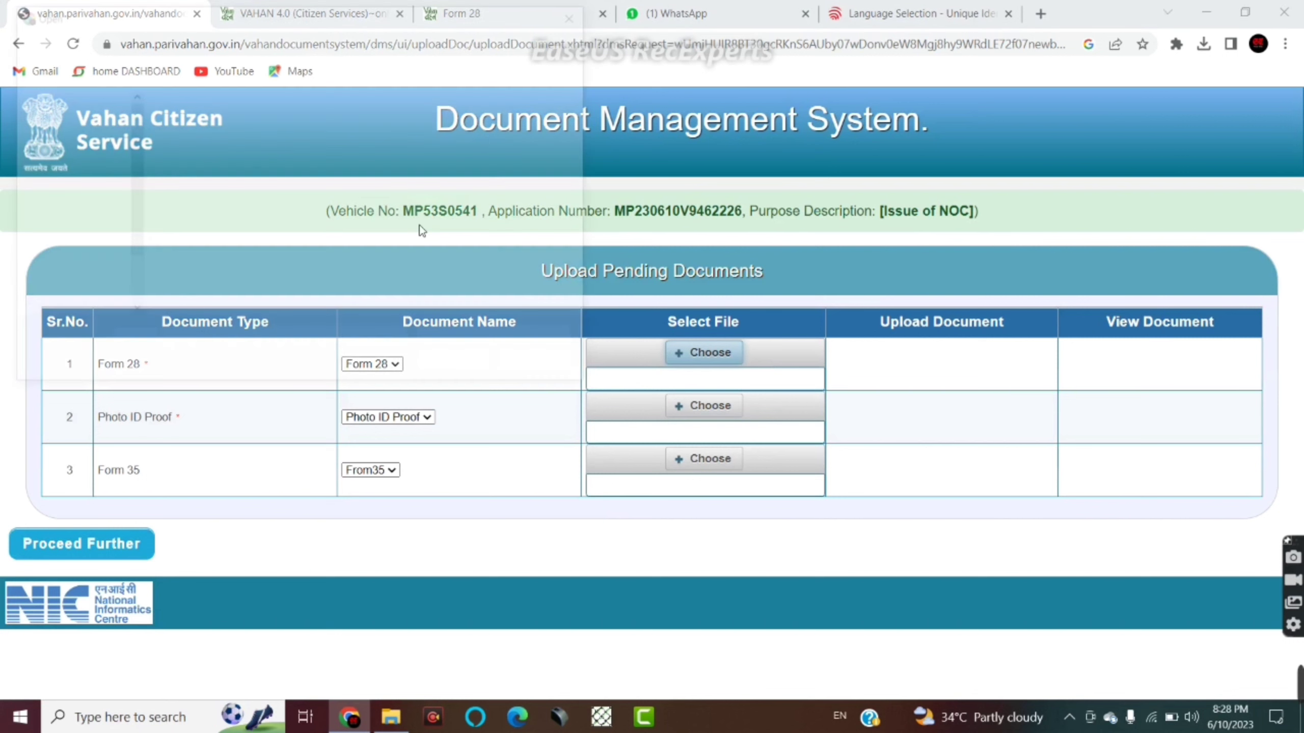
pyautogui.click(305, 165)
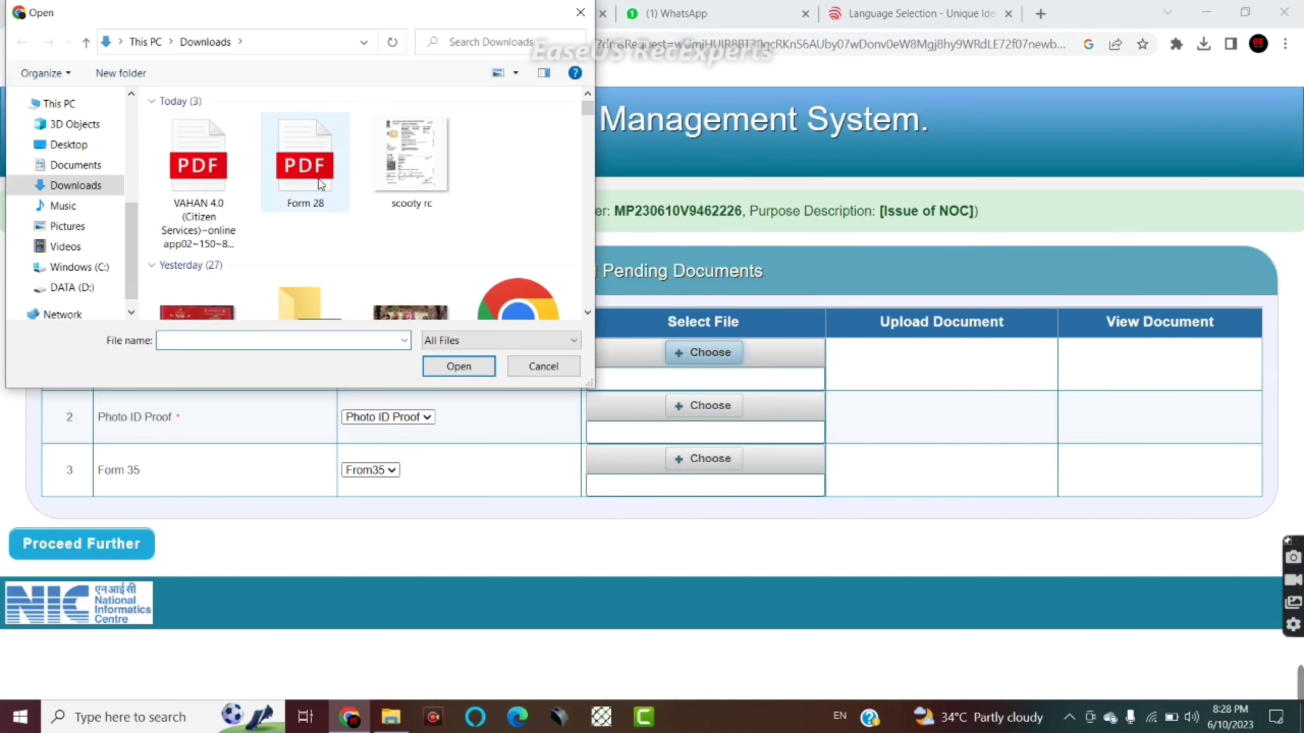
pyautogui.click(458, 366)
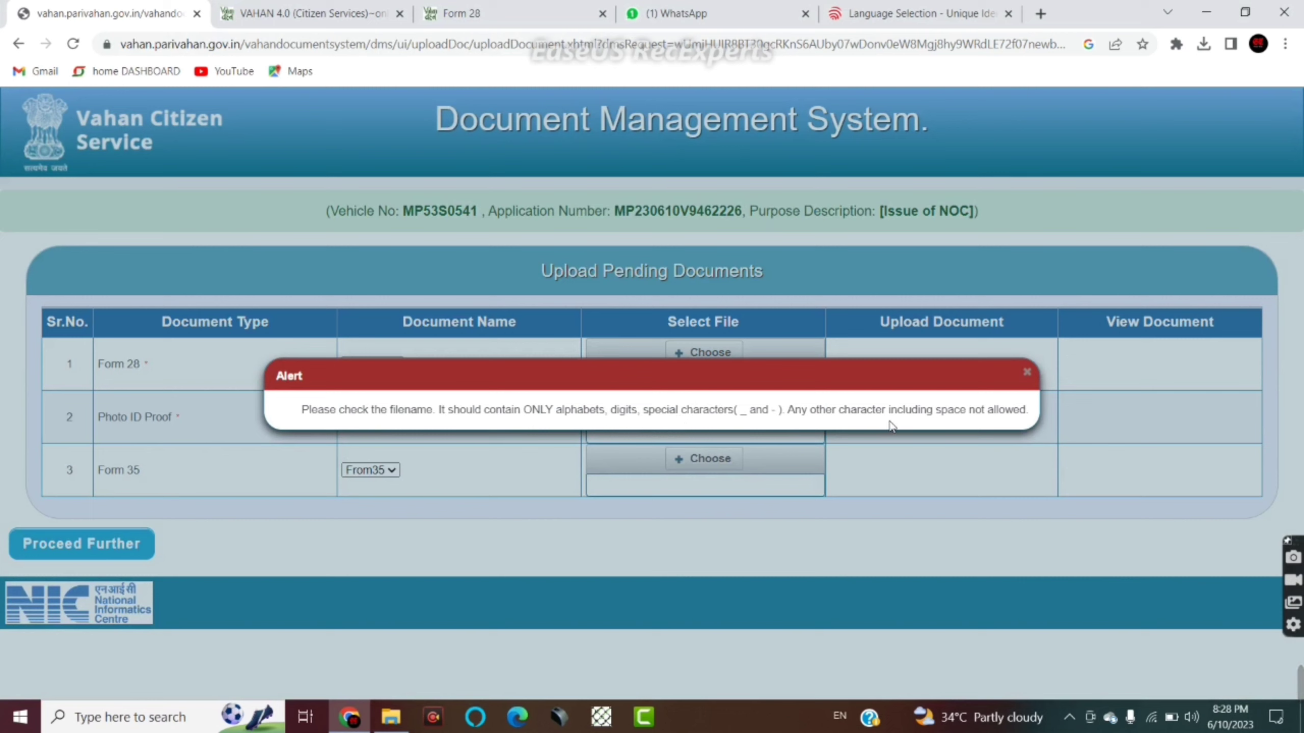
pyautogui.click(1028, 373)
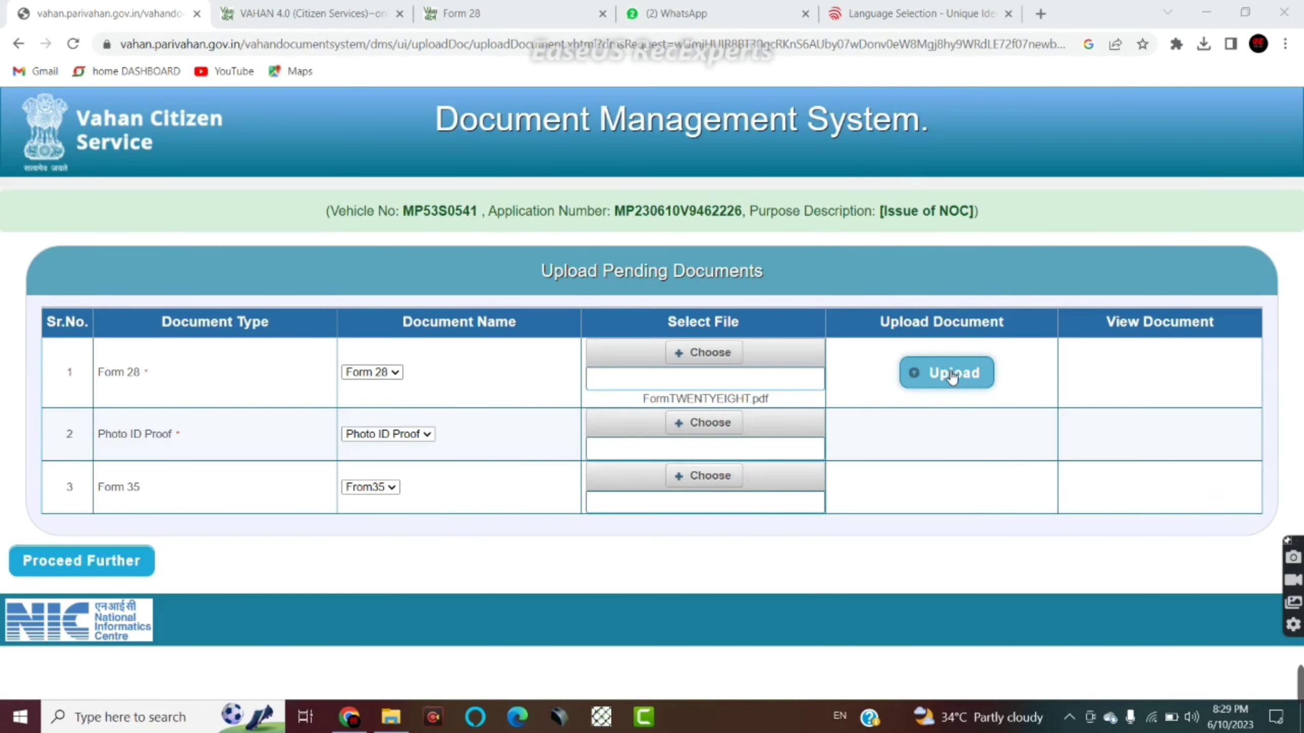
pyautogui.click(952, 374)
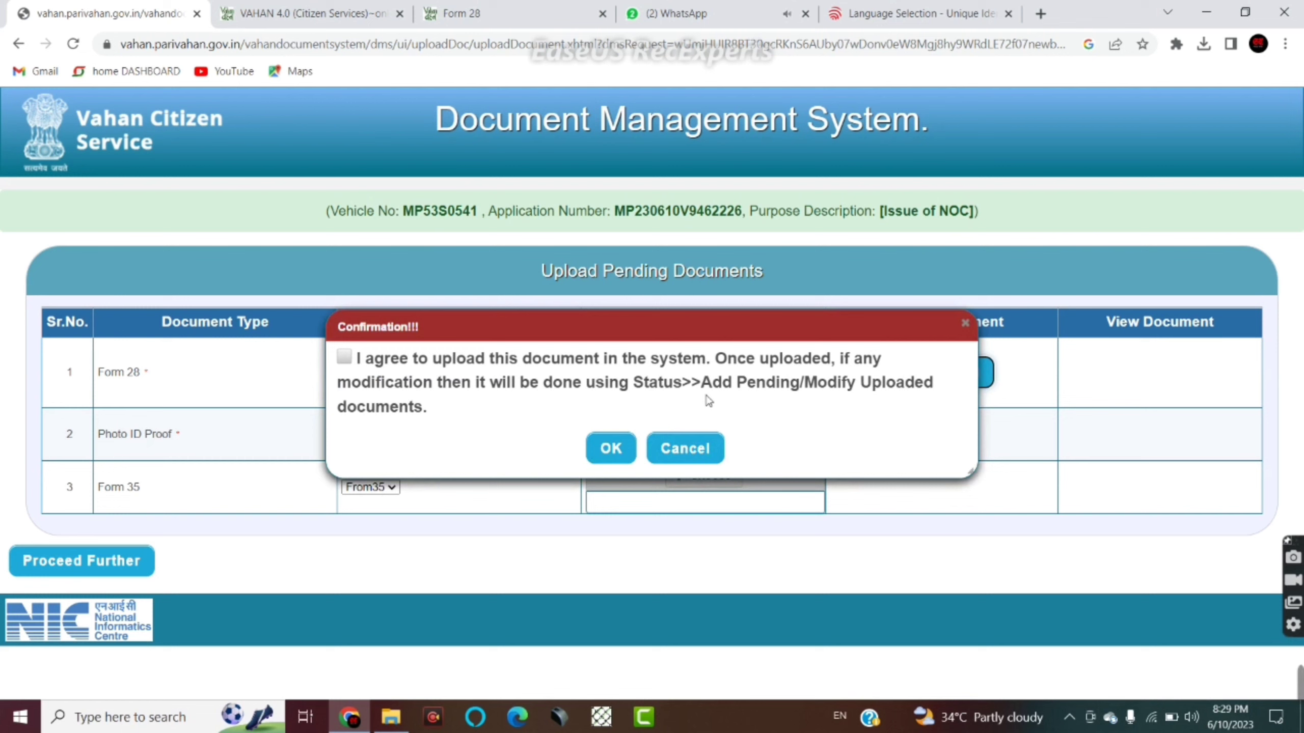
pyautogui.click(344, 357)
pyautogui.click(610, 448)
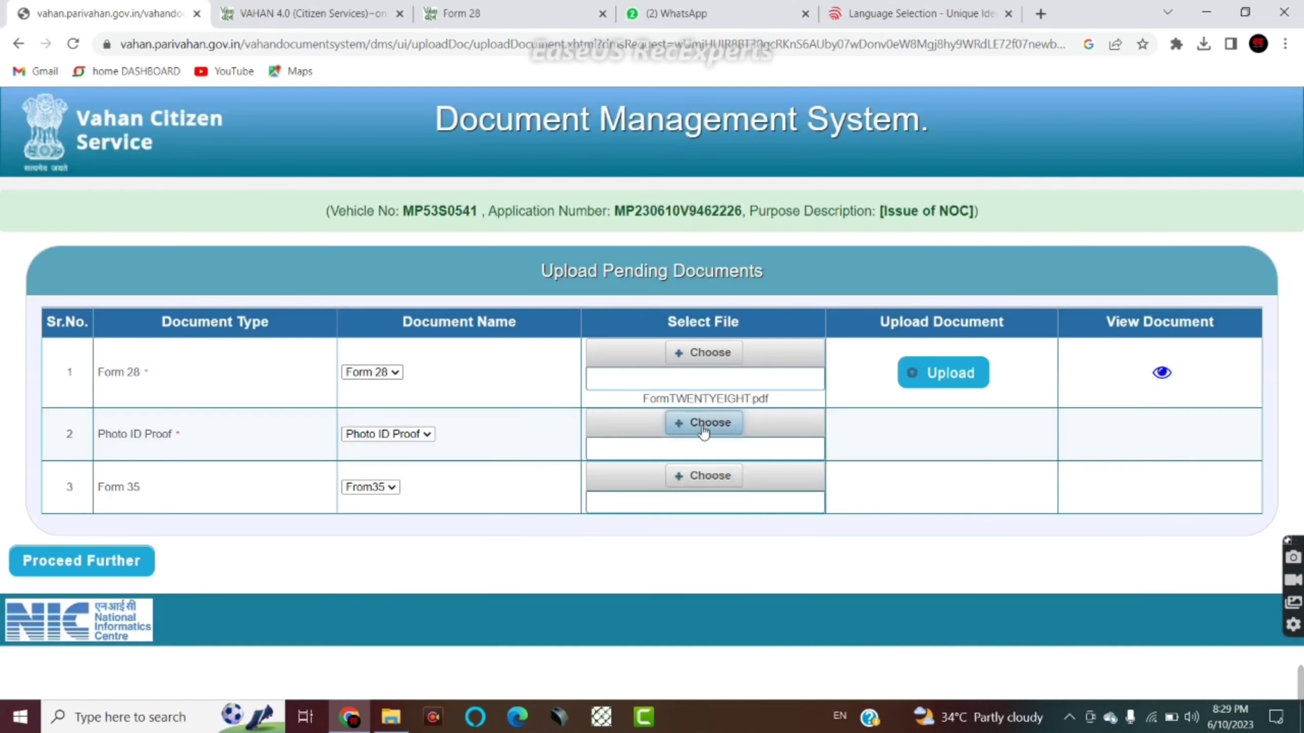
pyautogui.click(699, 428)
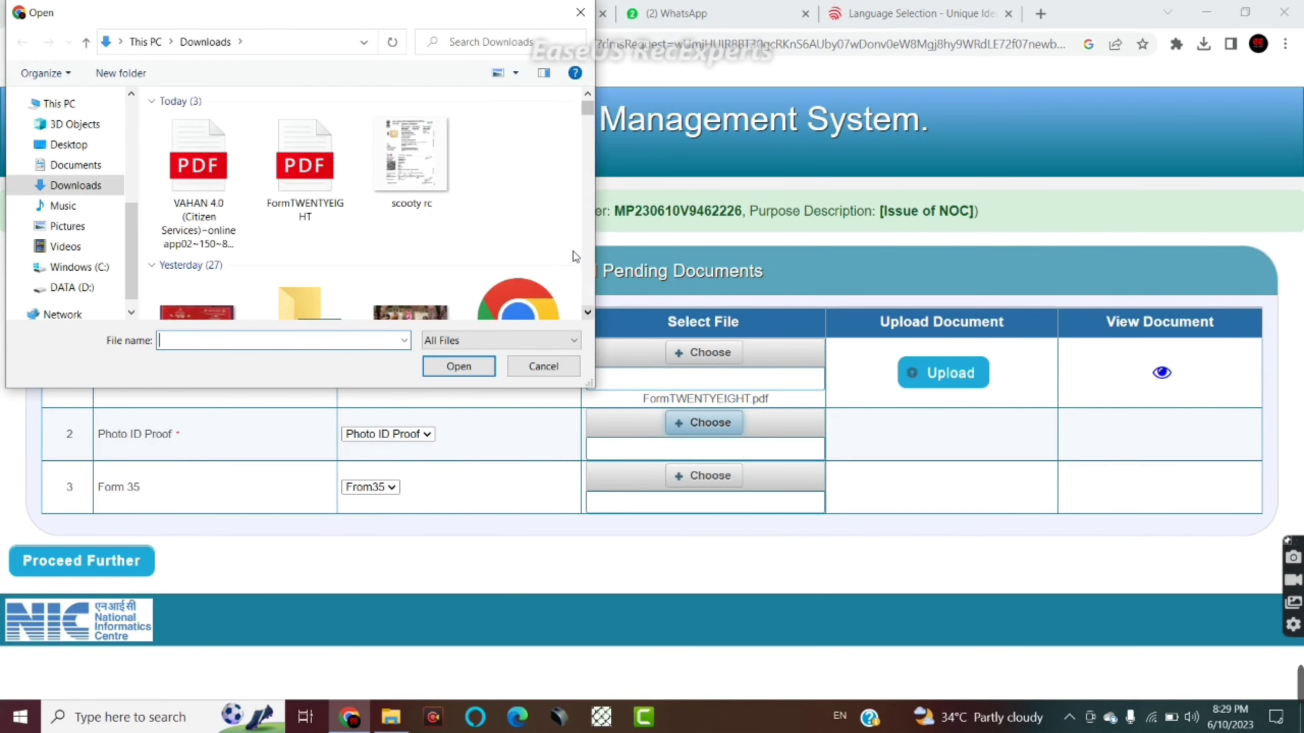
# Upload the Aadhaar scan aadhar.jpg as the Photo ID Proof and dismiss the success message
pyautogui.scroll(-3, 587, 267)
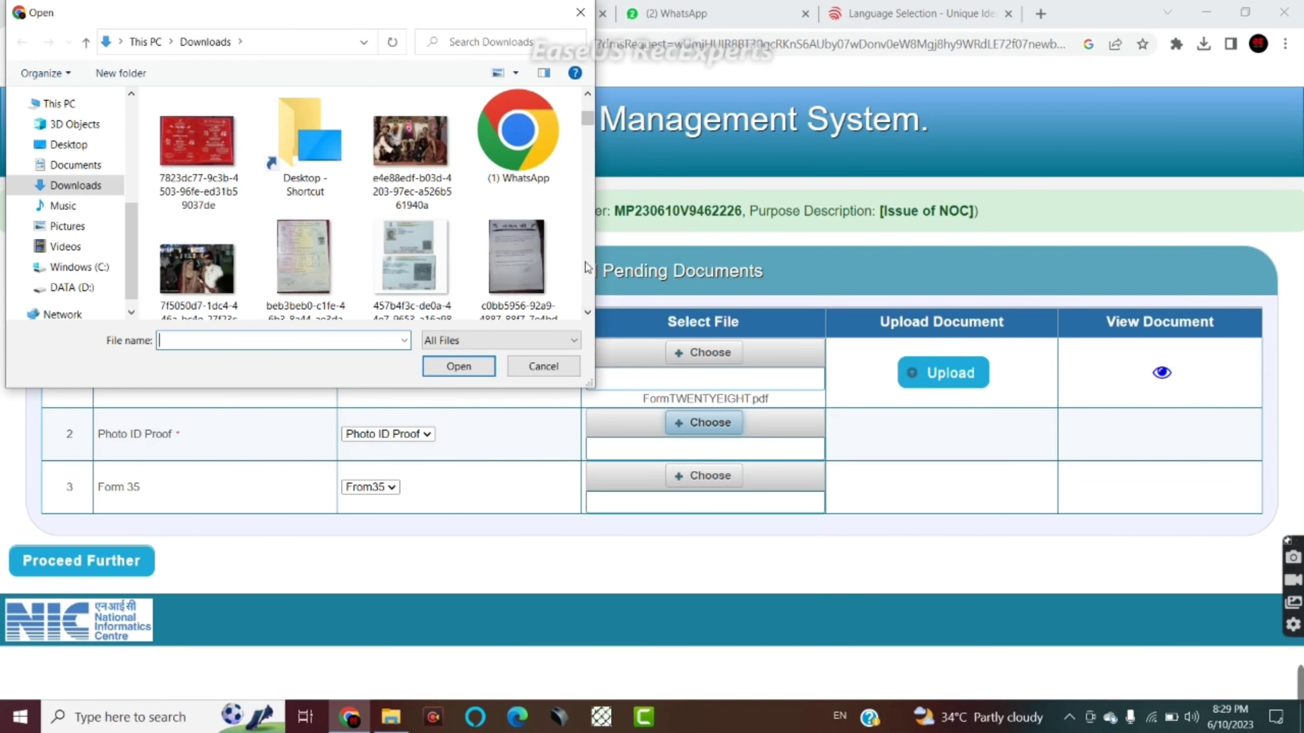
pyautogui.scroll(-2, 588, 267)
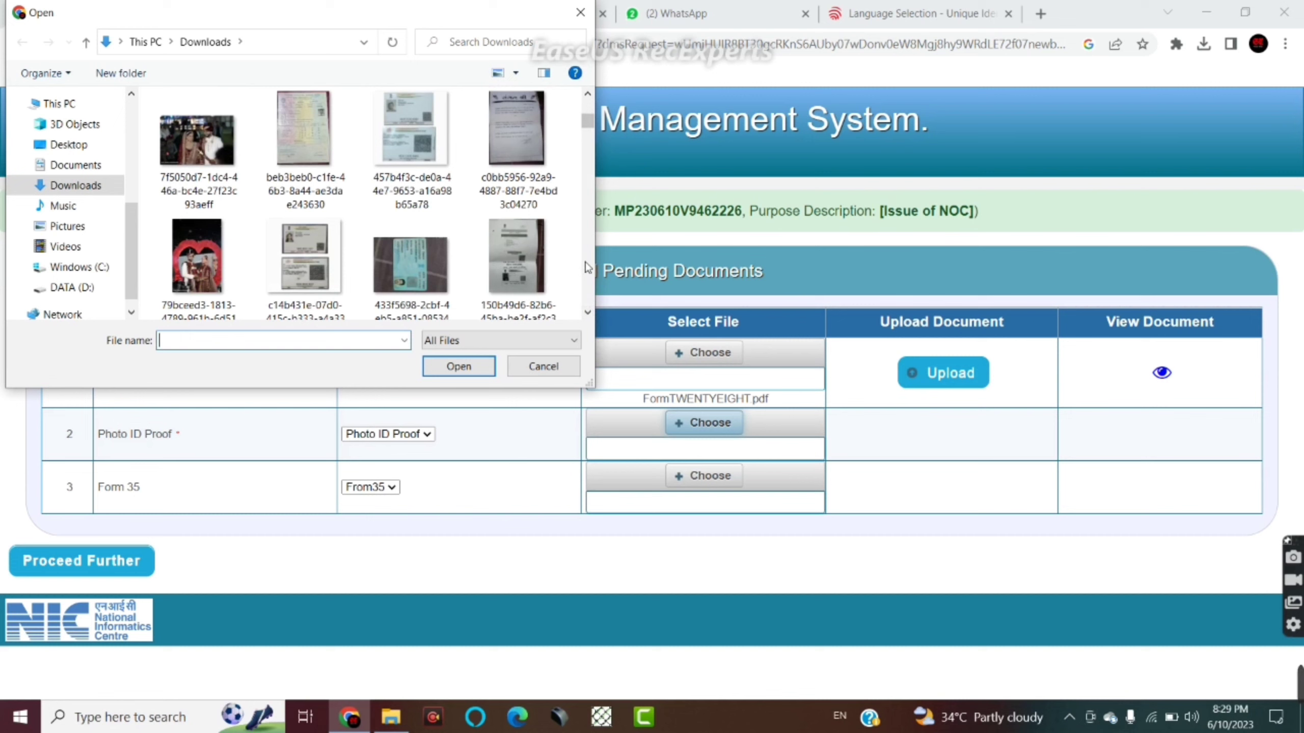
pyautogui.scroll(-2, 588, 267)
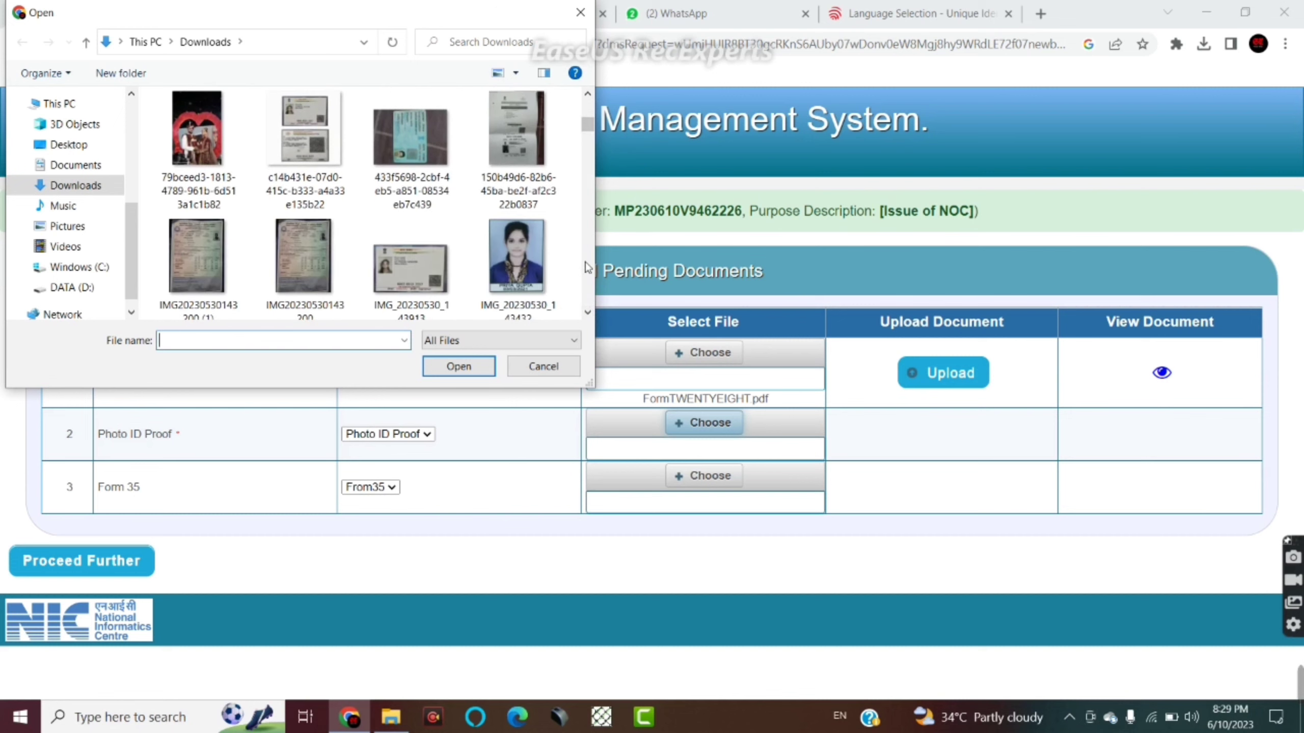
pyautogui.scroll(-8, 587, 266)
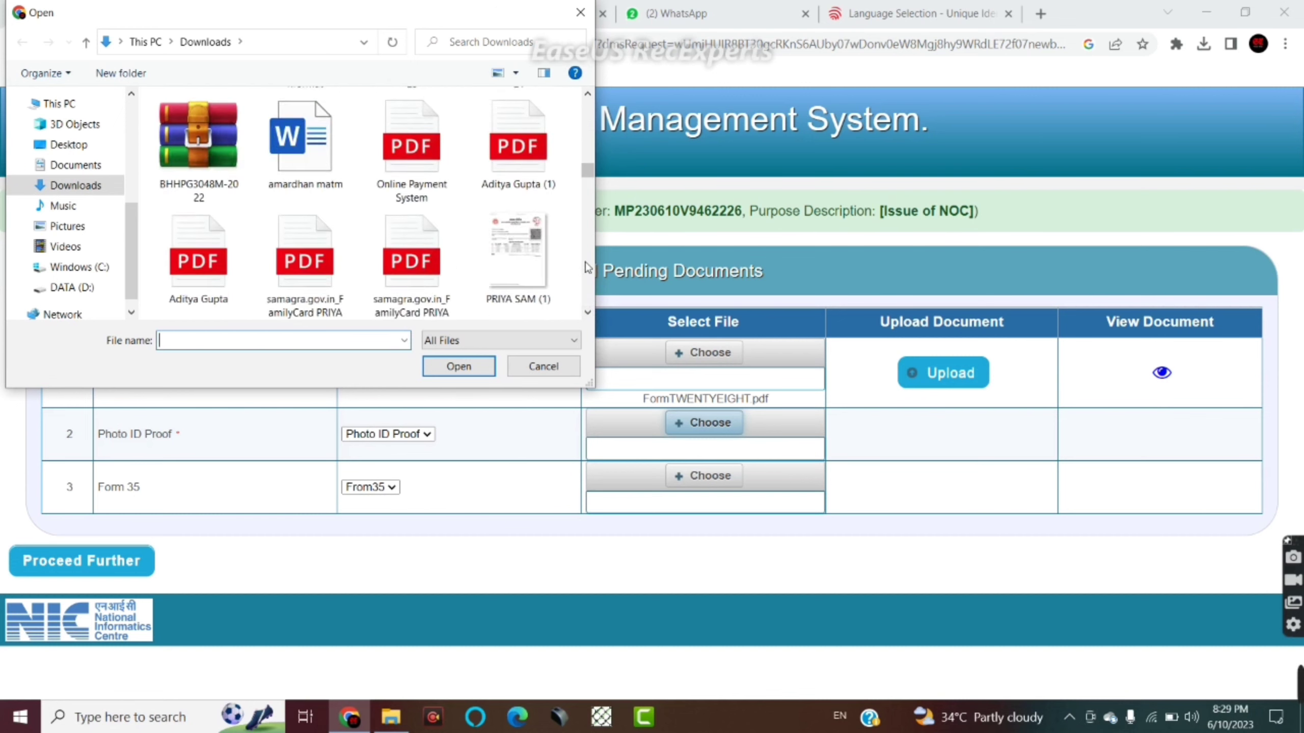
pyautogui.scroll(-10, 588, 267)
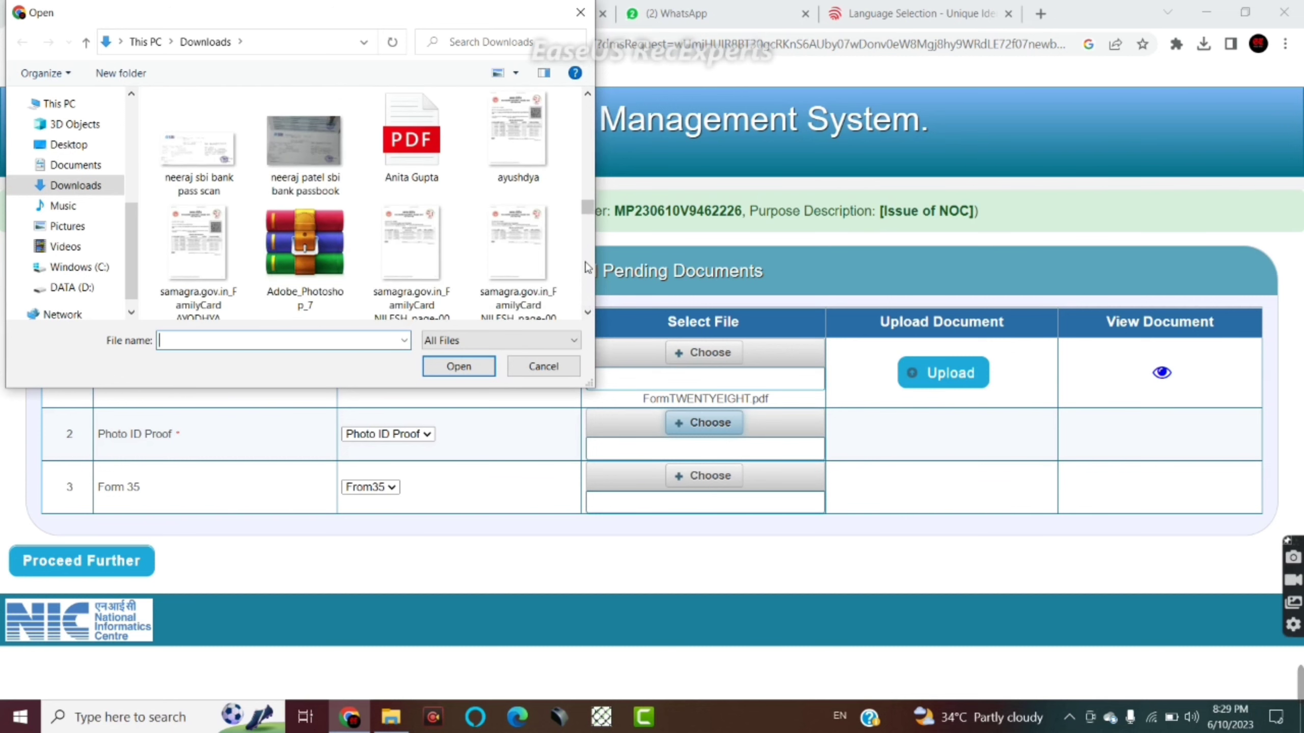
pyautogui.scroll(-2, 588, 267)
pyautogui.scroll(-8, 588, 266)
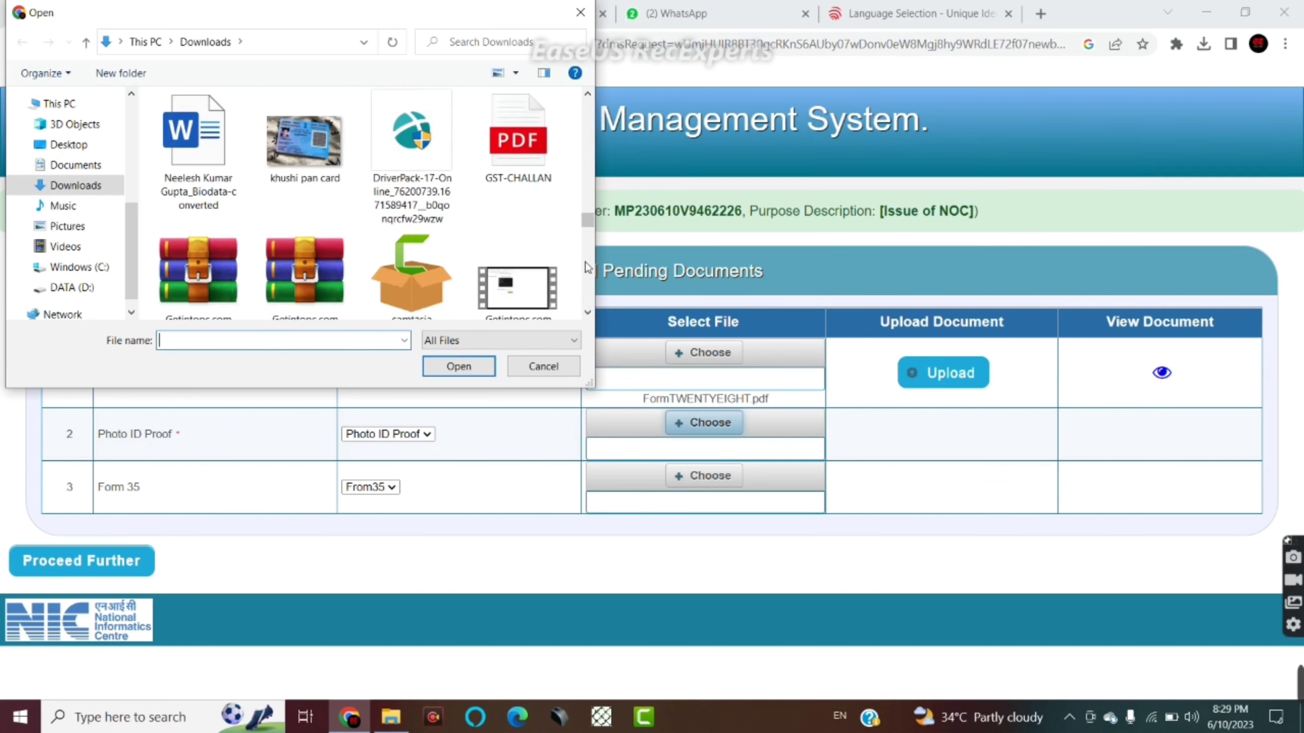
pyautogui.scroll(-6, 588, 267)
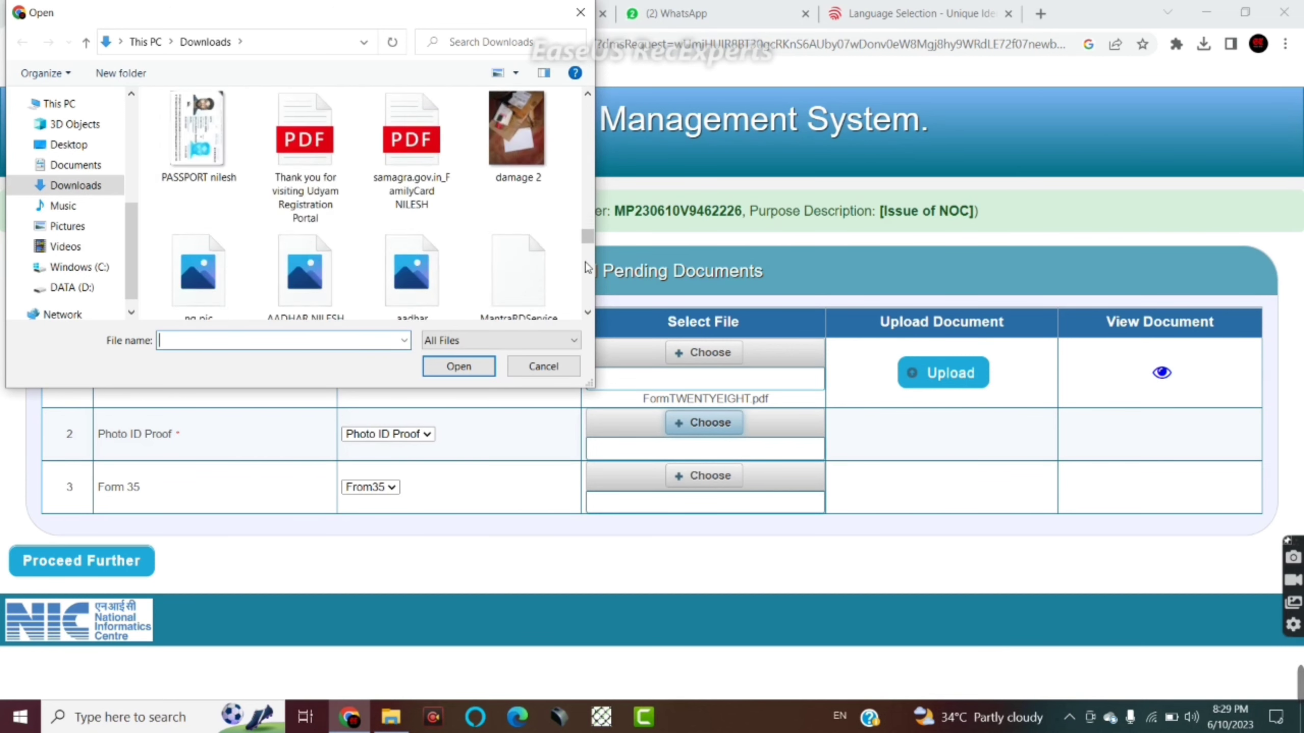
pyautogui.click(306, 135)
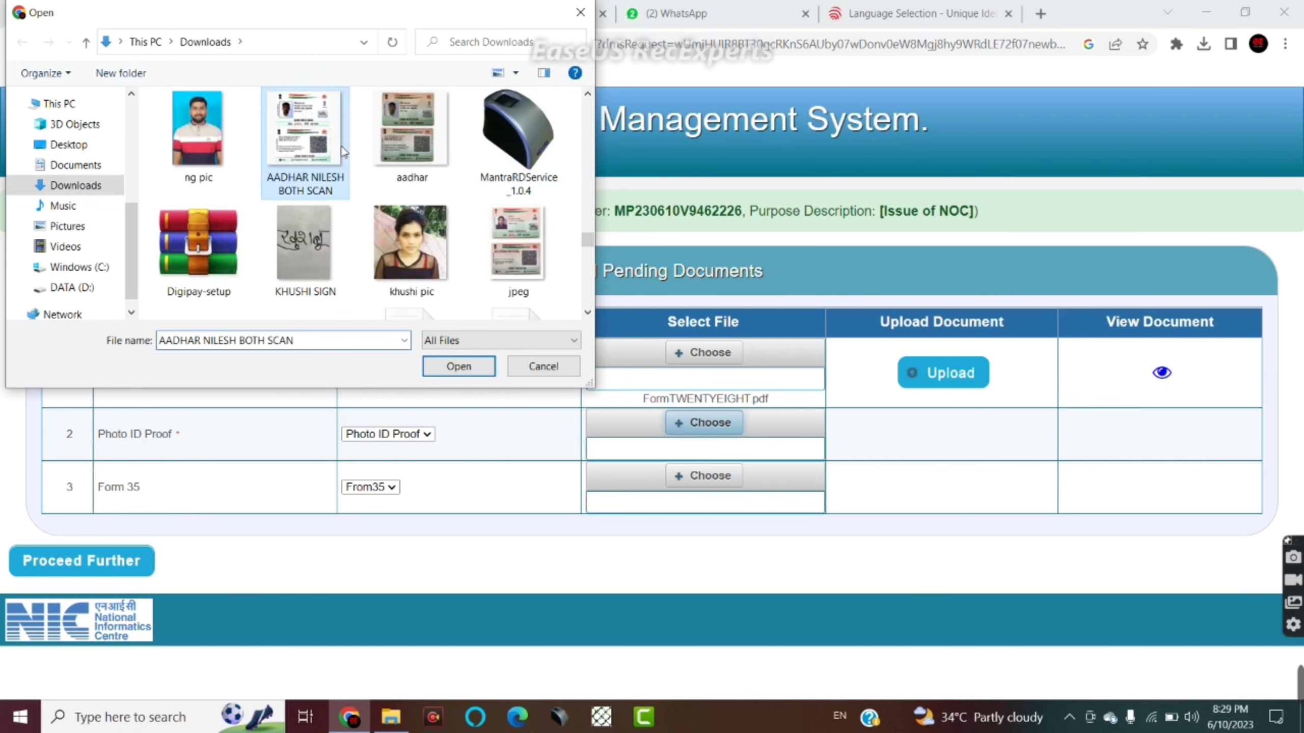
pyautogui.click(458, 366)
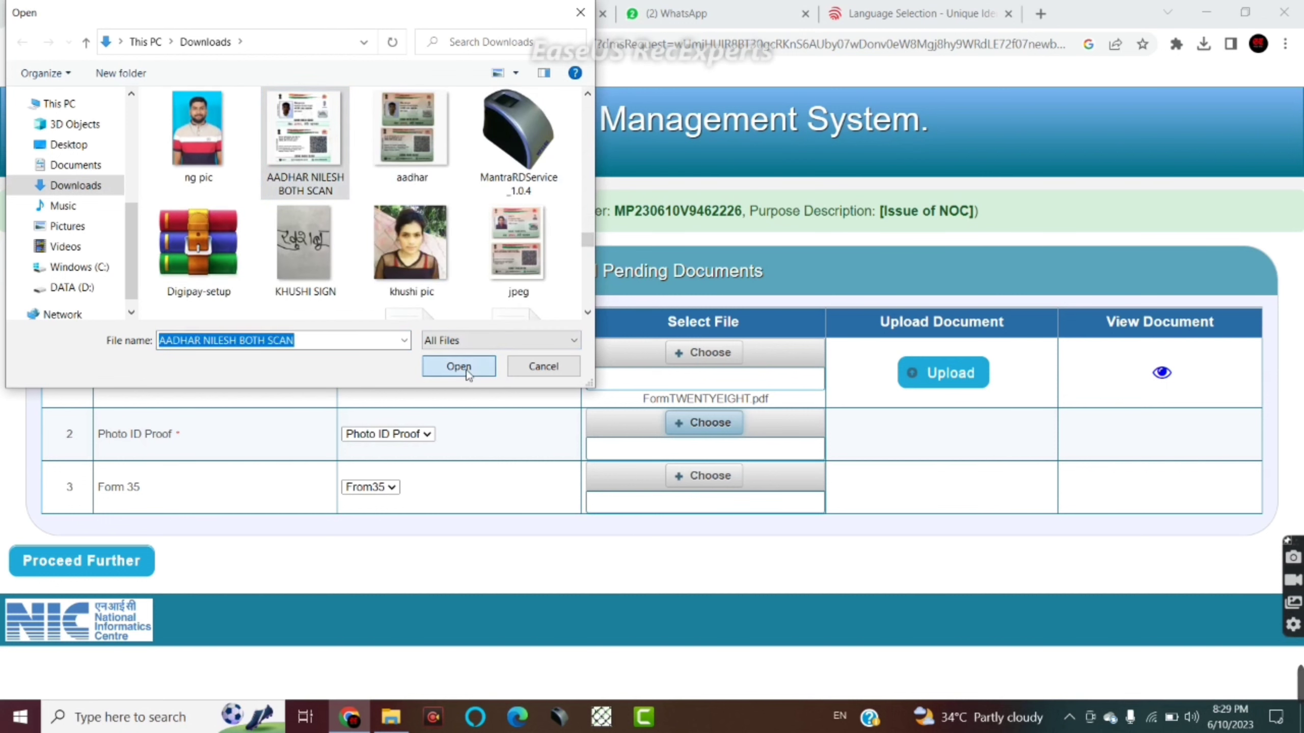
pyautogui.click(961, 442)
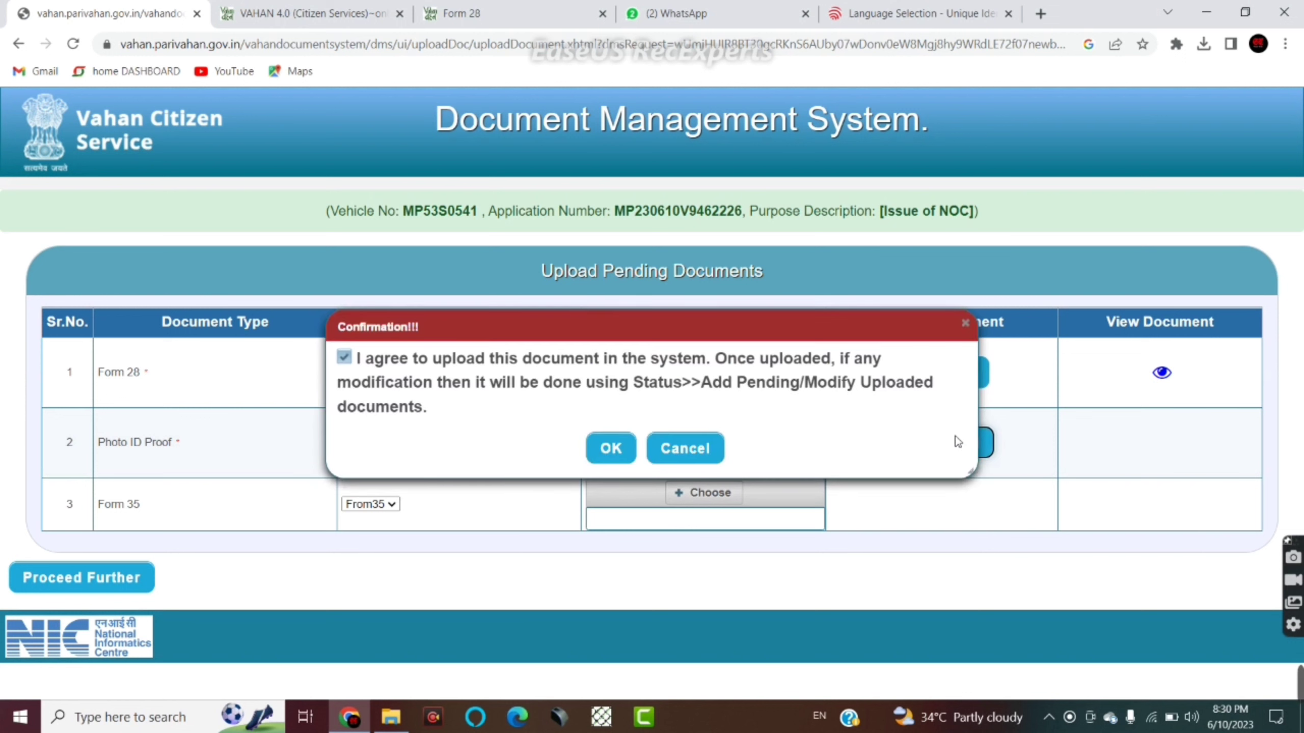
pyautogui.click(627, 441)
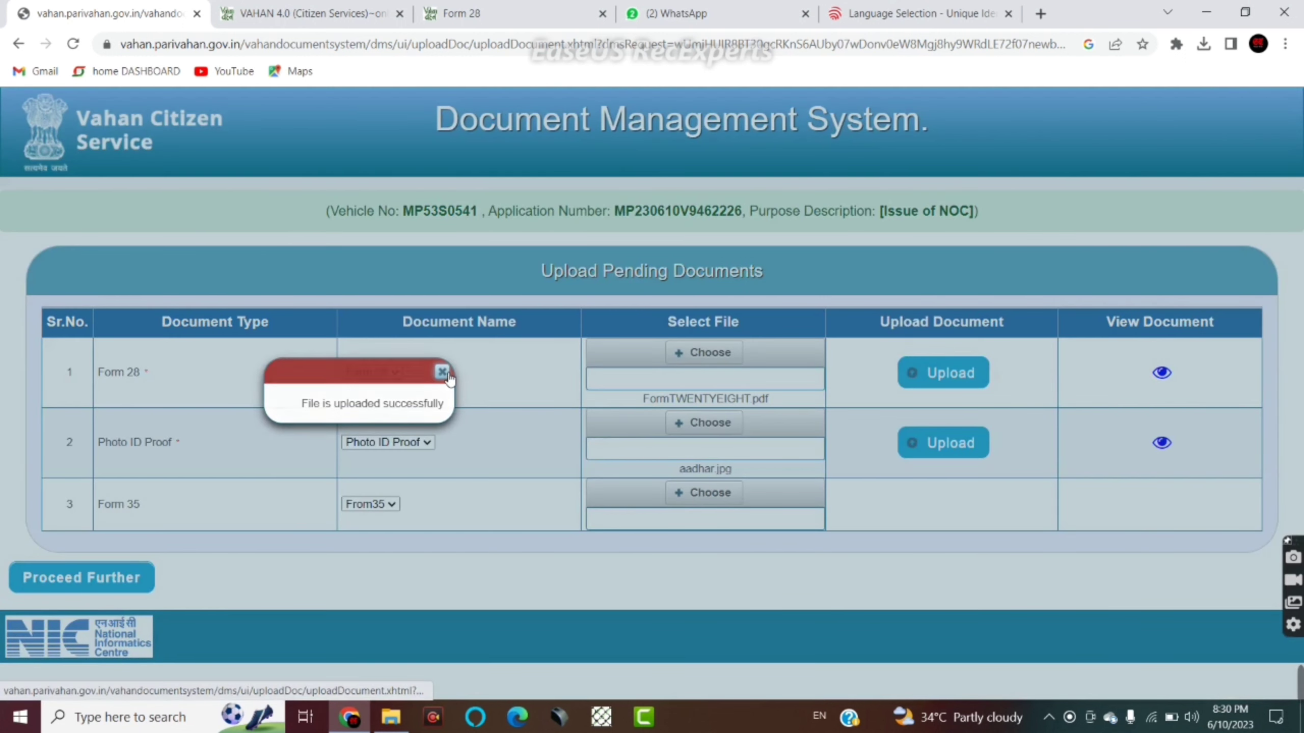
pyautogui.click(442, 372)
# Upload FormTHORTYFIVE.pdf as Form 35, then proceed back to the Issue of NOC owner page
pyautogui.click(696, 494)
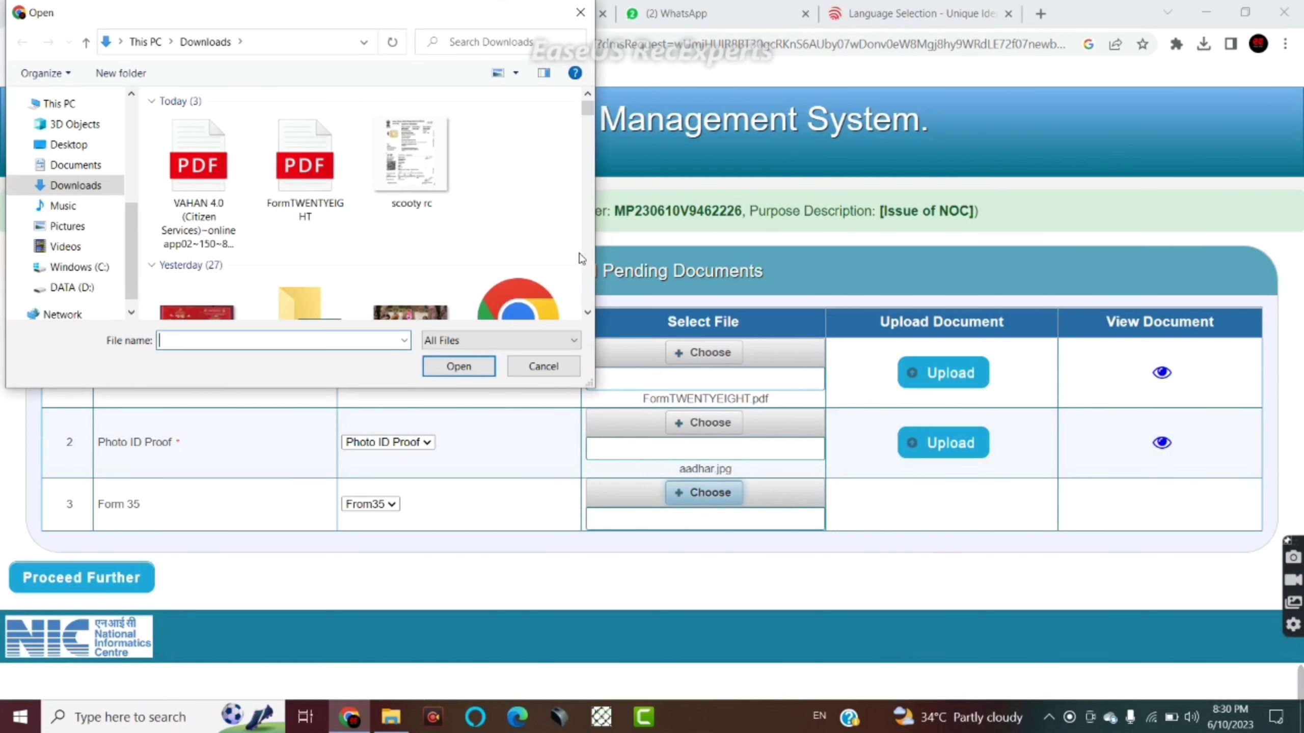
pyautogui.scroll(-3, 589, 262)
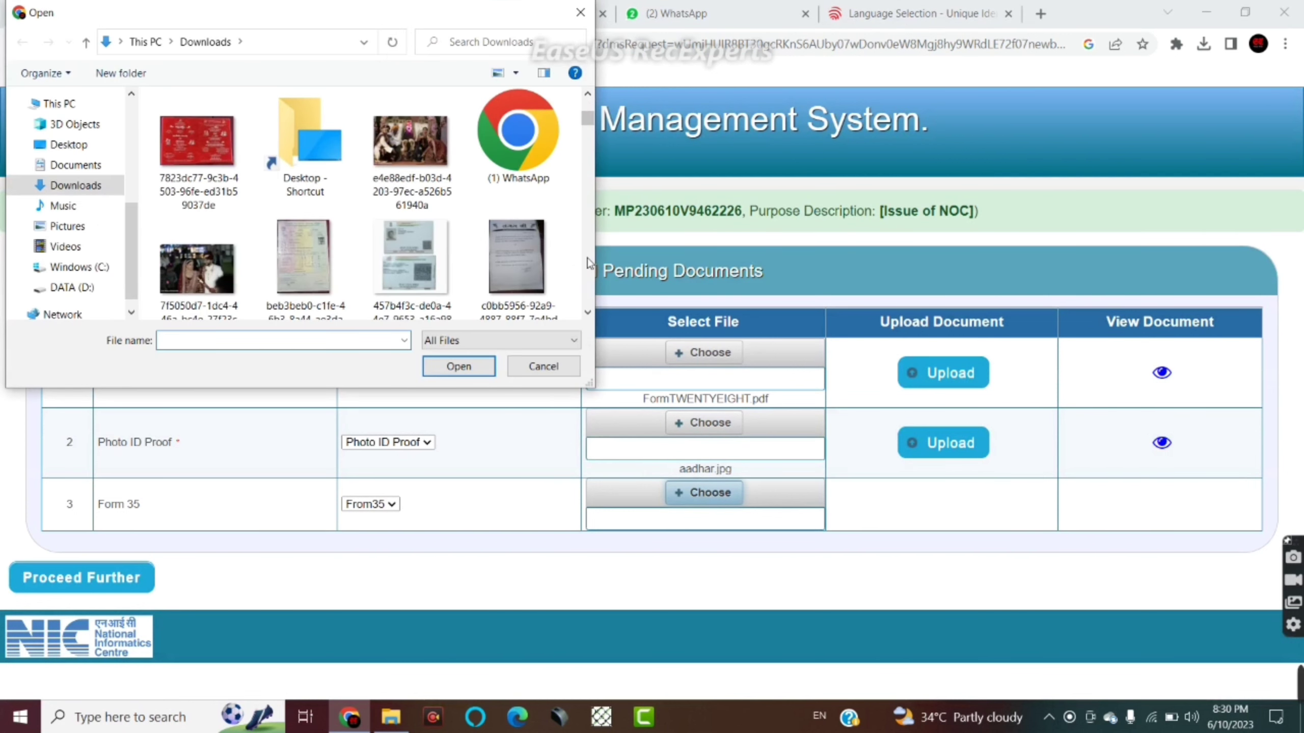
pyautogui.scroll(-2, 588, 263)
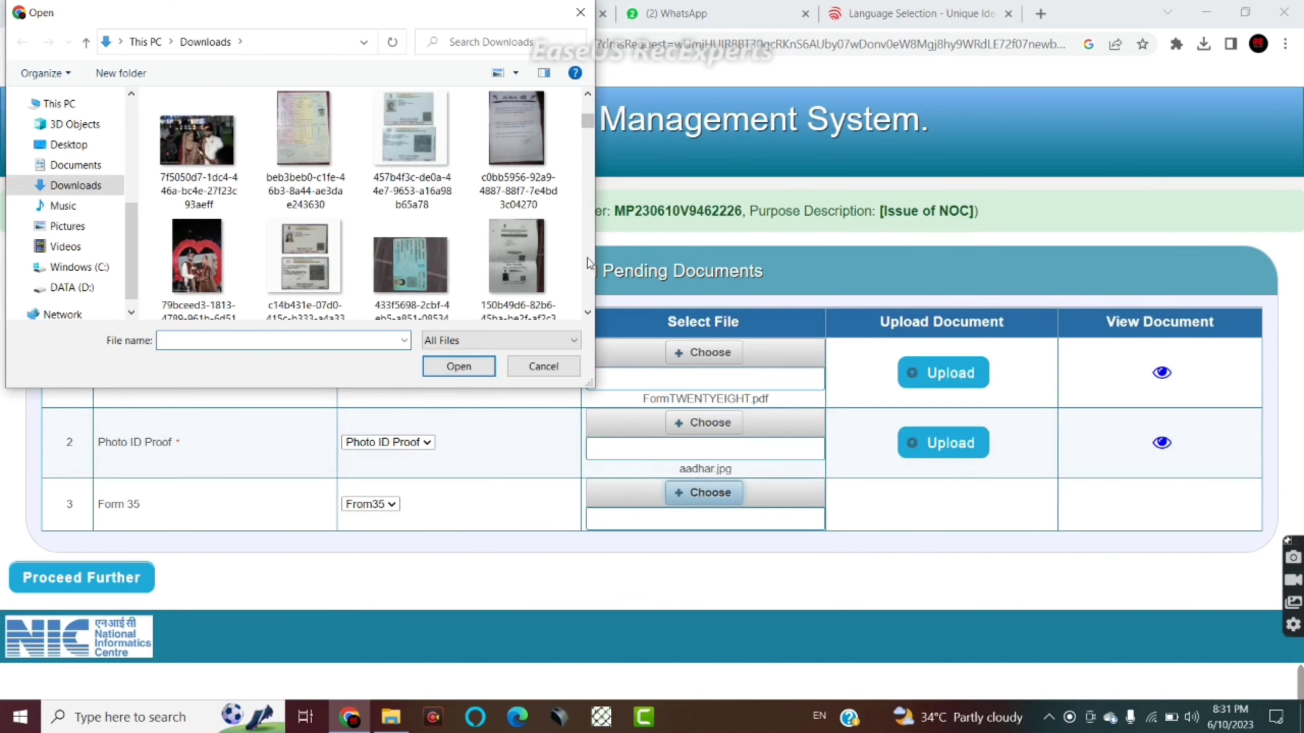
pyautogui.scroll(-2, 589, 263)
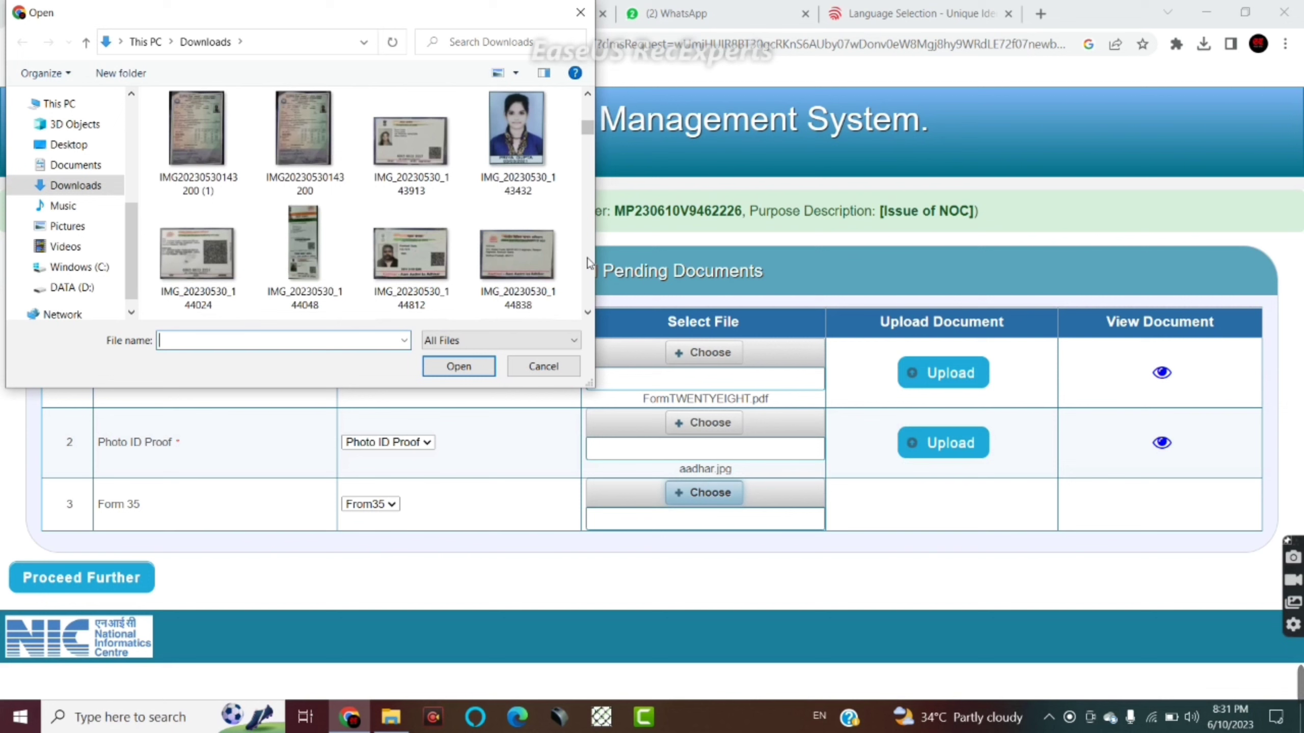
pyautogui.scroll(-5, 589, 263)
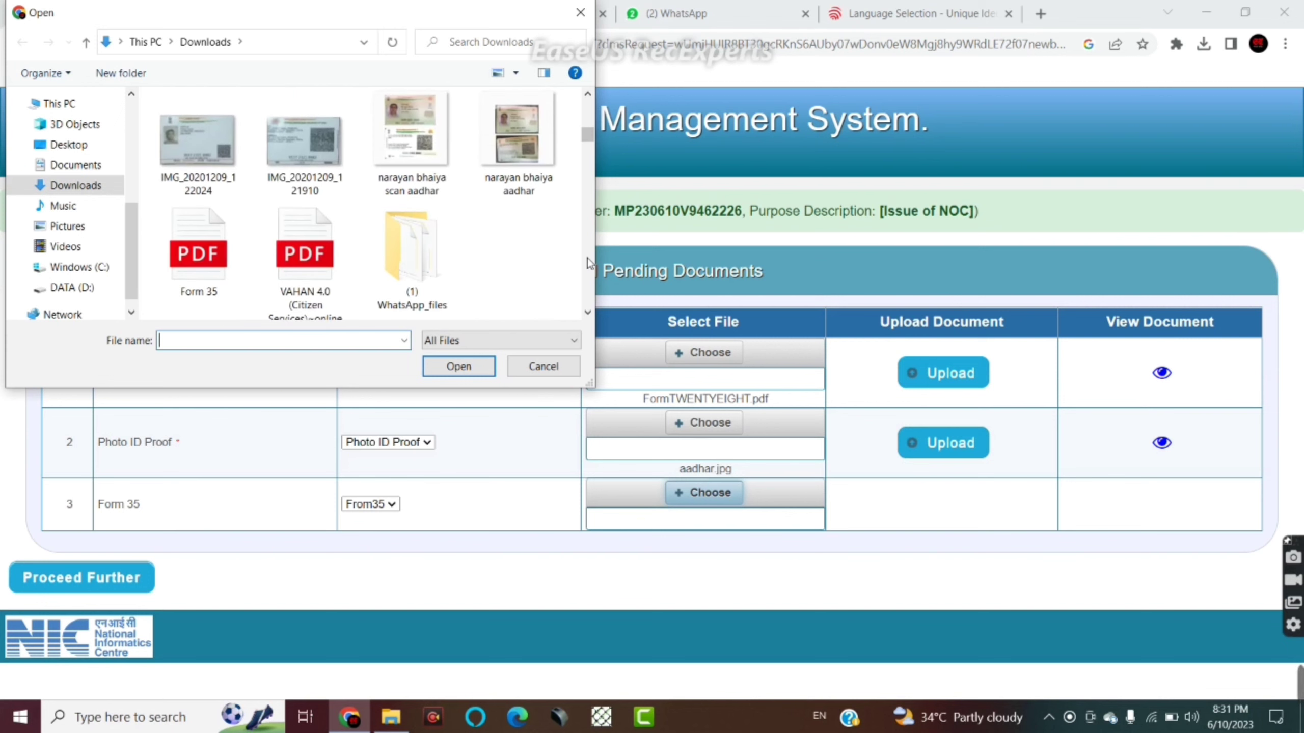
pyautogui.click(211, 231)
pyautogui.scroll(-1, 210, 231)
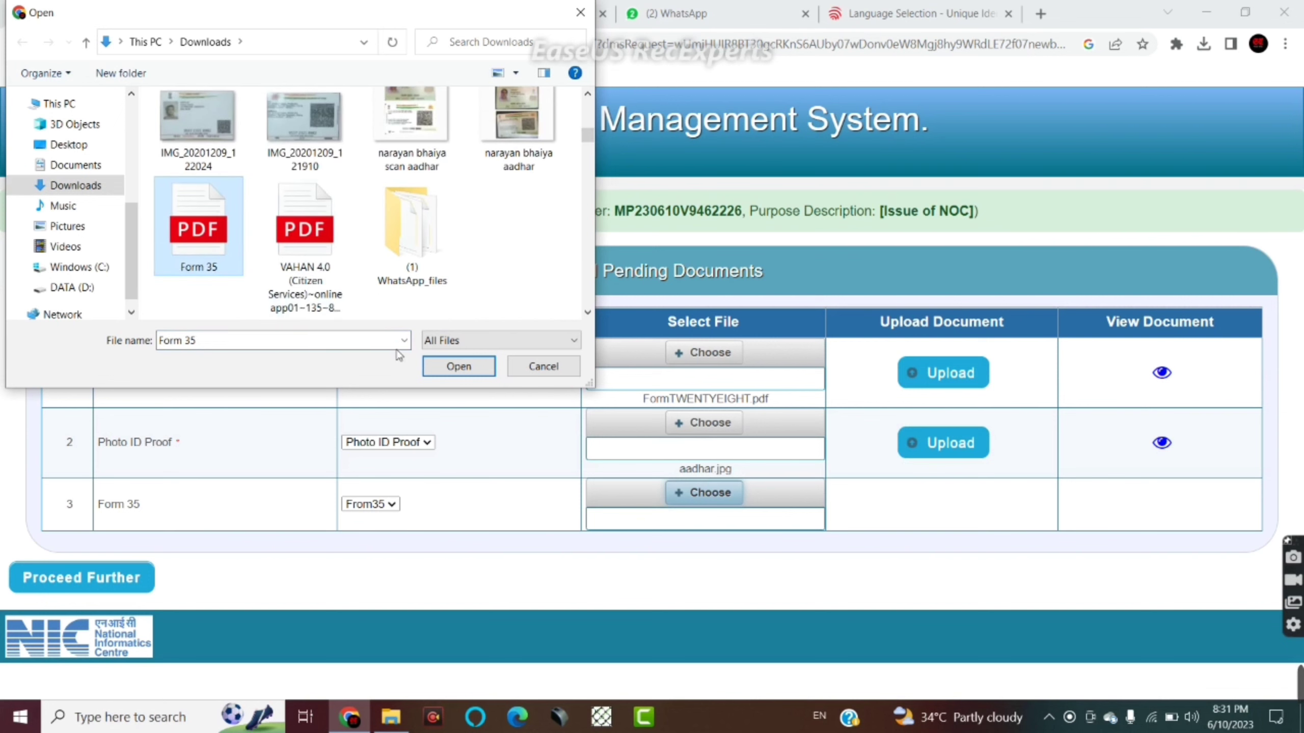
pyautogui.click(445, 367)
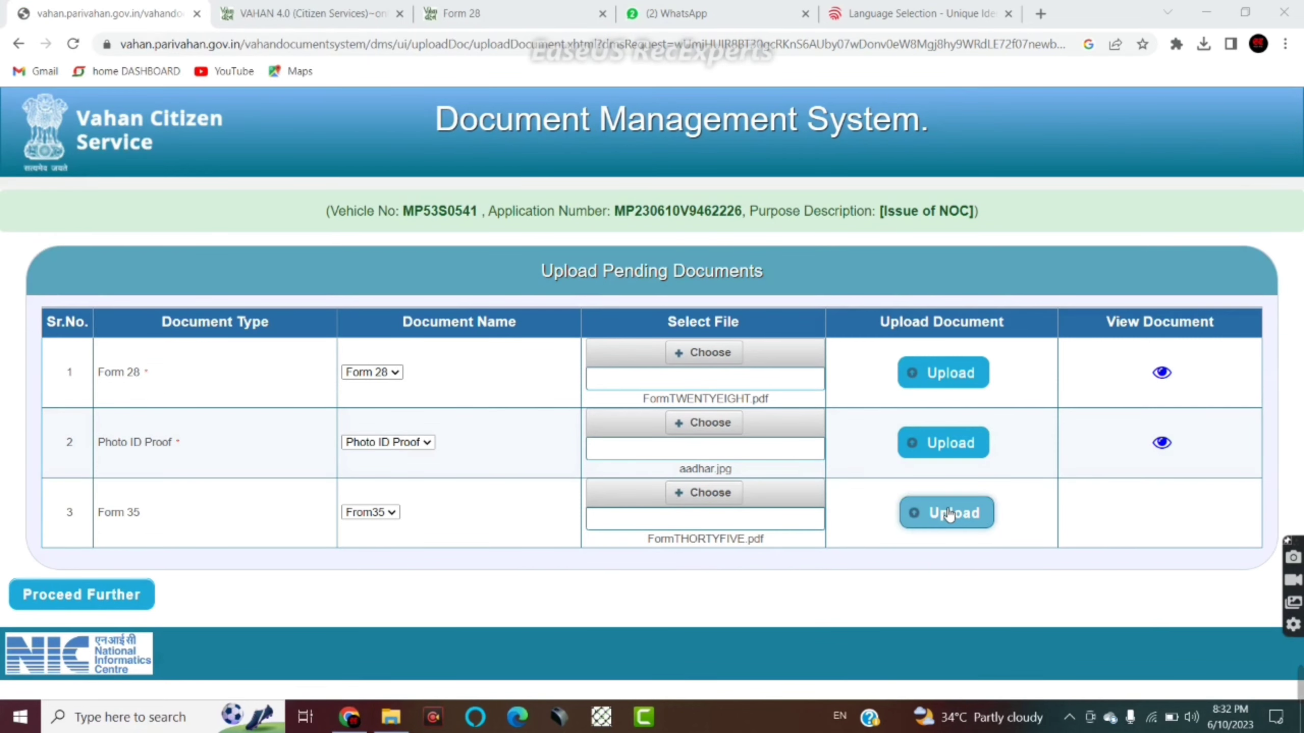
pyautogui.click(949, 513)
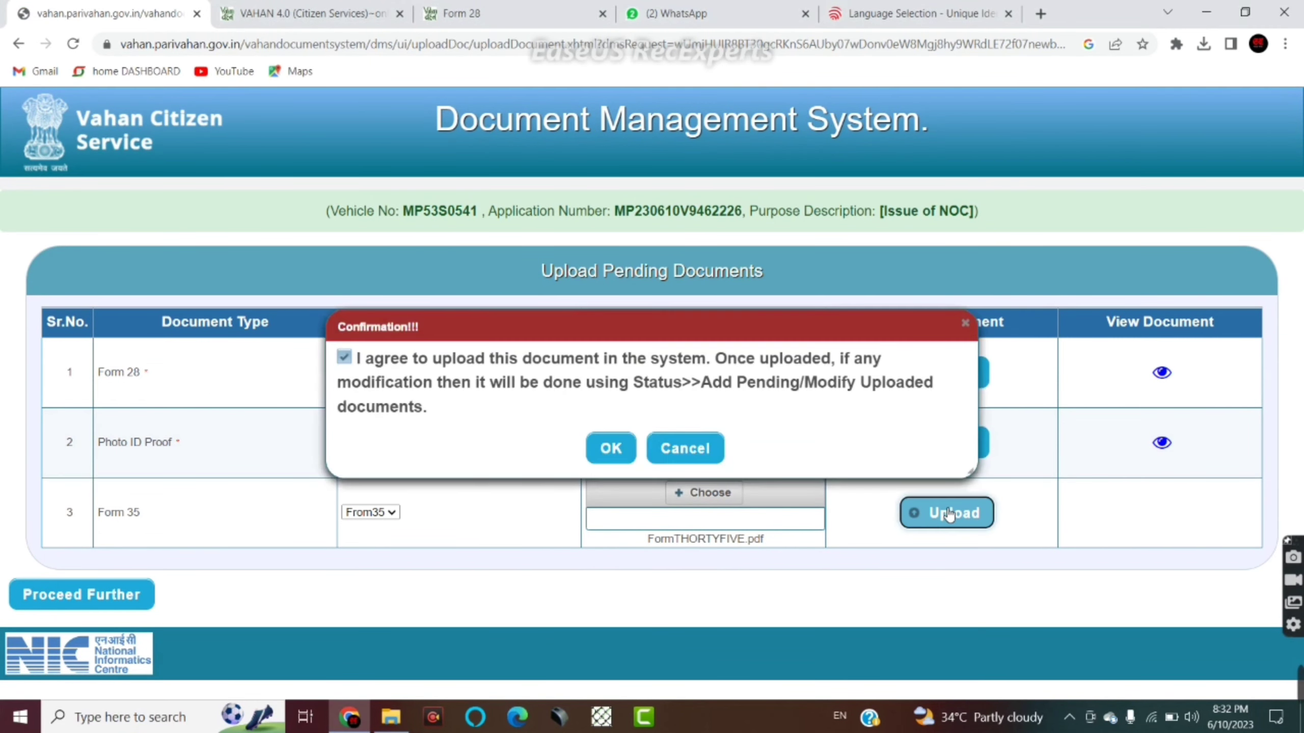
pyautogui.click(618, 453)
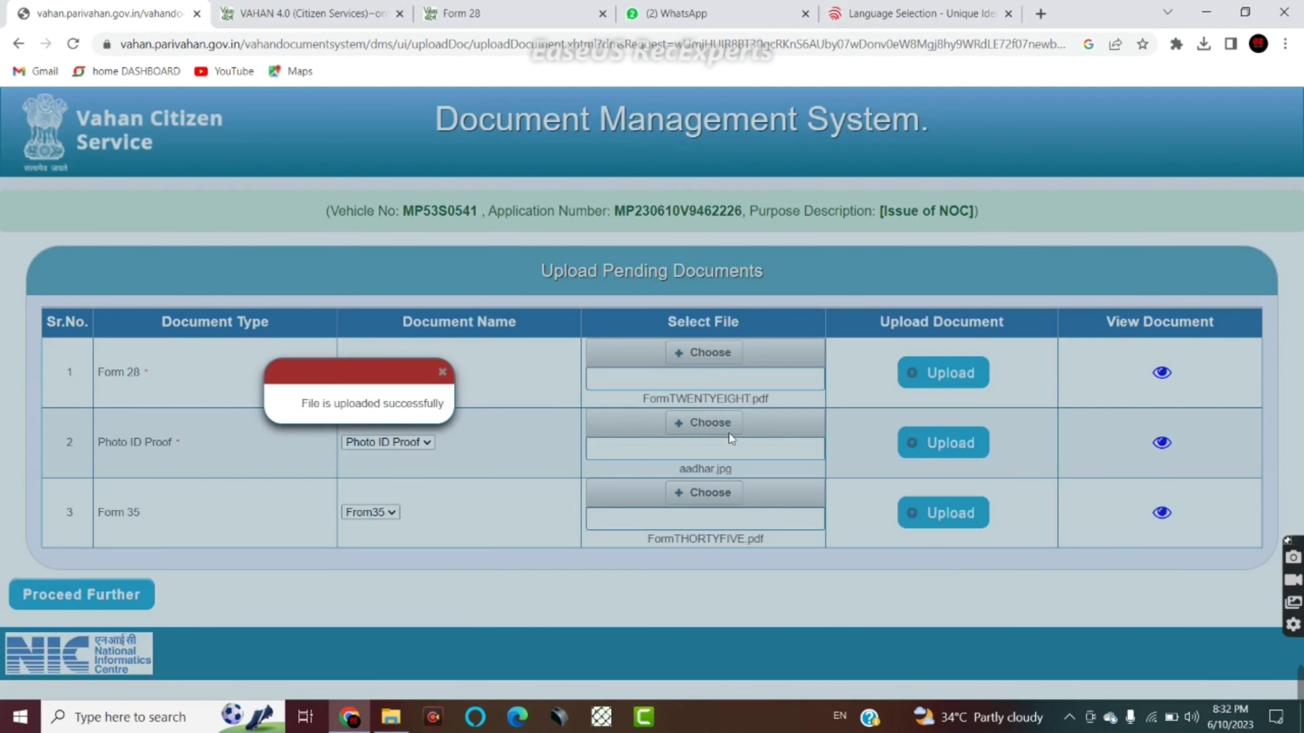
pyautogui.click(442, 371)
pyautogui.click(144, 594)
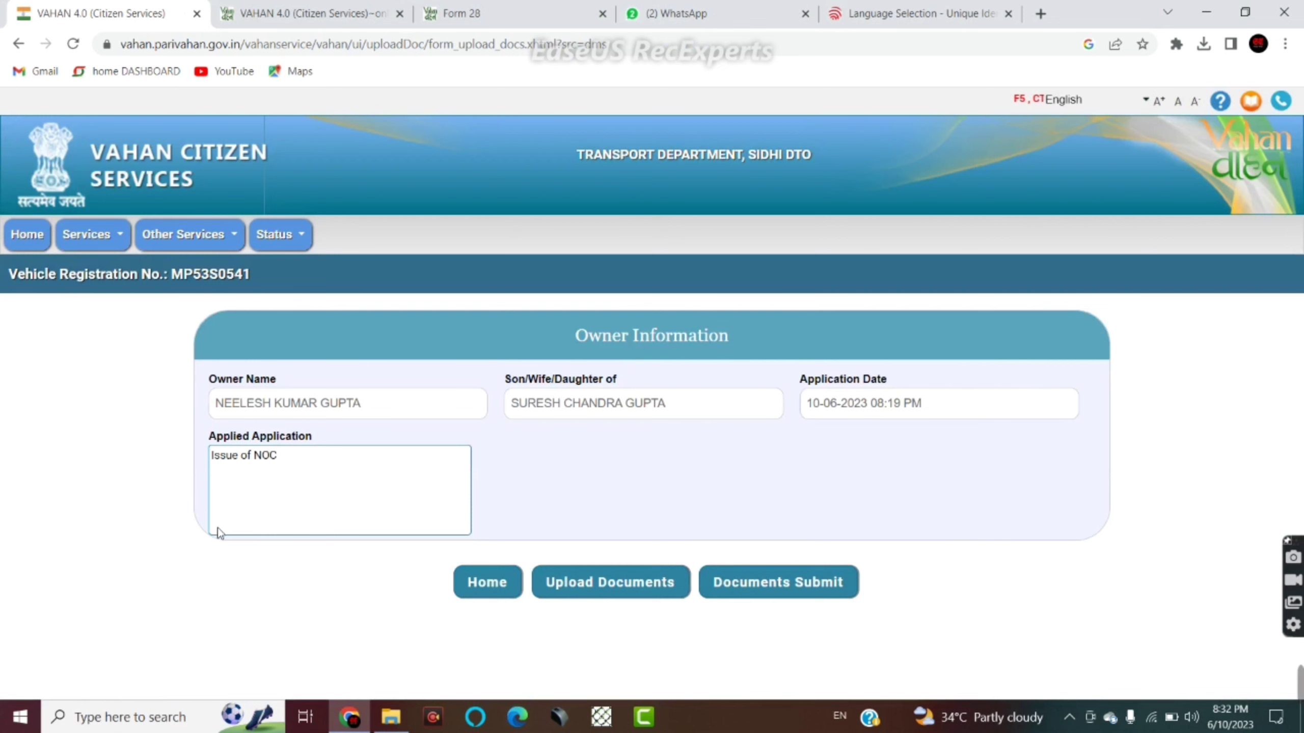
# Submit the documents, then check the application status using the pasted application number and captcha
pyautogui.click(767, 584)
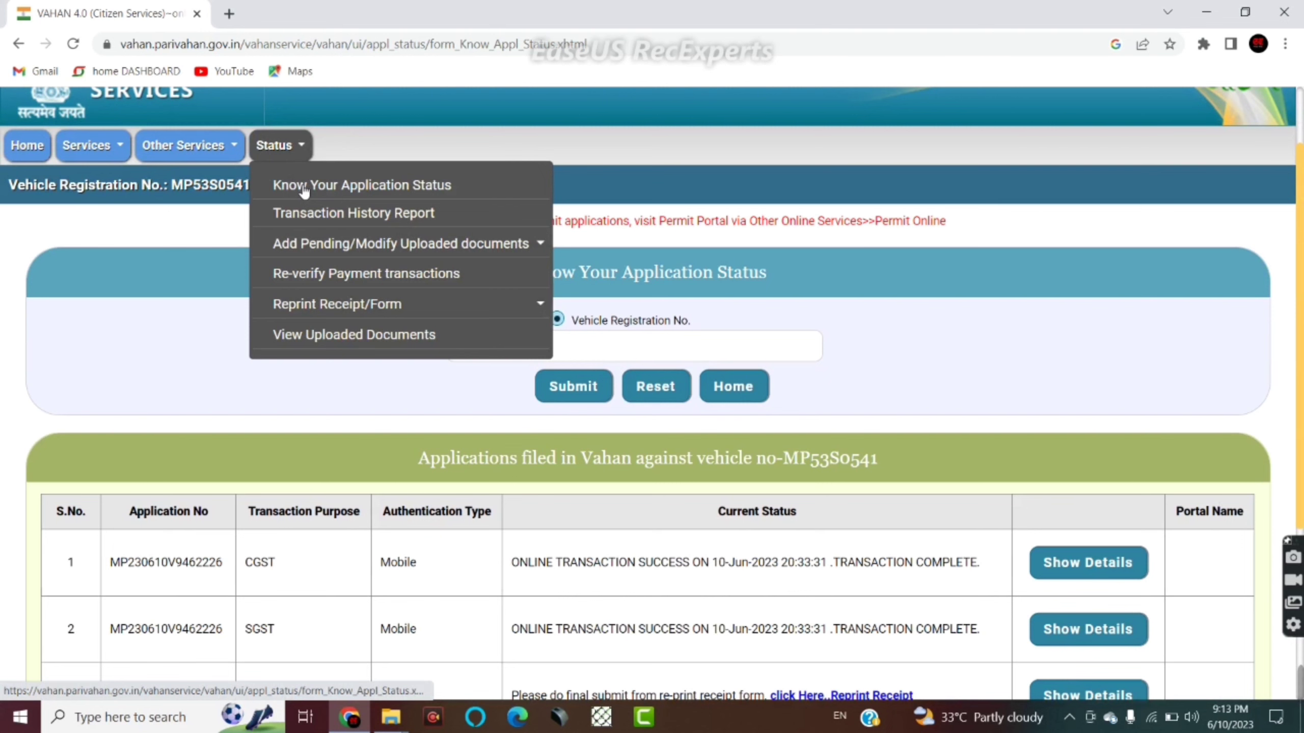
pyautogui.click(305, 190)
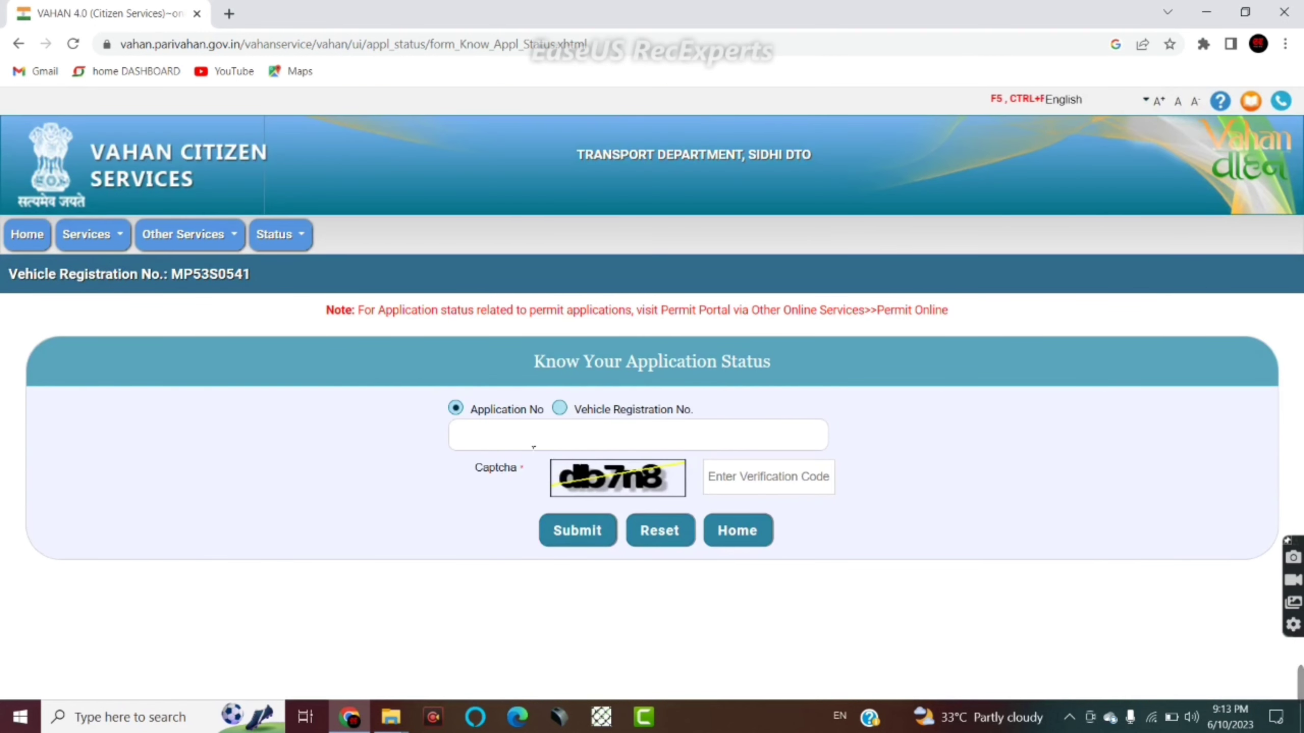
pyautogui.click(534, 449)
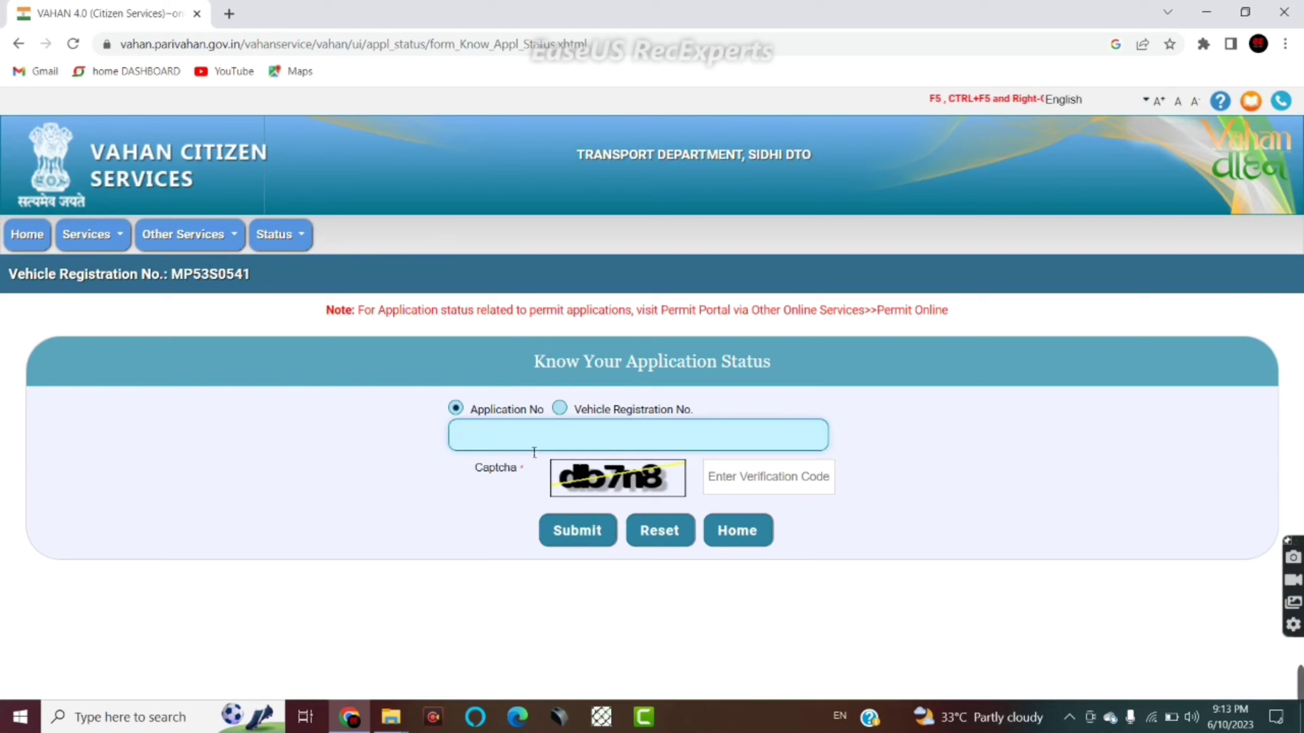
pyautogui.hotkey('ctrl', 'v')
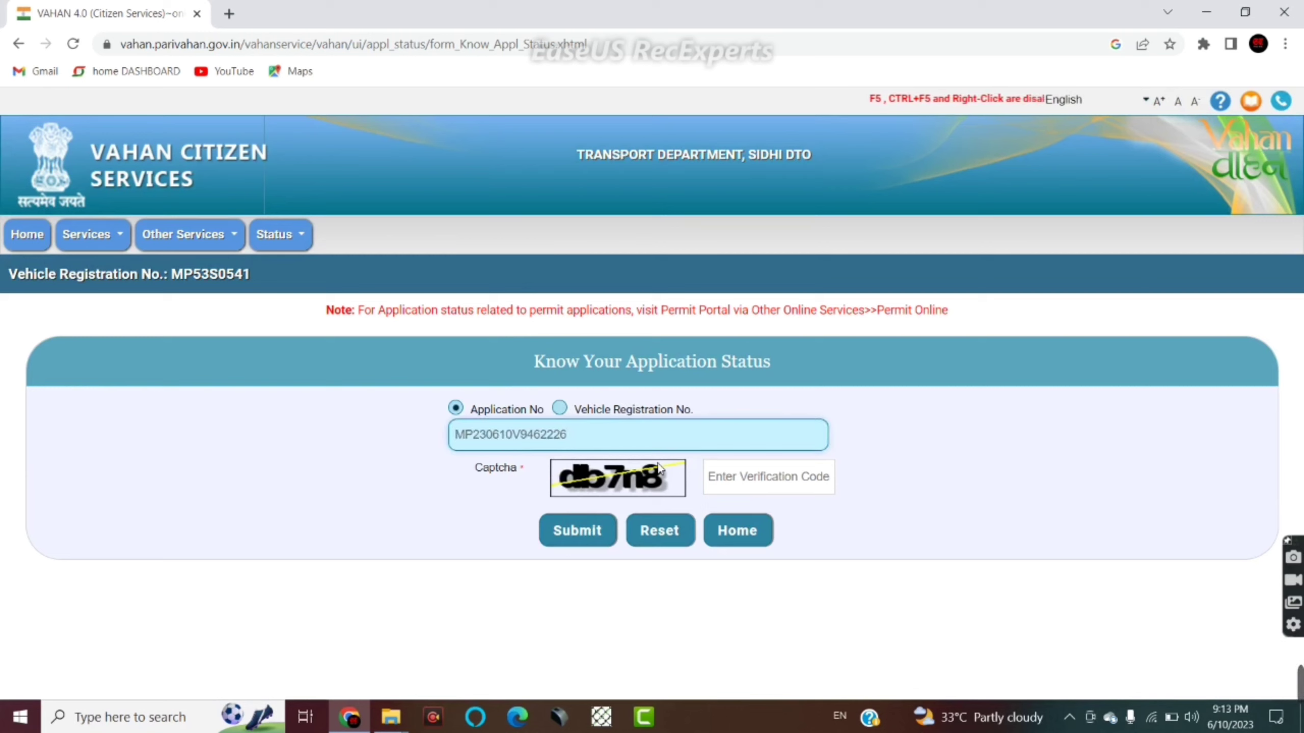
pyautogui.click(717, 476)
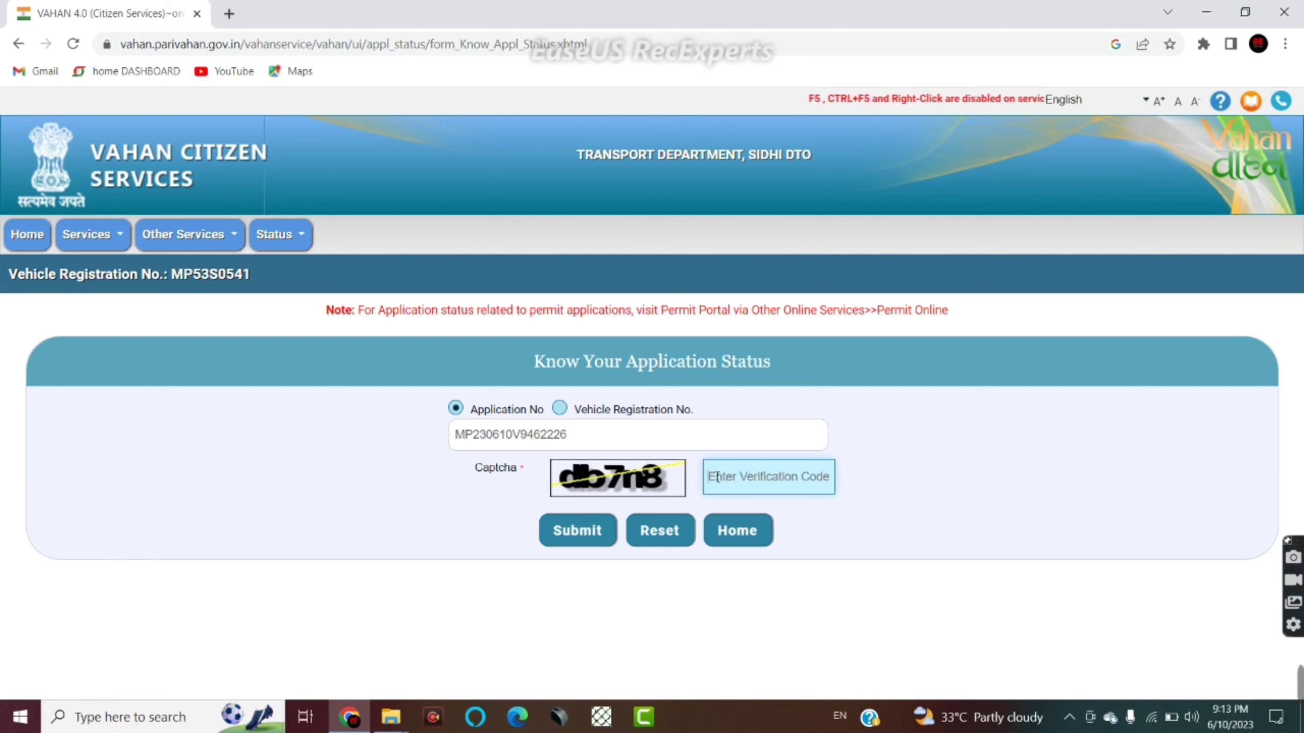
pyautogui.write('dl')
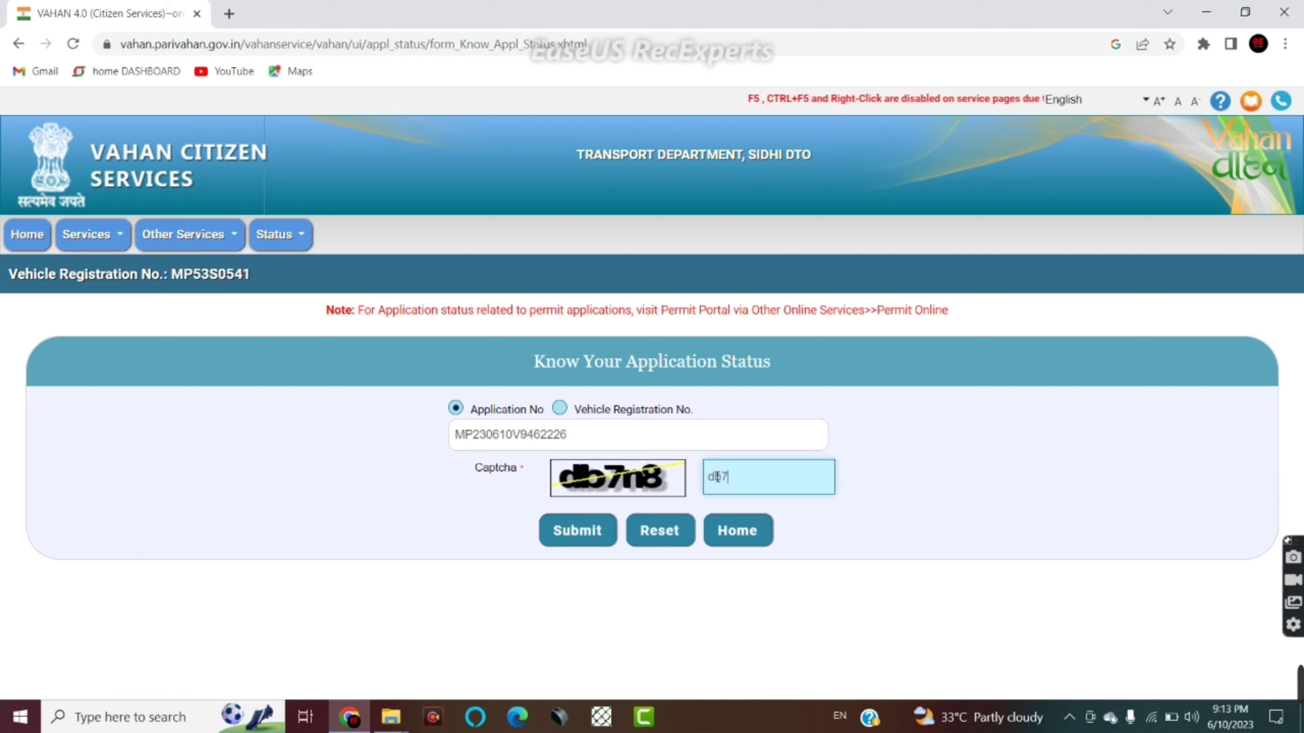
pyautogui.moveTo(279, 237)
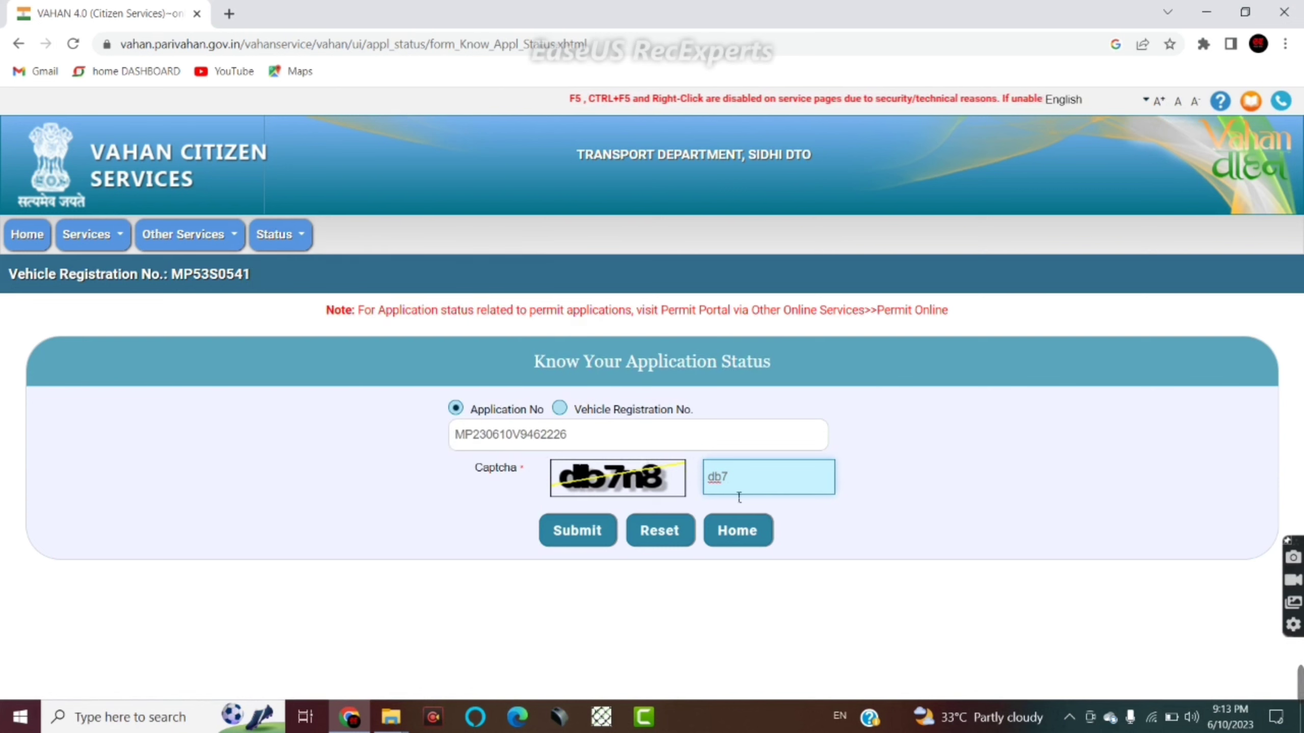
pyautogui.write('n8')
pyautogui.click(585, 531)
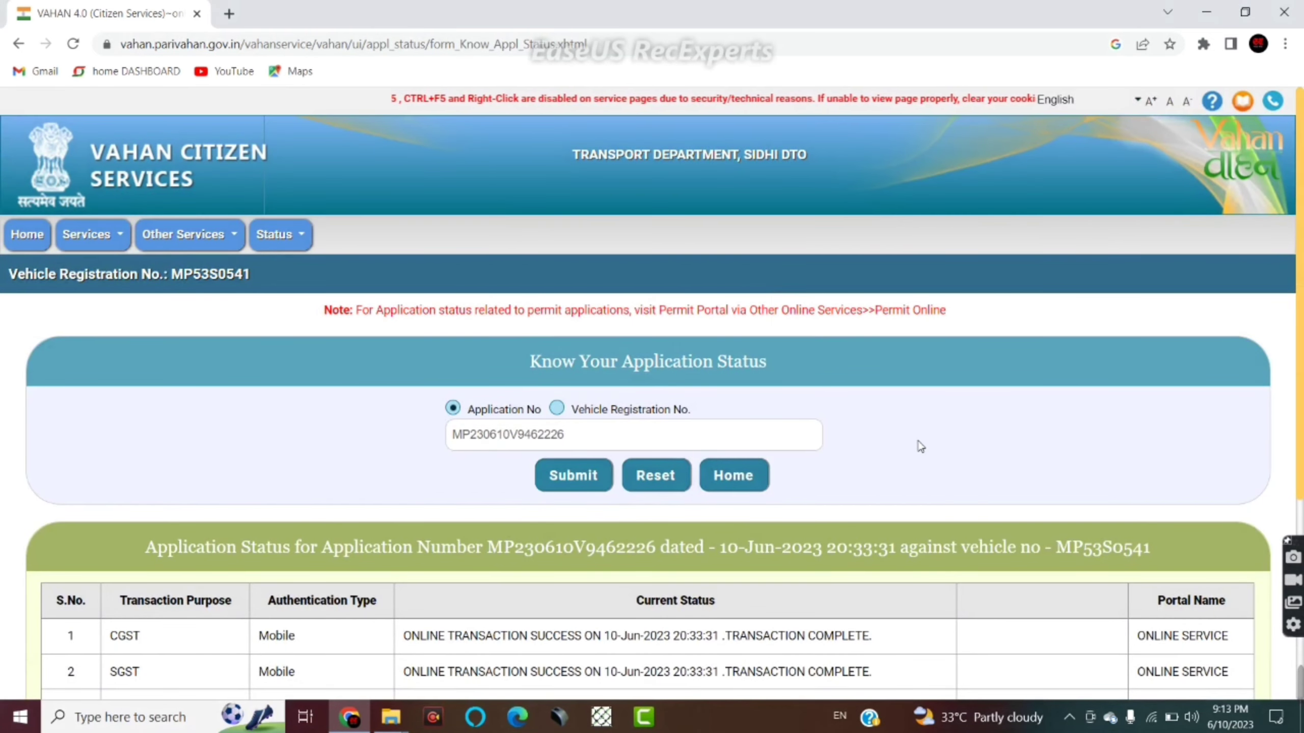
pyautogui.scroll(-5, 919, 446)
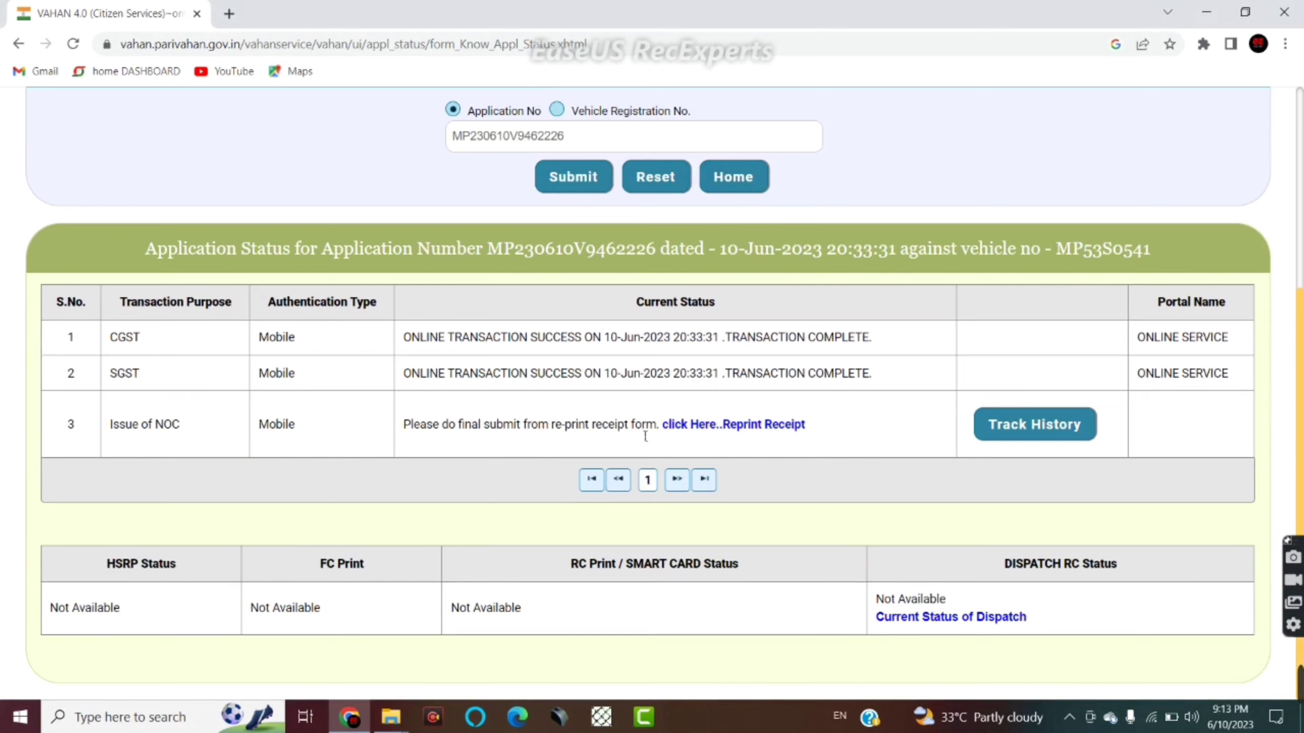
# Look up reprint receipt details for transaction type Application, source Online Service, with the pasted application number
pyautogui.click(696, 427)
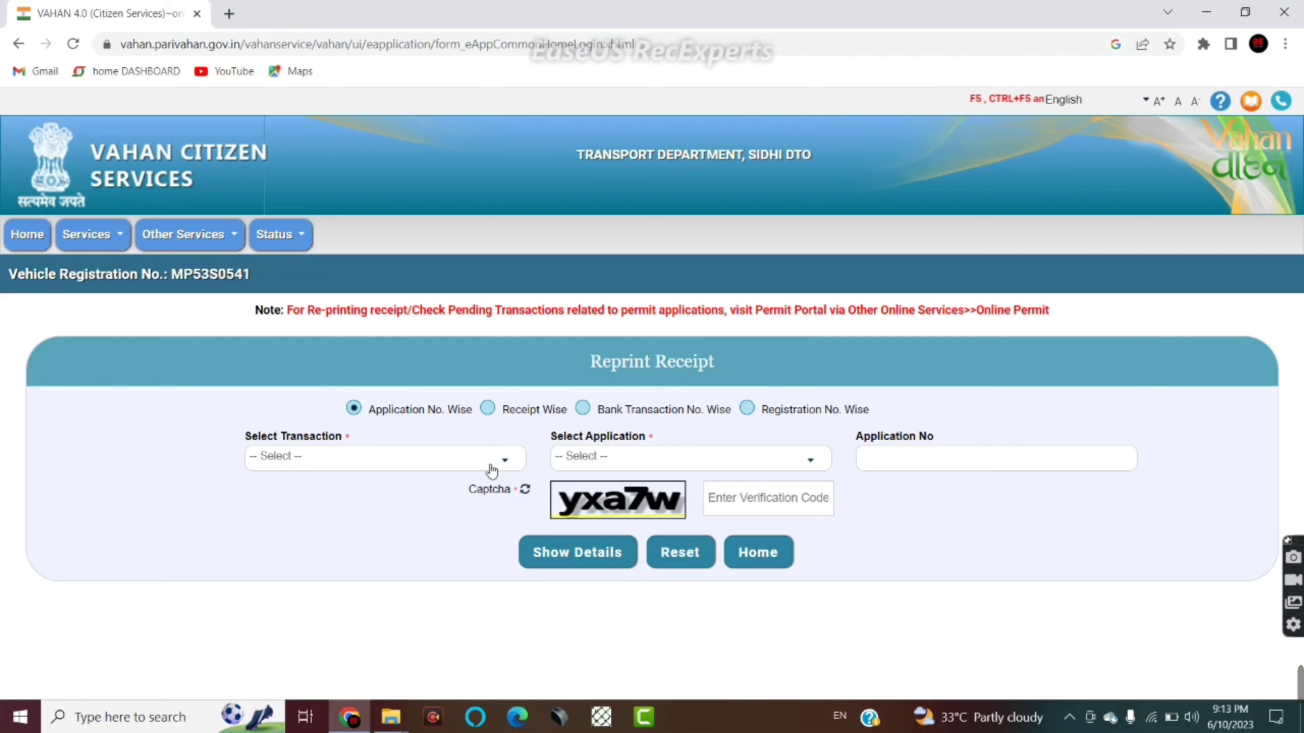
pyautogui.click(370, 468)
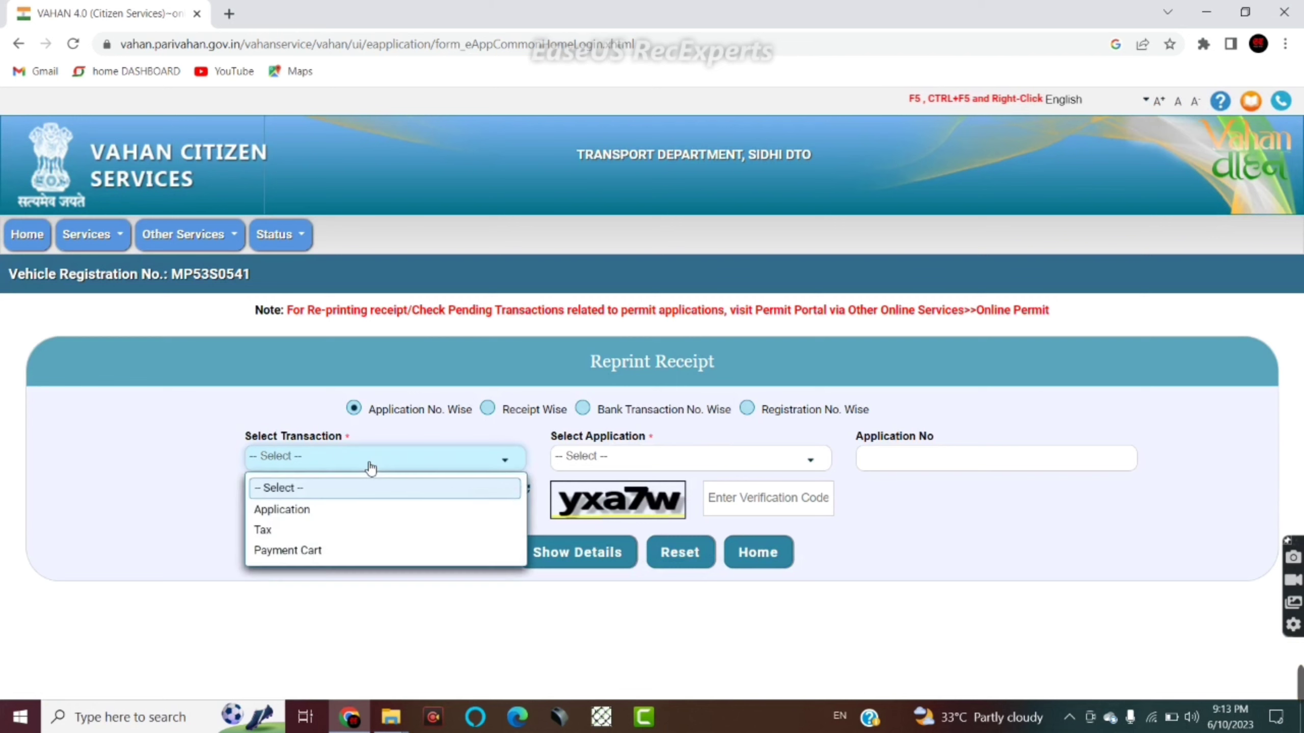
pyautogui.click(350, 509)
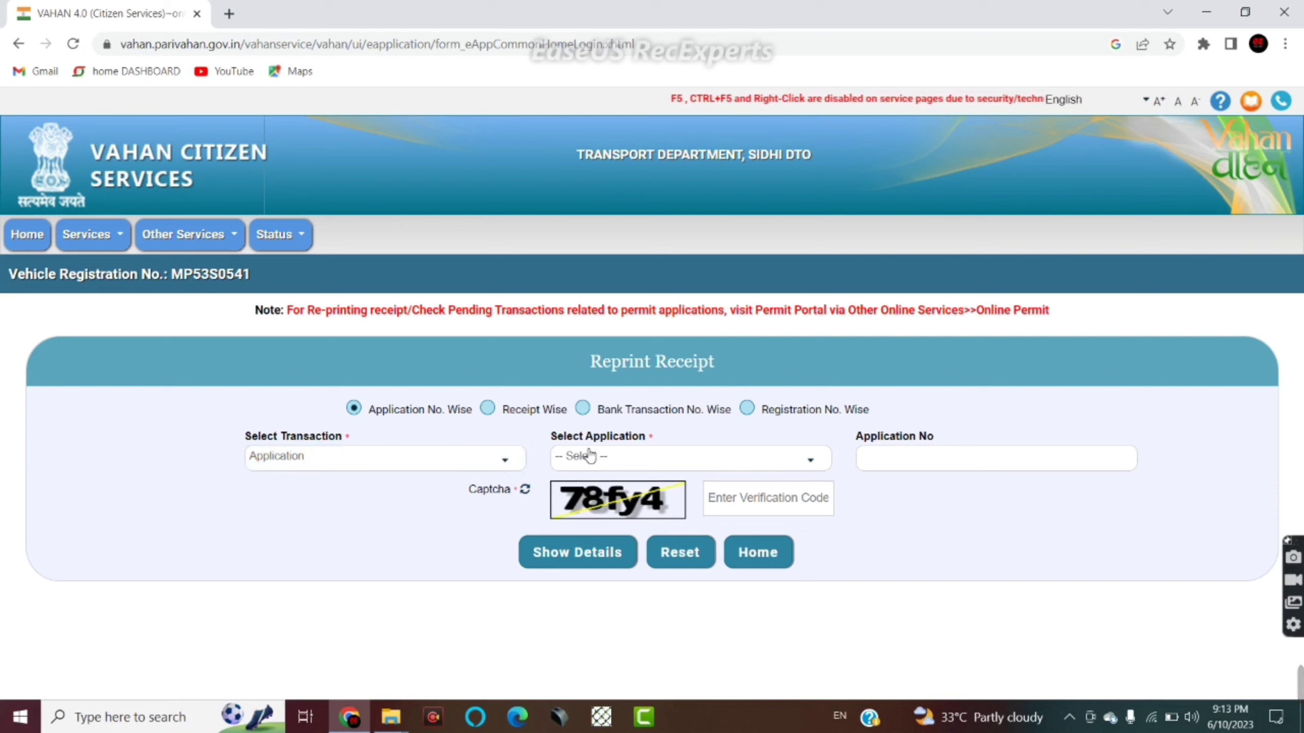
pyautogui.click(712, 455)
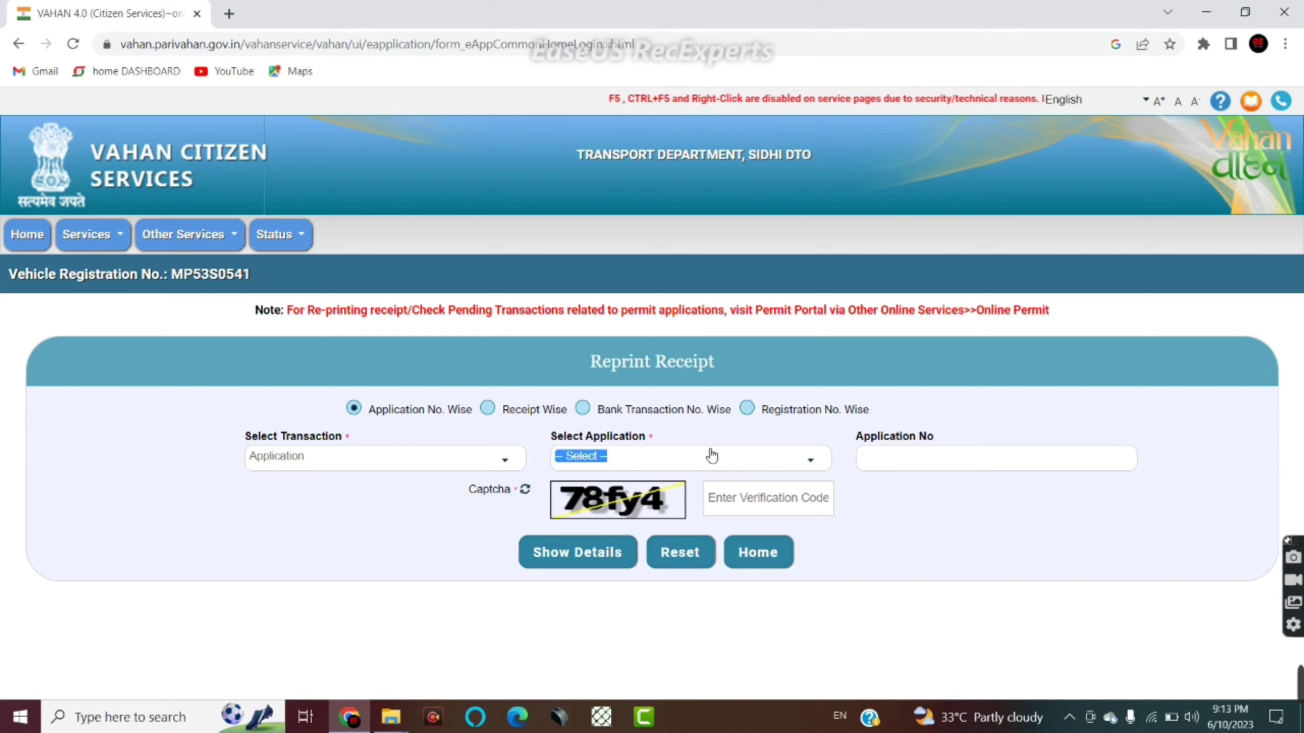
pyautogui.click(810, 464)
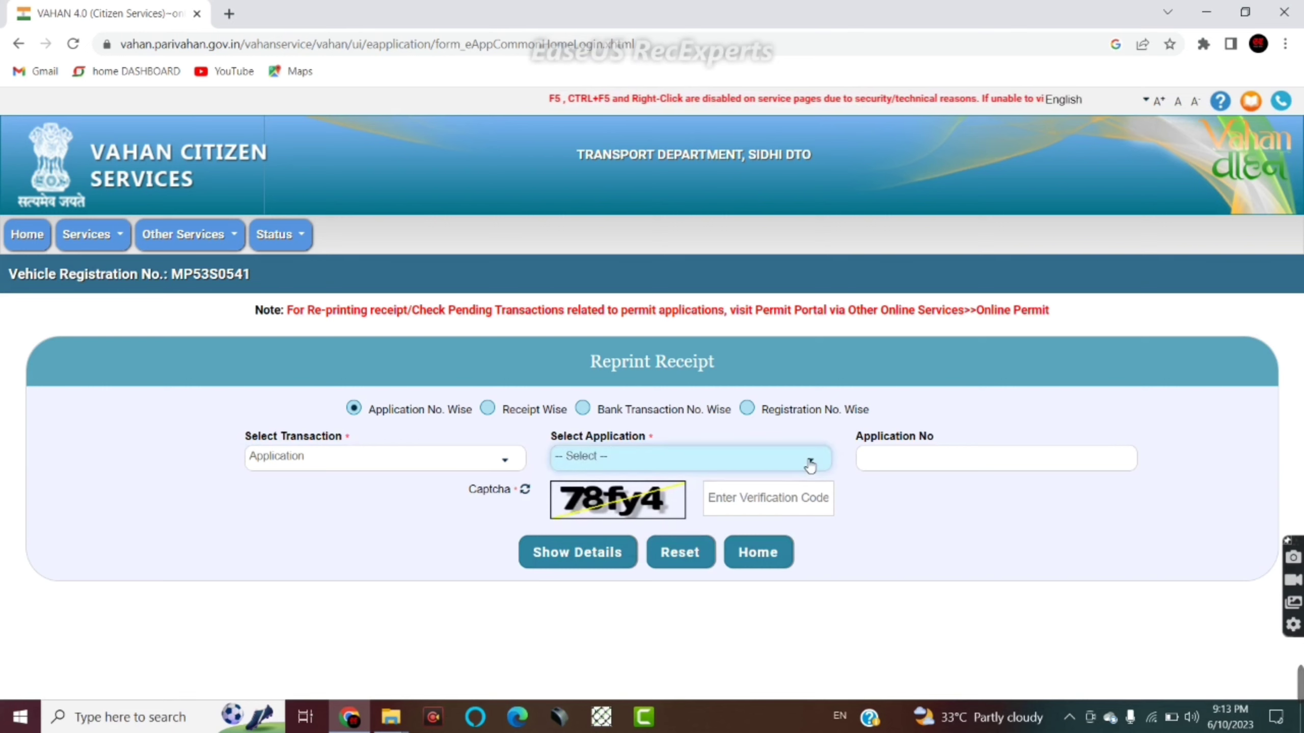
pyautogui.click(807, 461)
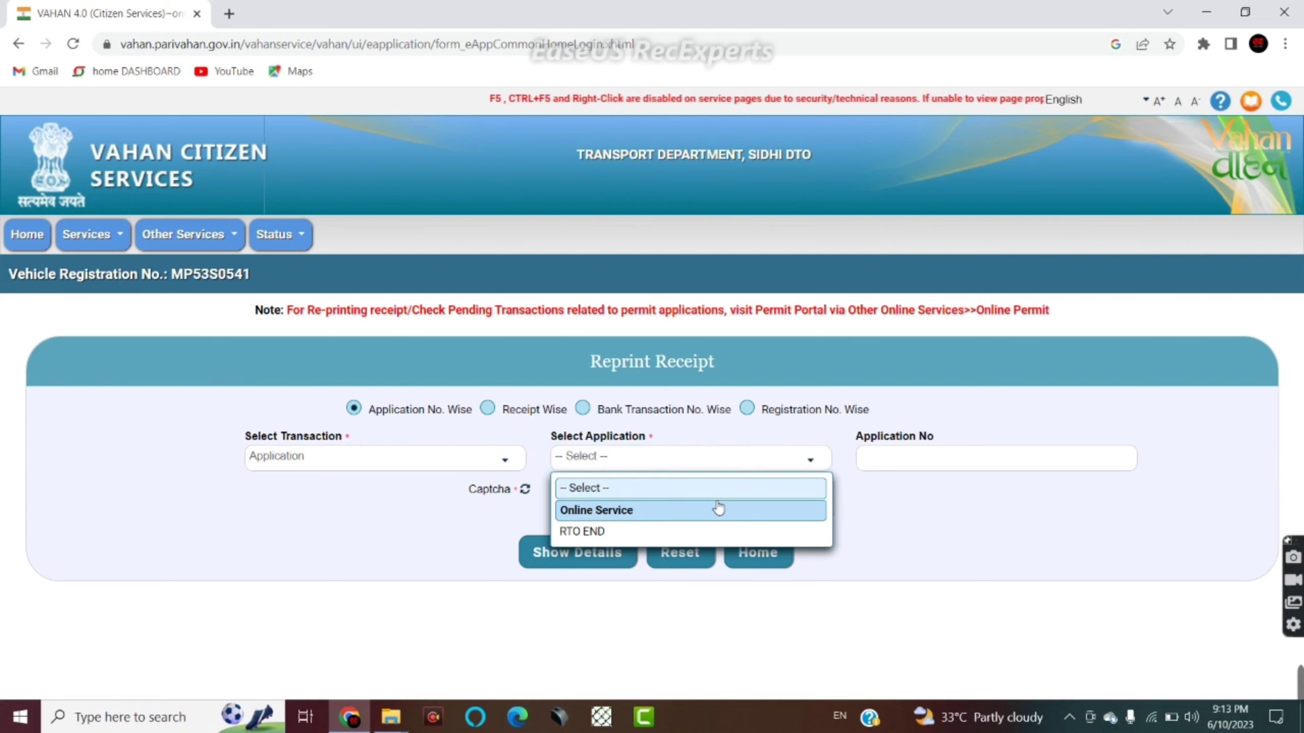
pyautogui.click(718, 509)
pyautogui.click(878, 456)
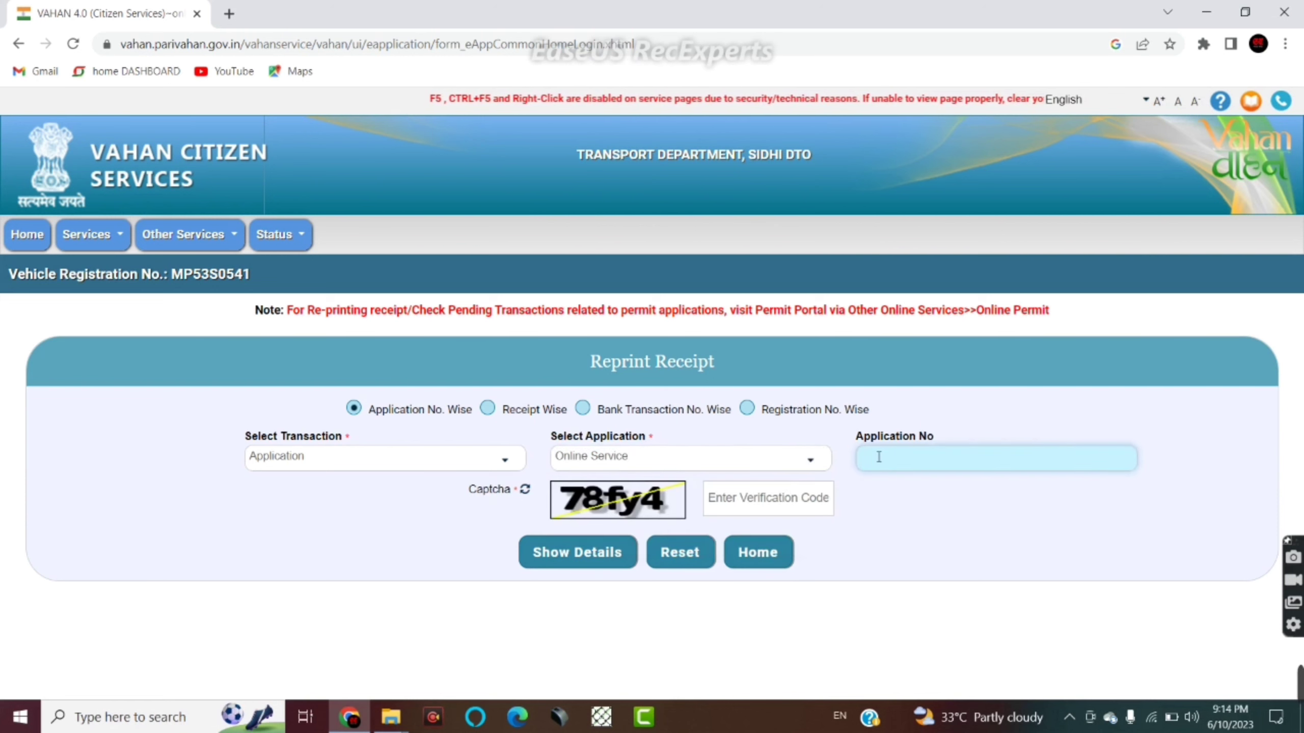
pyautogui.hotkey('ctrl', 'v')
pyautogui.click(751, 490)
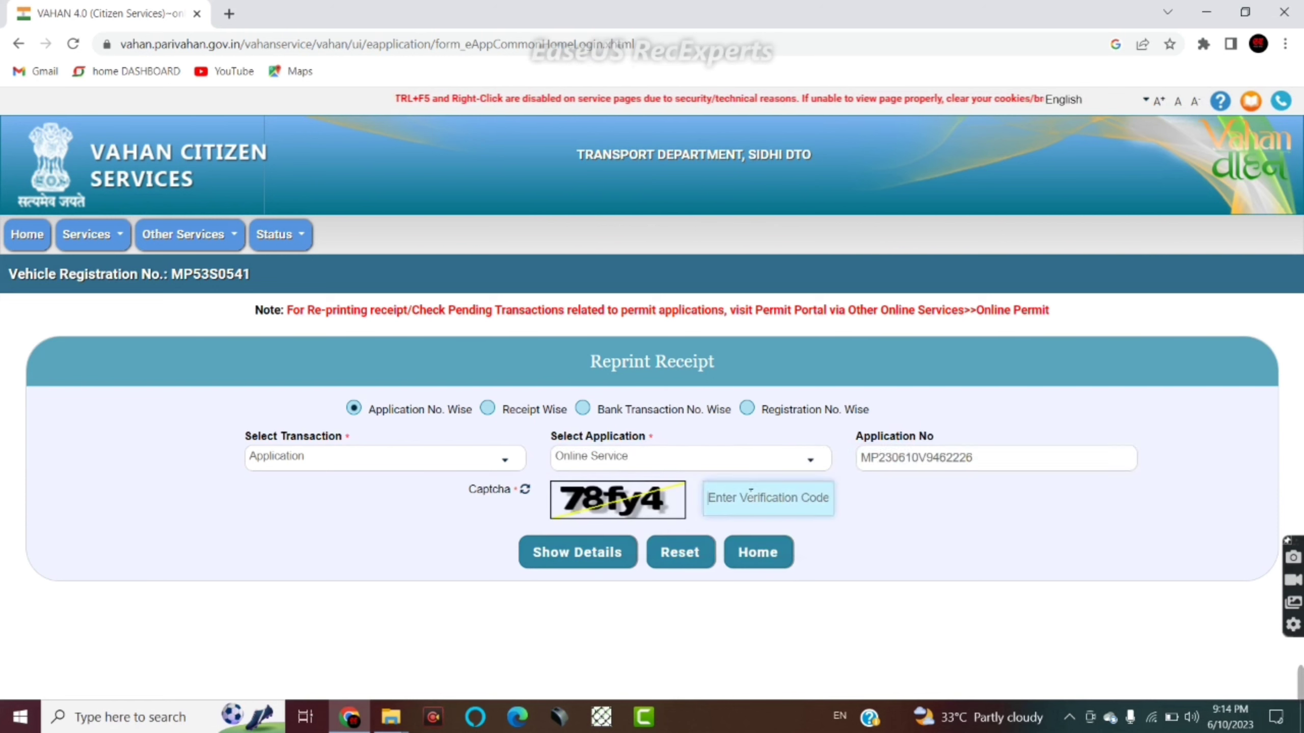
pyautogui.write('78fy4')
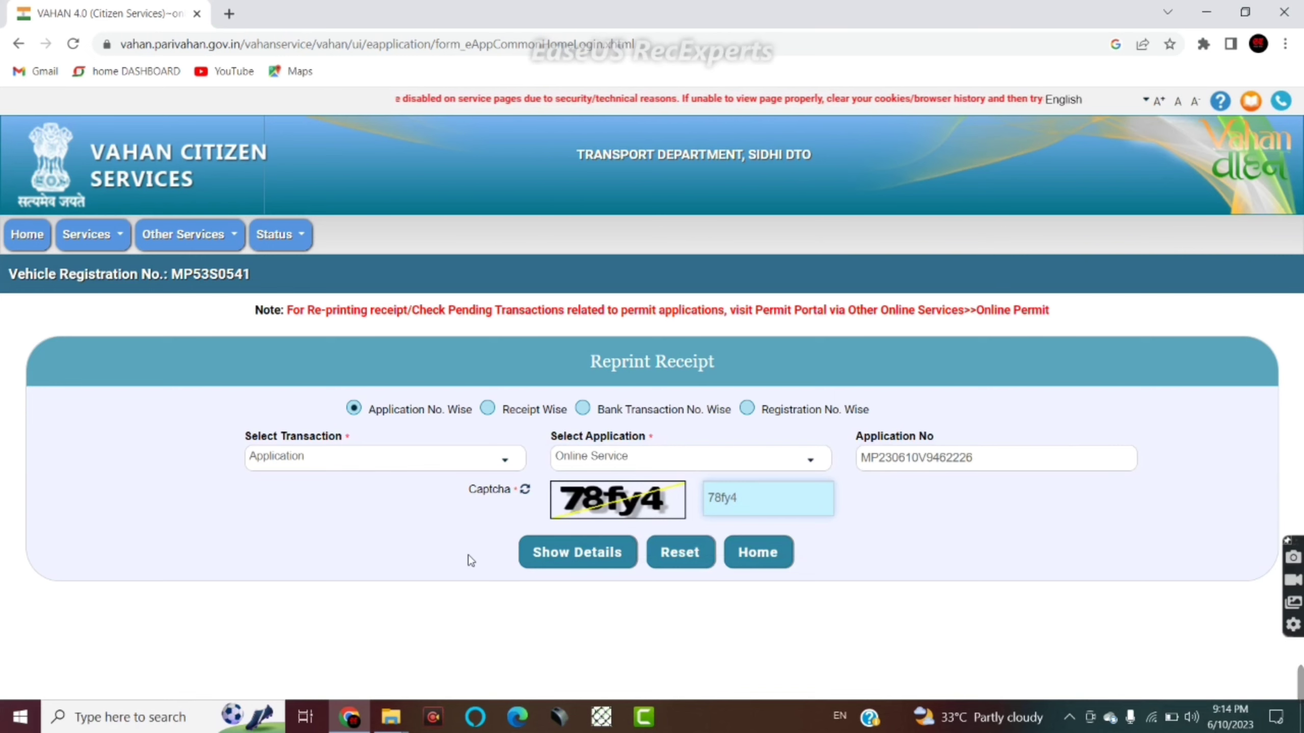
pyautogui.click(539, 554)
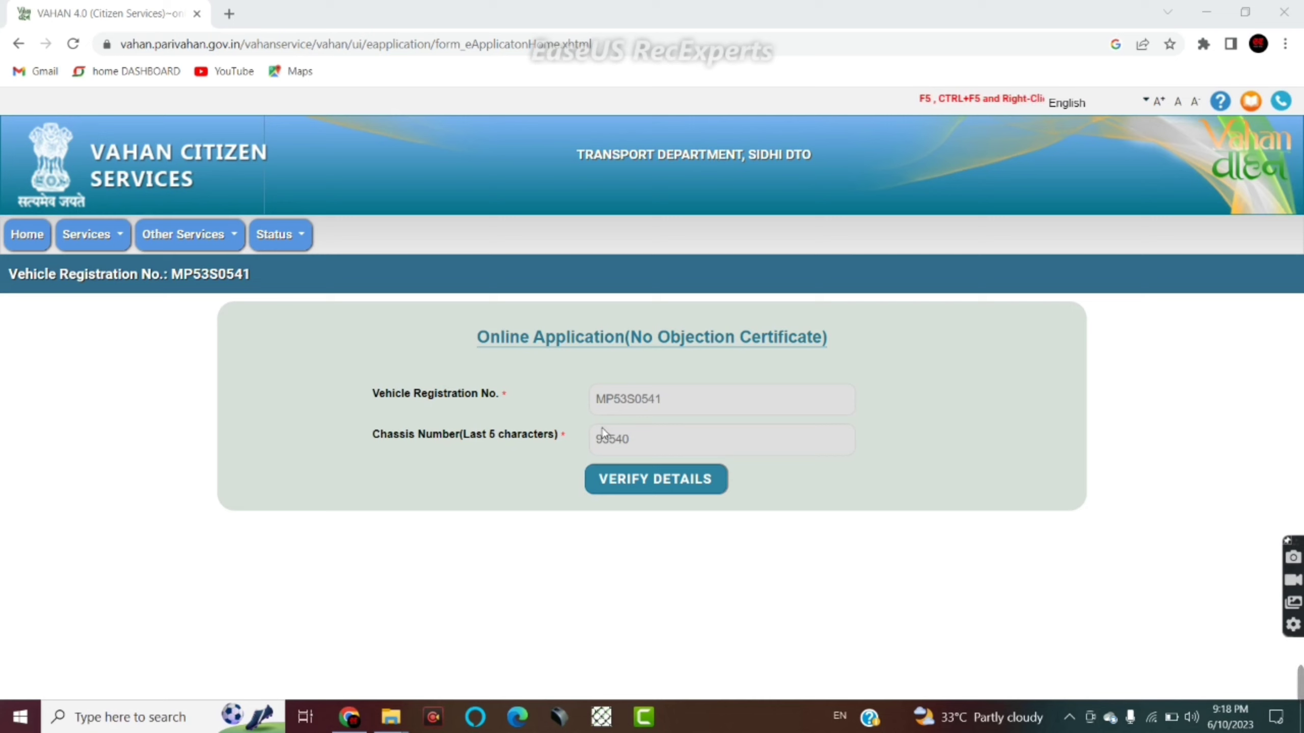
# Verify the vehicle details and continue past the pending-transaction popup, copying its application number
pyautogui.click(628, 470)
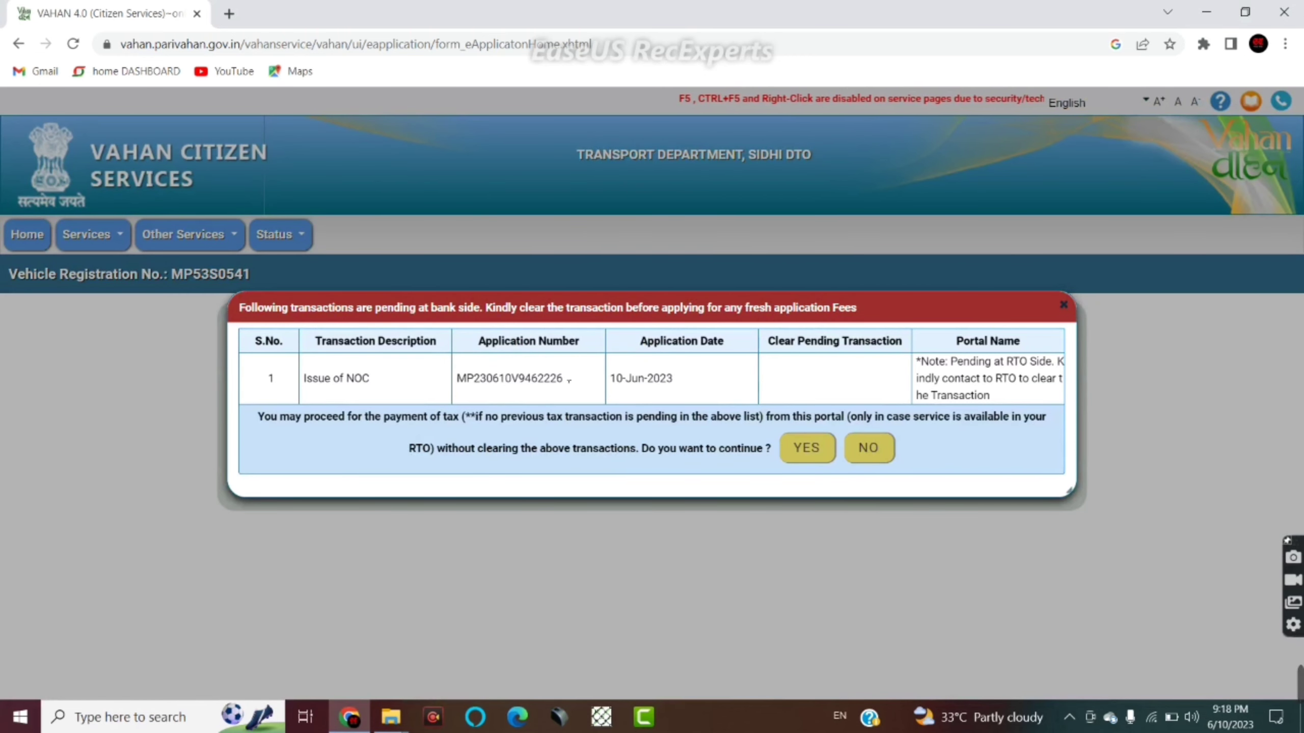
pyautogui.moveTo(567, 383); pyautogui.dragTo(460, 393)
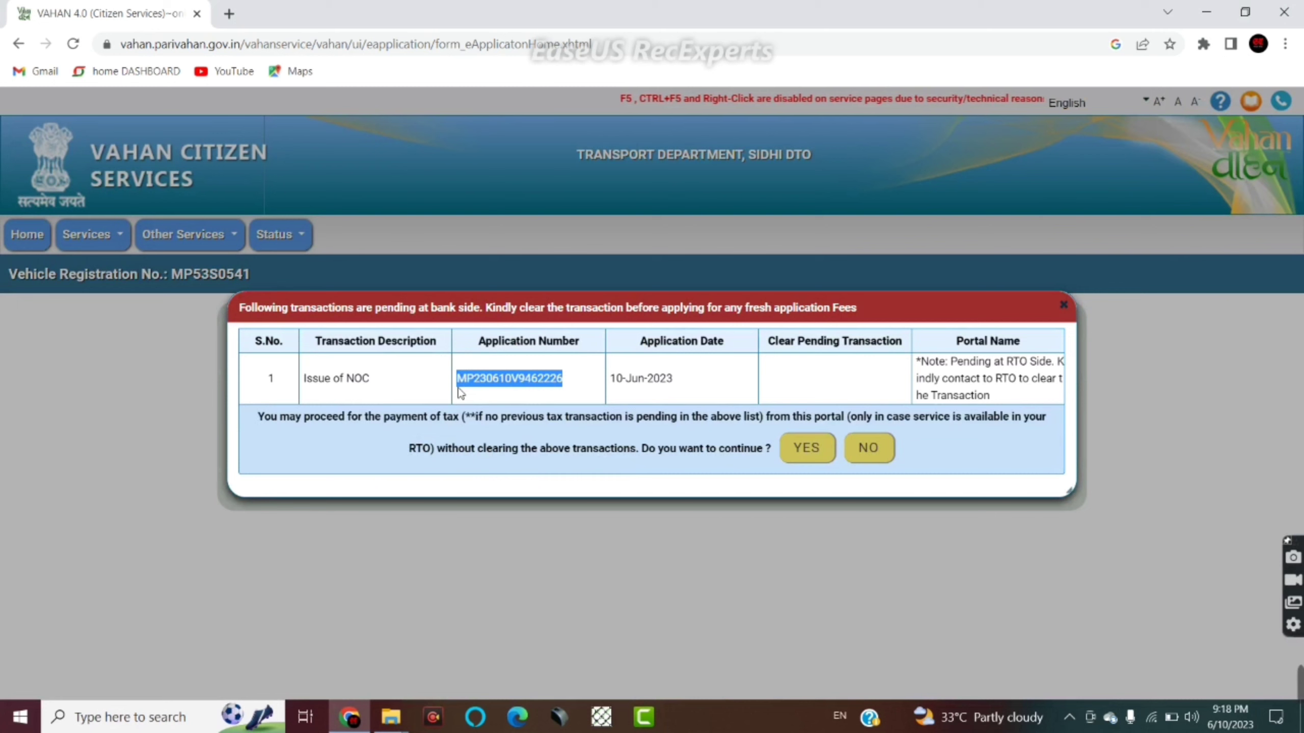
pyautogui.click(822, 455)
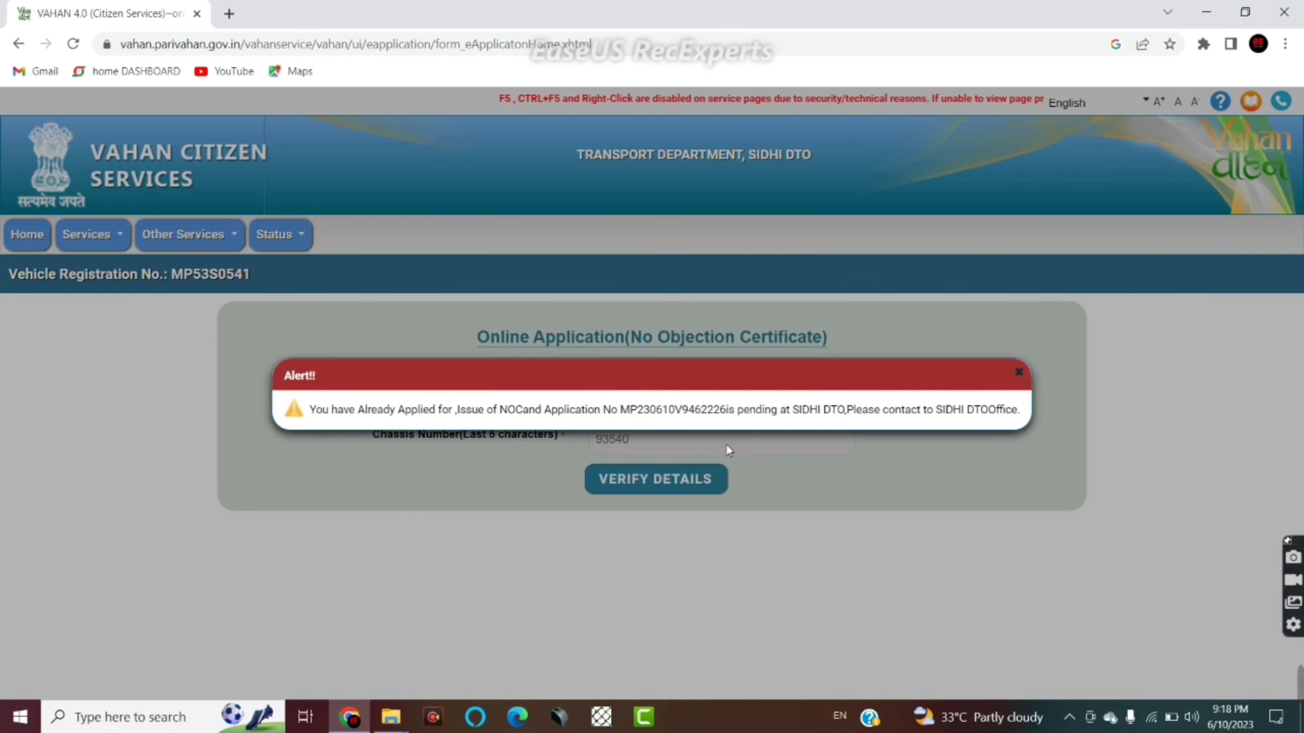